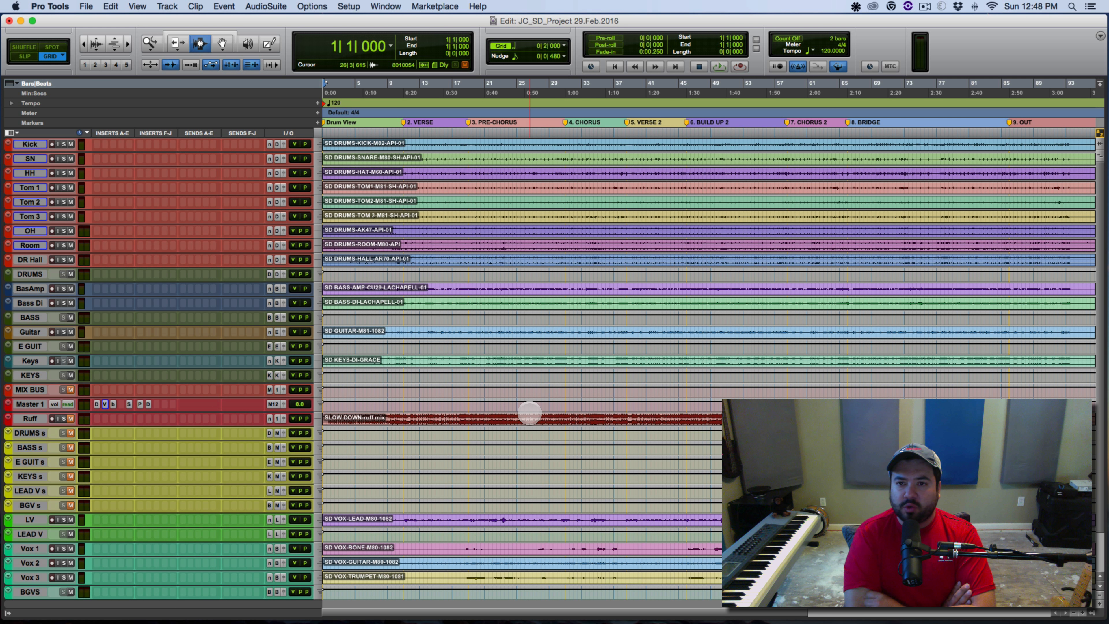
Step: Recall the Drum View memory location and close the Memory Locations window
key(super+5)
click(410, 263)
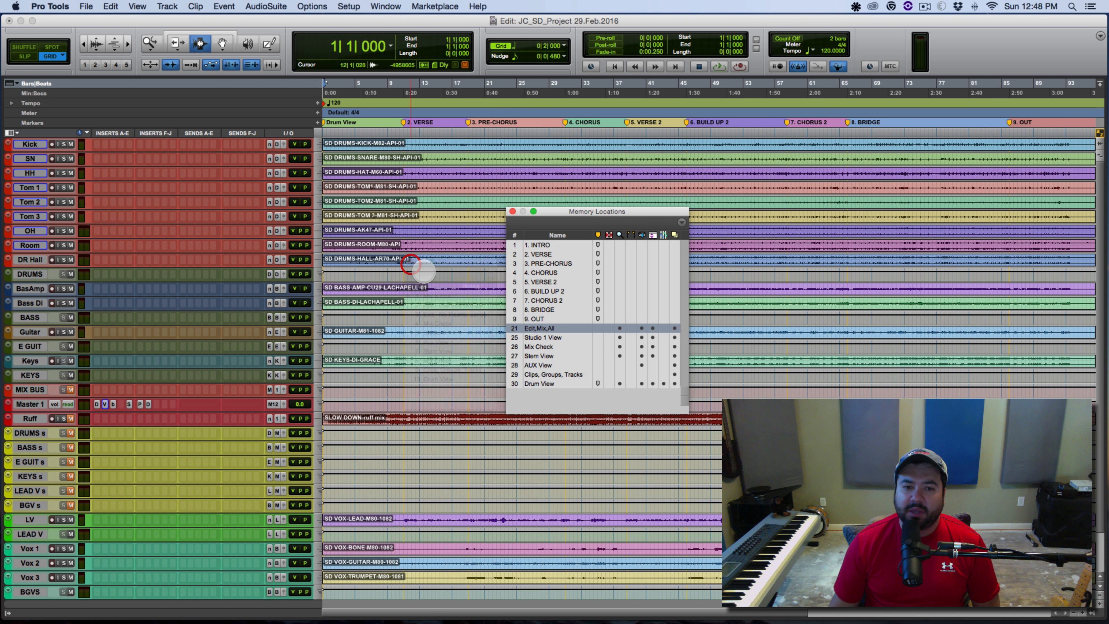
drag(563, 213, 582, 214)
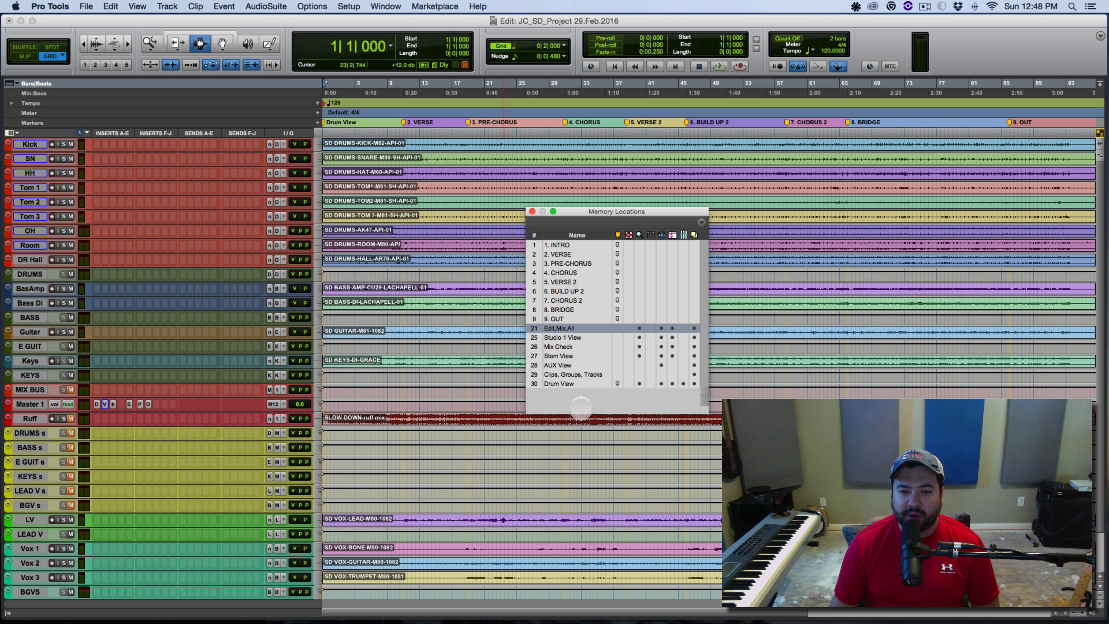
click(557, 386)
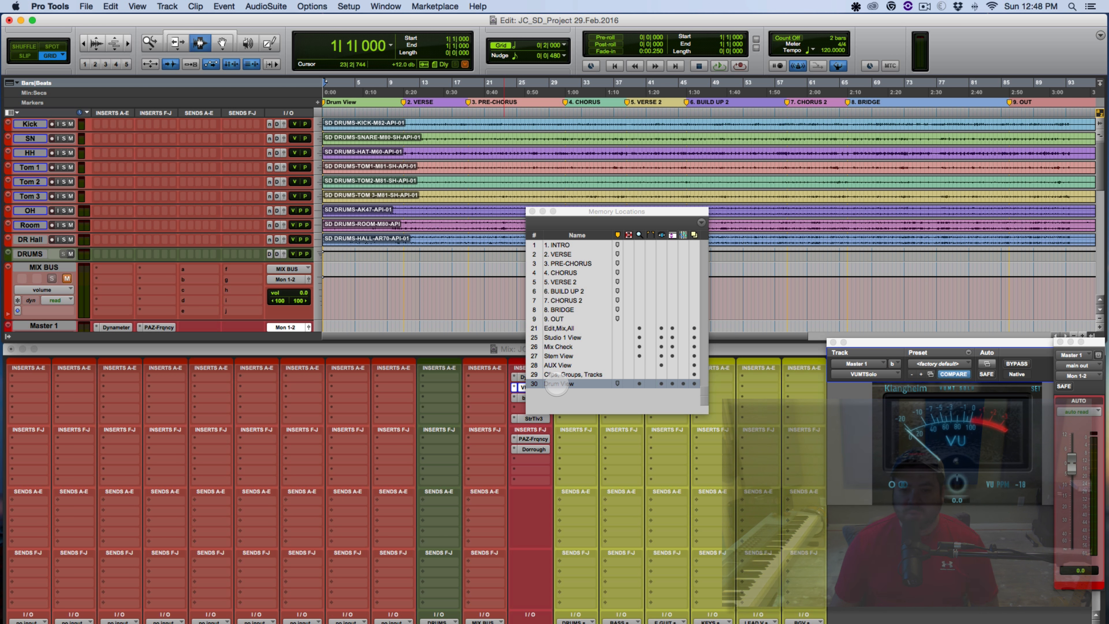
click(532, 211)
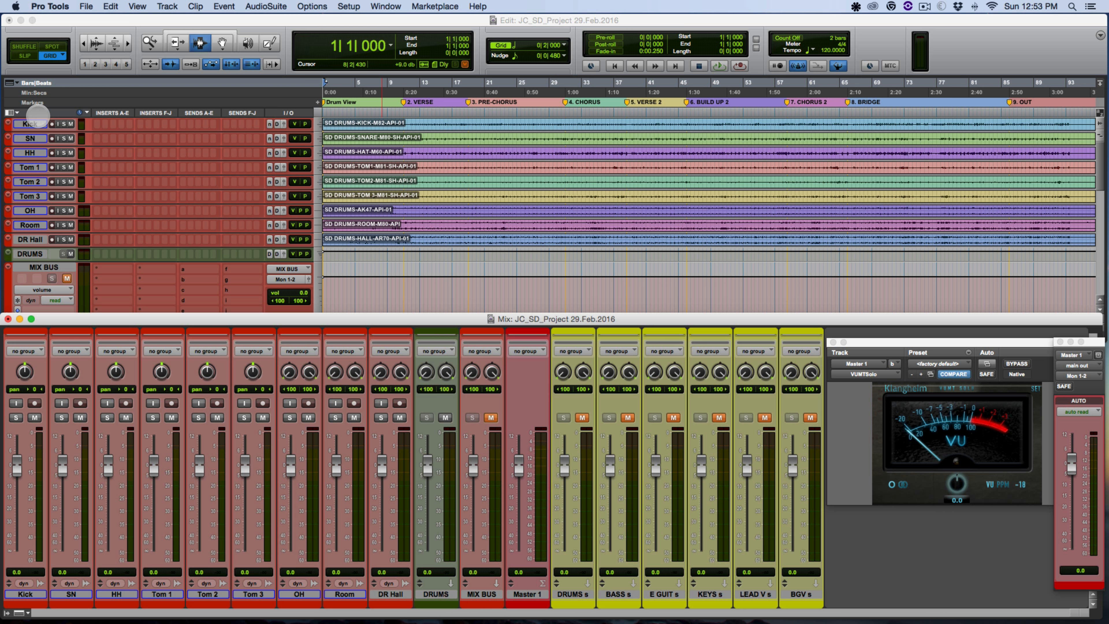
click(30, 124)
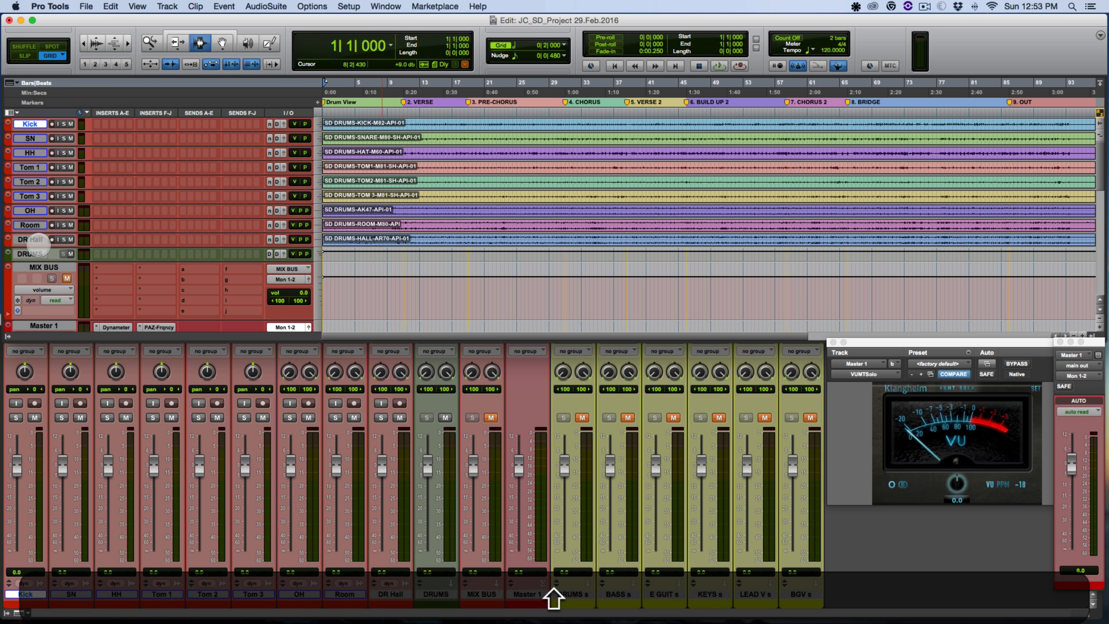
shift+click(30, 239)
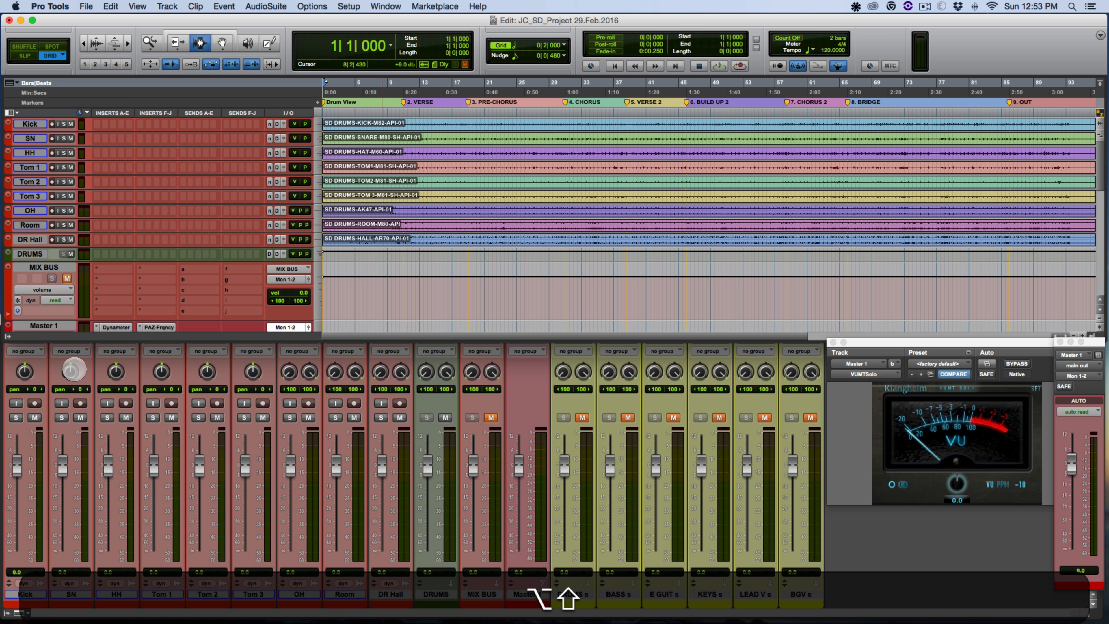
click(116, 372)
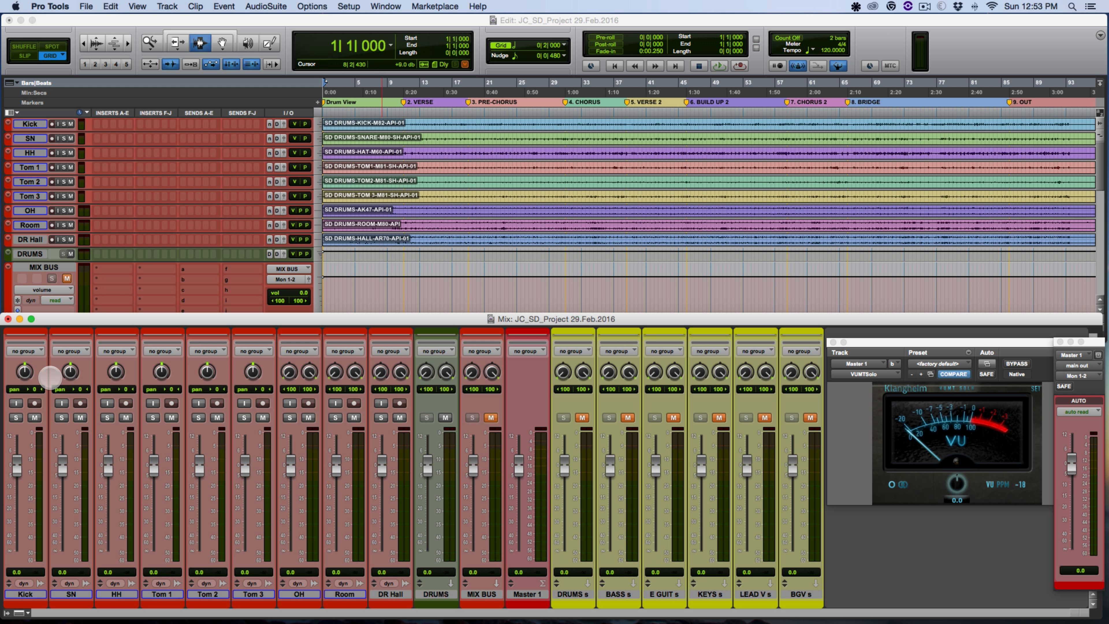
Step: Activate the Drums and Stem View groups and select all tracks belonging to the Drums group, with the track and group lists hidden again
click(3, 374)
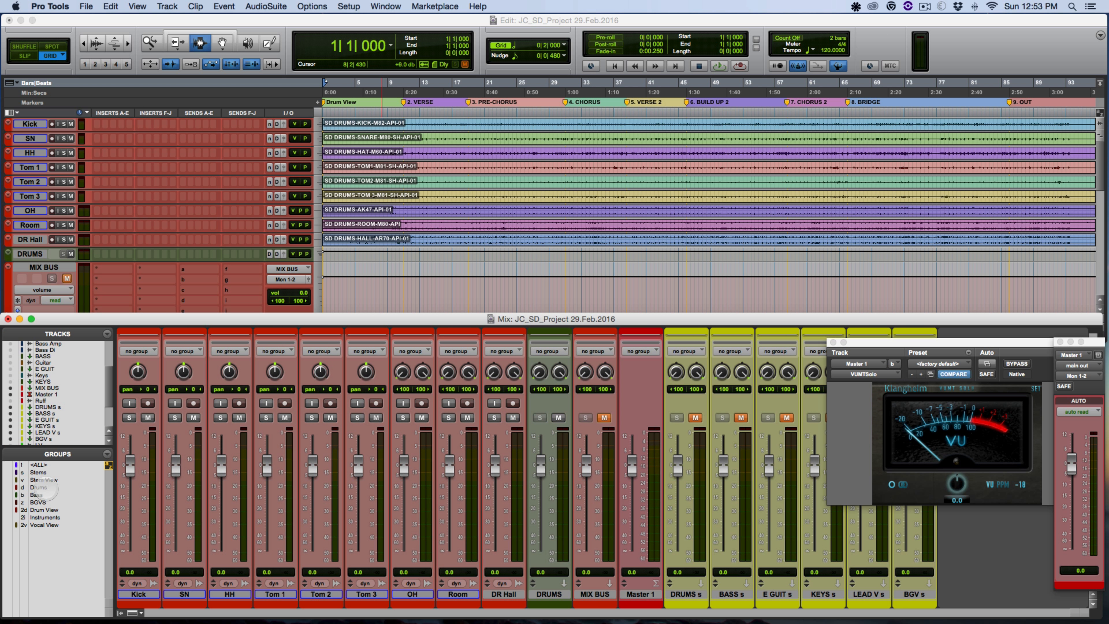
click(44, 488)
click(170, 355)
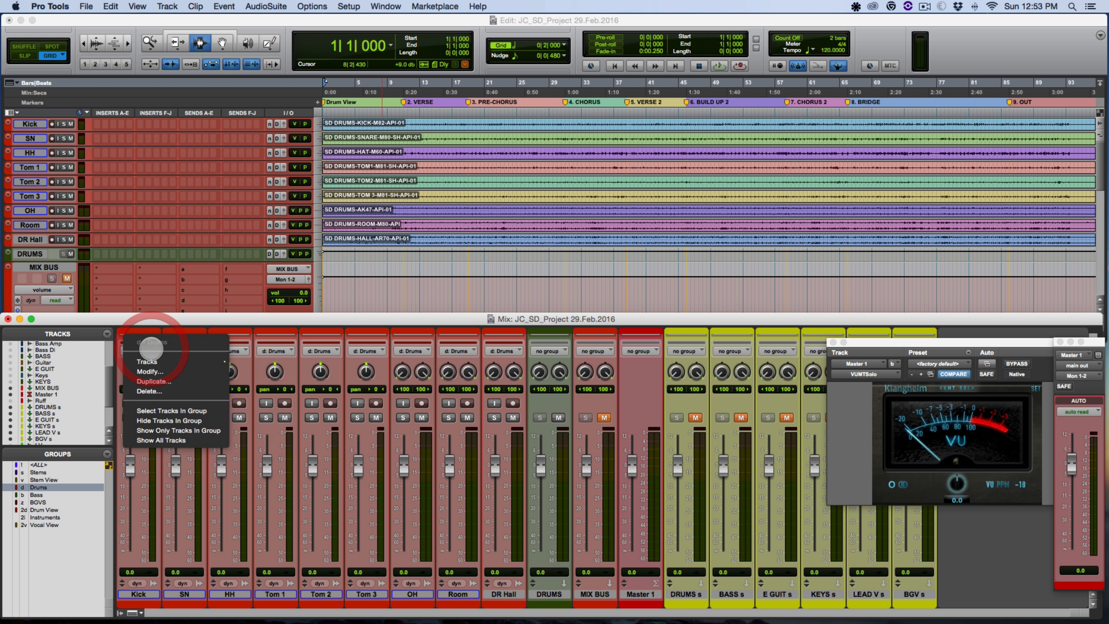
click(168, 410)
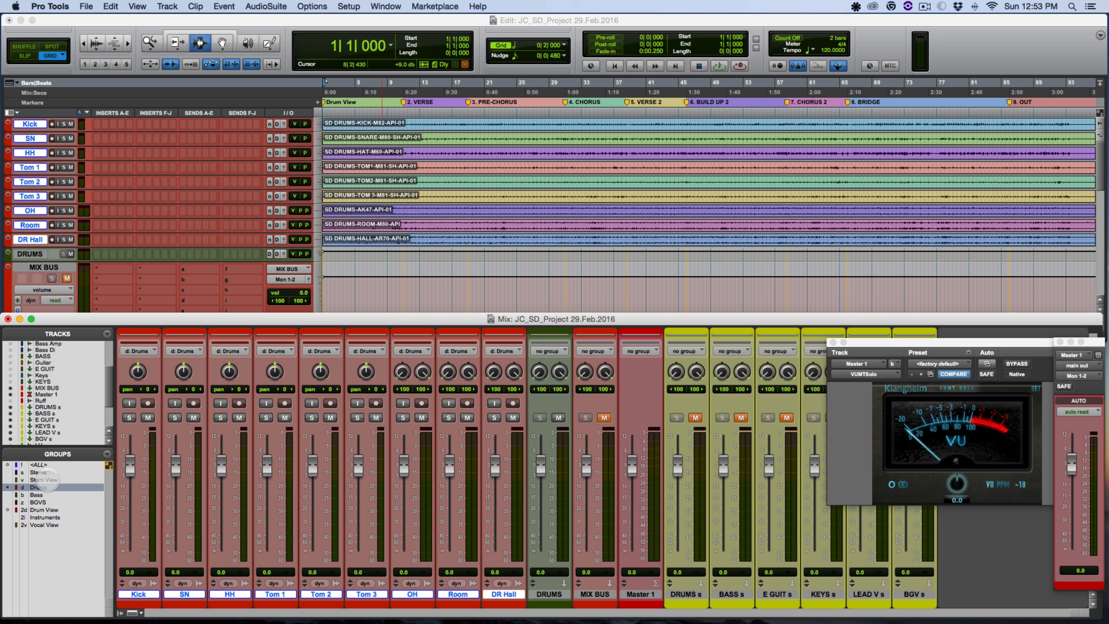
click(44, 479)
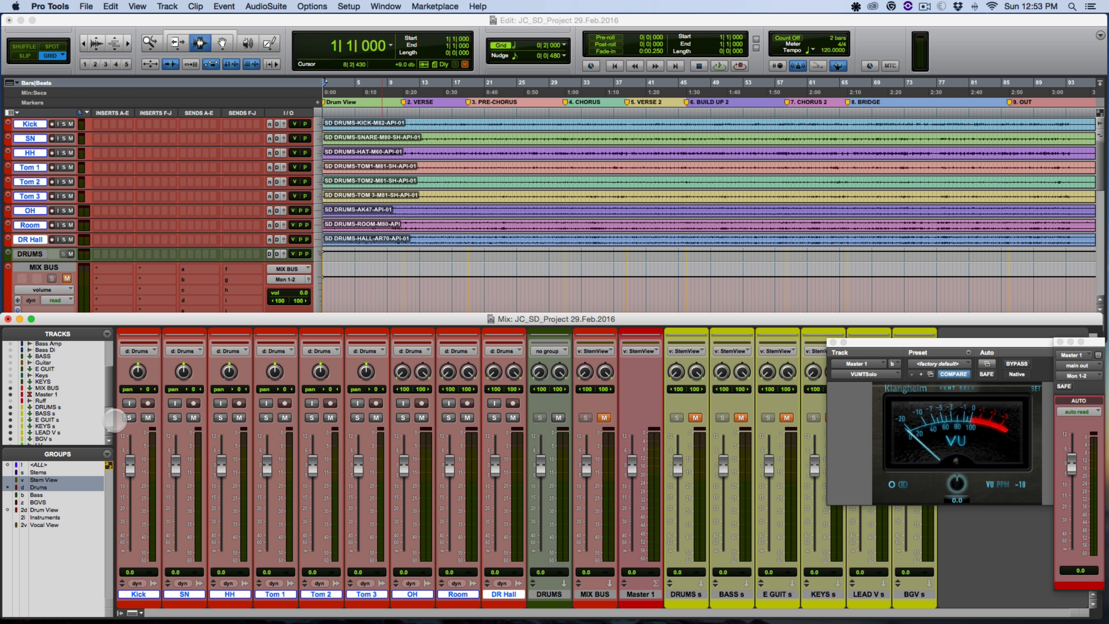
double_click(115, 421)
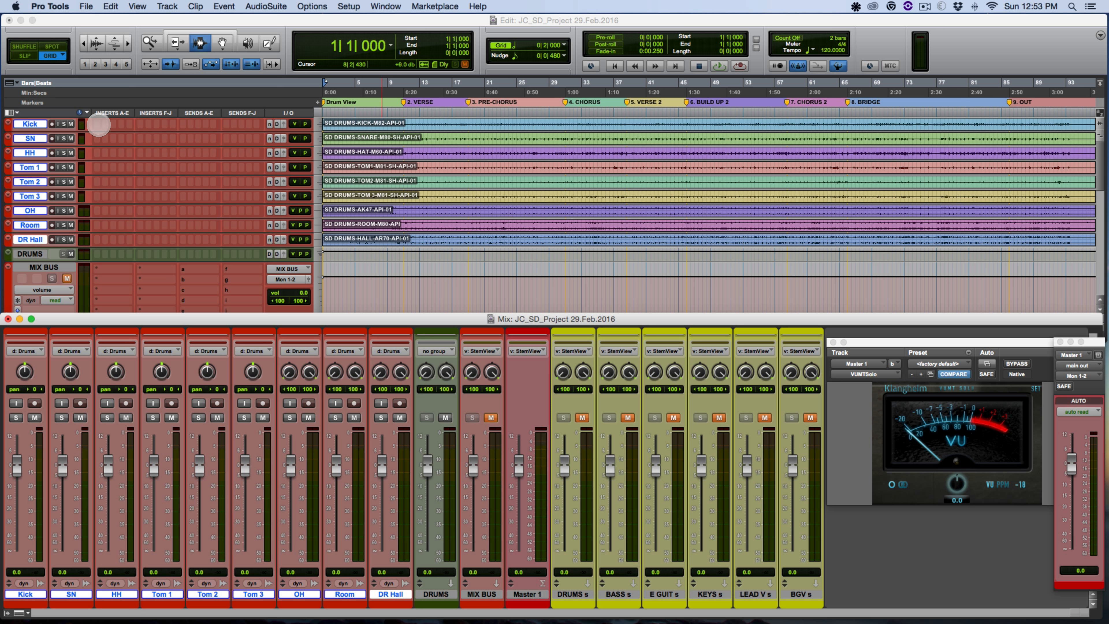
Step: Insert Sound Radix Auto-Align (mono) on all selected drum tracks from the Mix window, and remove it from all of them again
scroll(156, 465, up, 10)
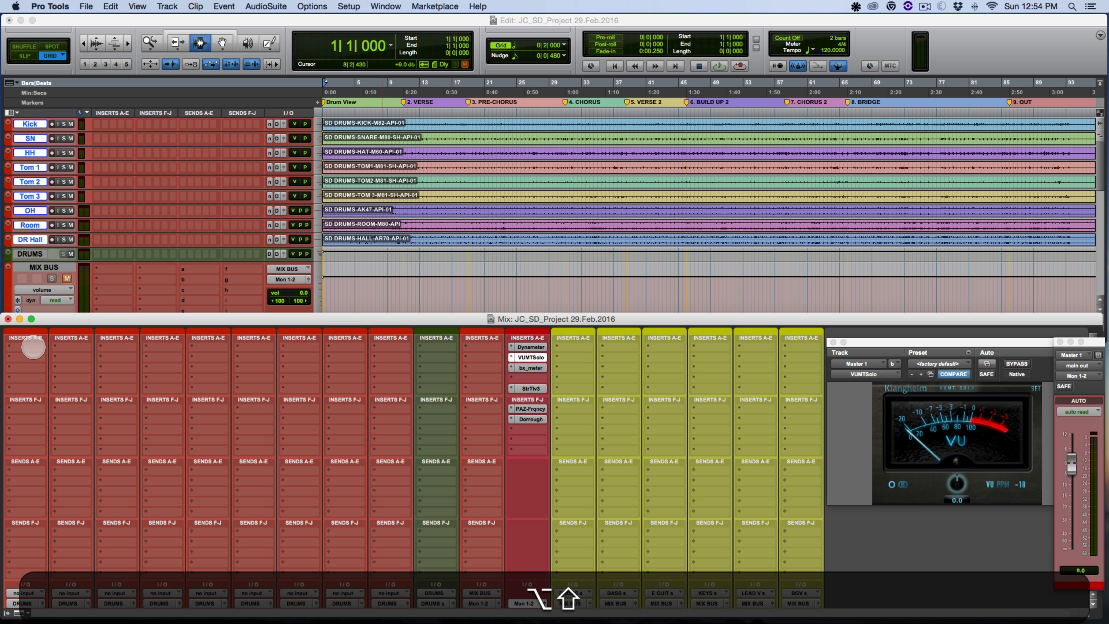
alt+shift+click(32, 347)
mouse_move(45, 370)
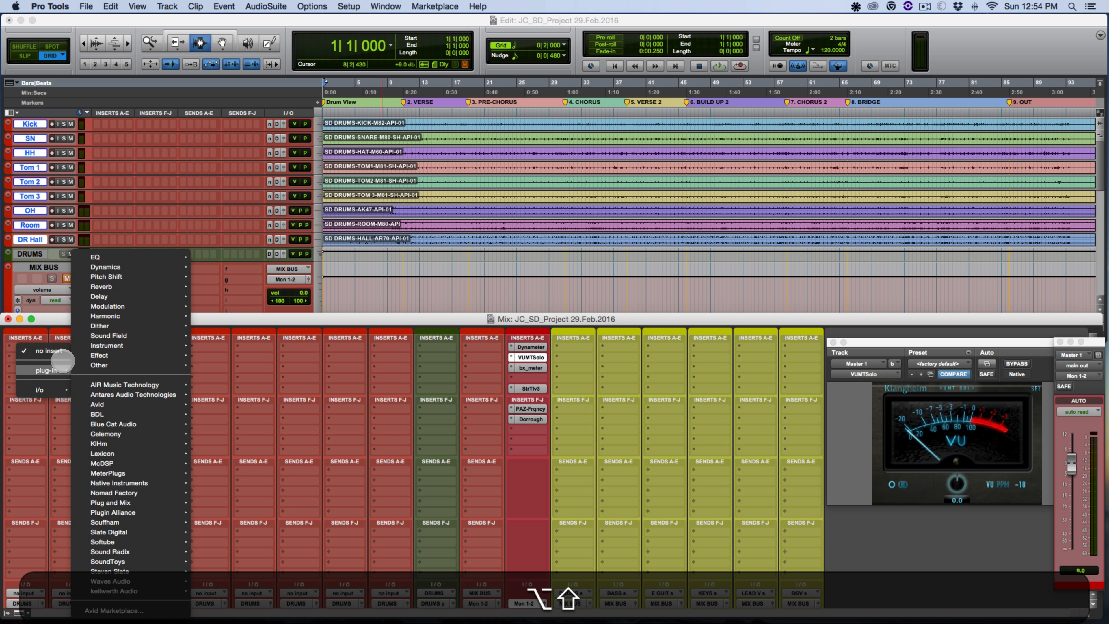
mouse_move(131, 551)
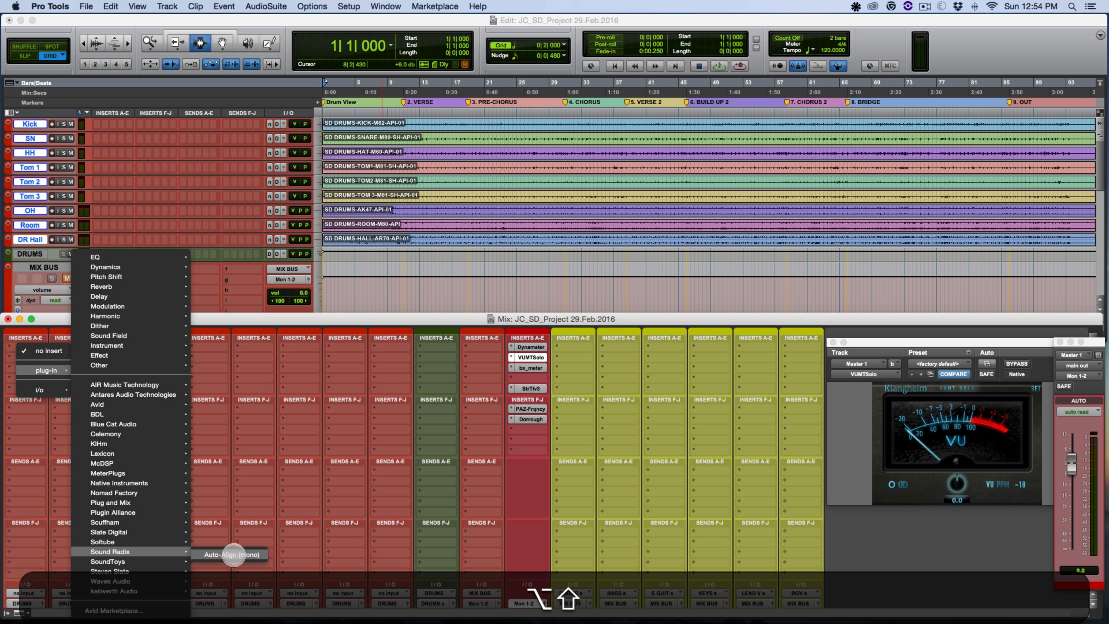
alt+shift+click(232, 554)
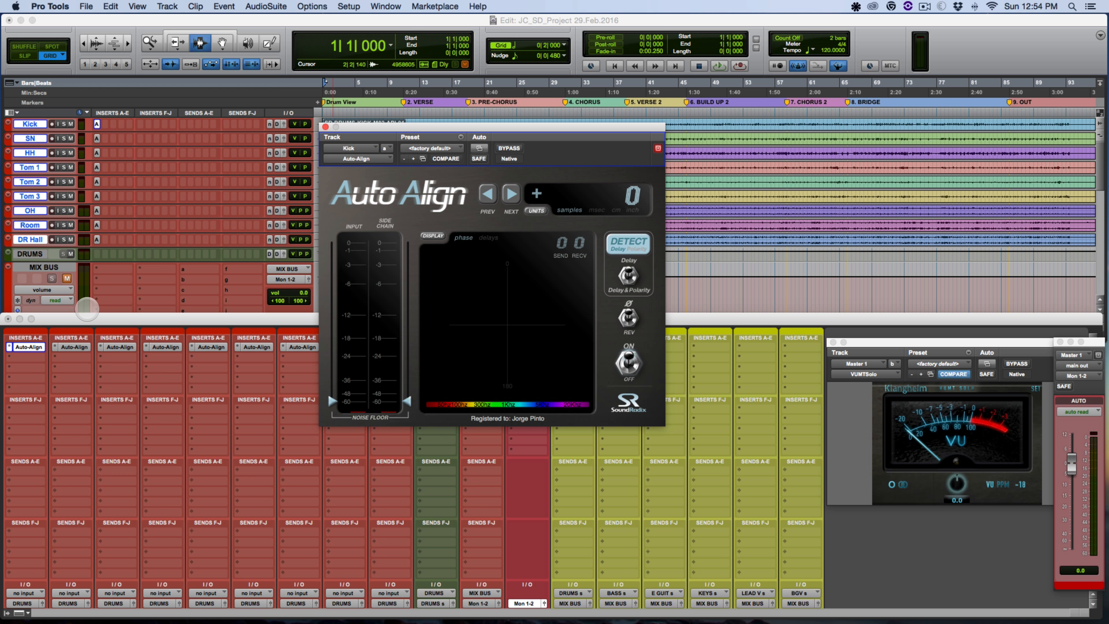
alt+shift+click(26, 347)
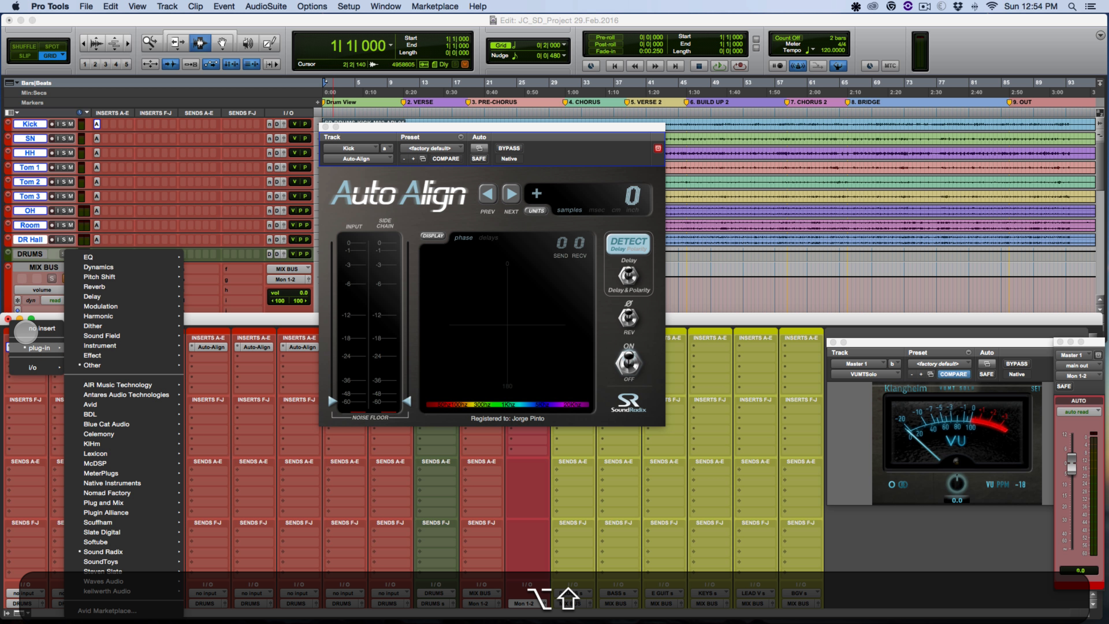
alt+shift+click(26, 328)
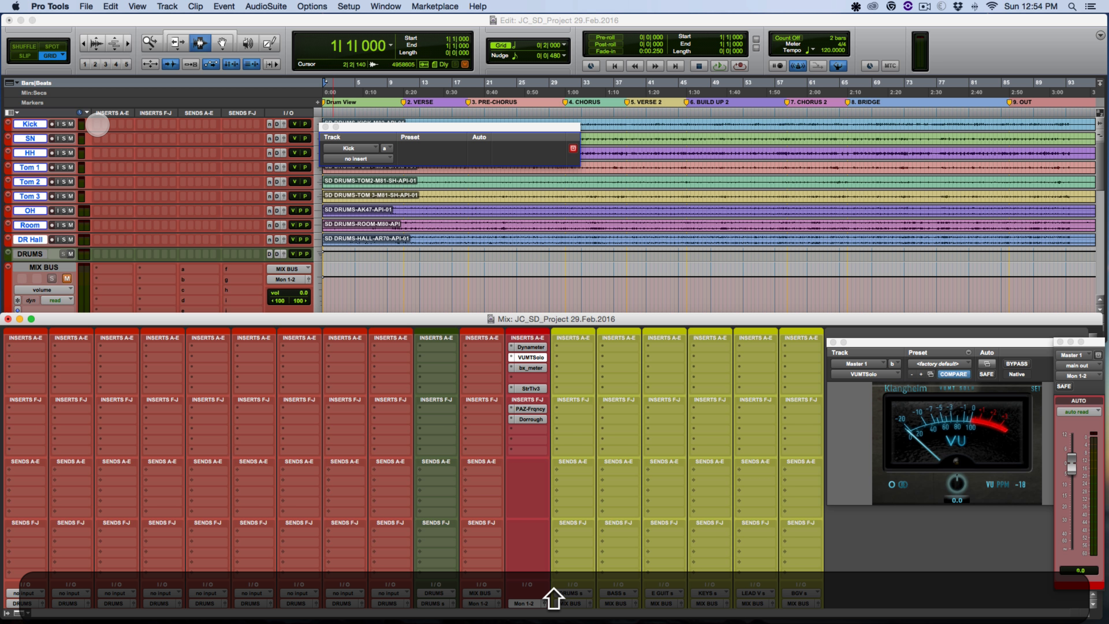
Step: Insert Sound Radix Auto-Align in the first insert slot of all selected drum tracks from the Edit window, and close its plug-in window
alt+shift+click(98, 124)
mouse_move(127, 147)
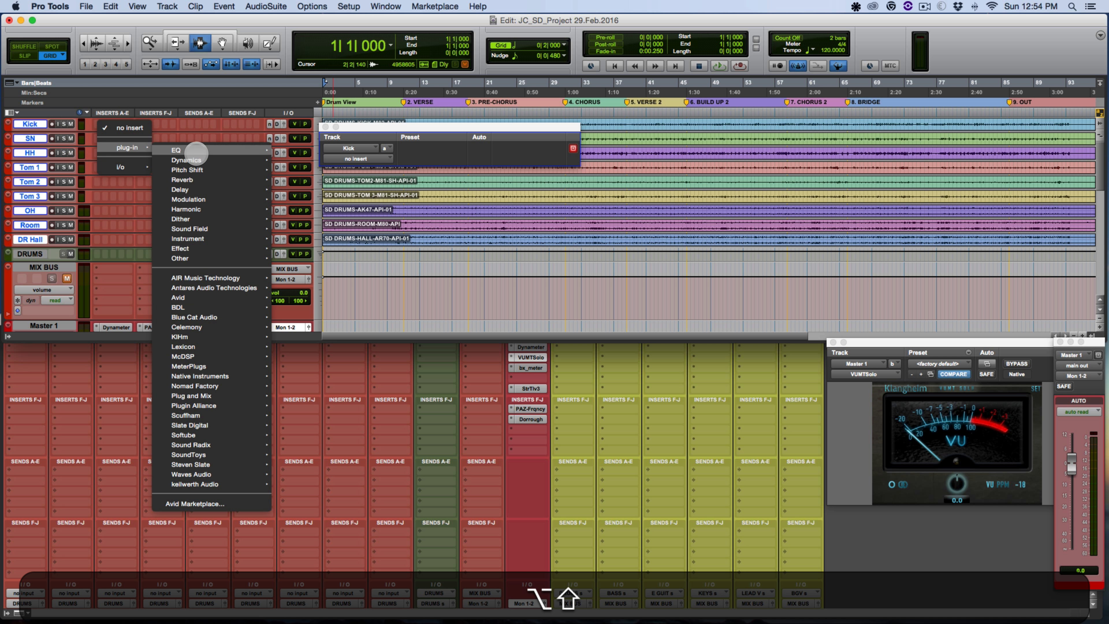
mouse_move(222, 444)
alt+shift+click(311, 448)
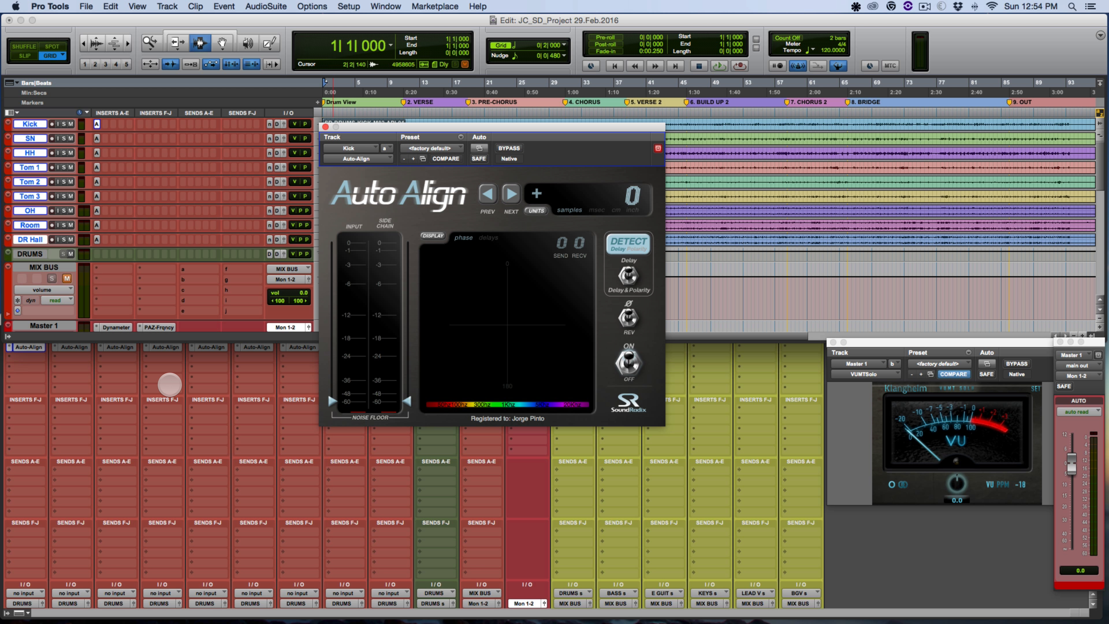
scroll(171, 387, down, 5)
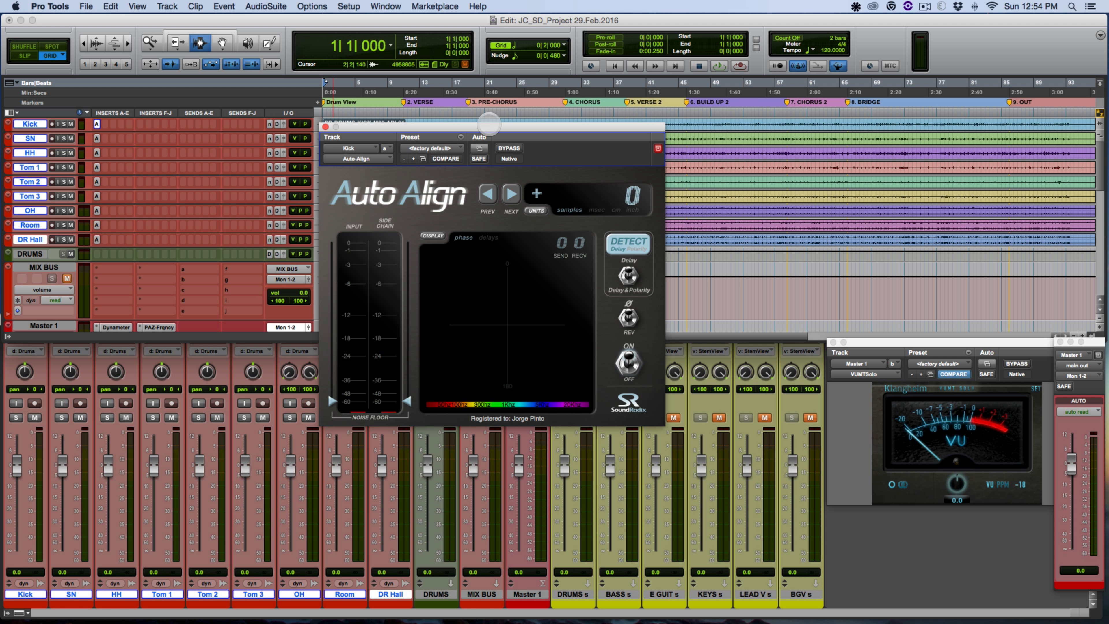
drag(488, 130, 457, 130)
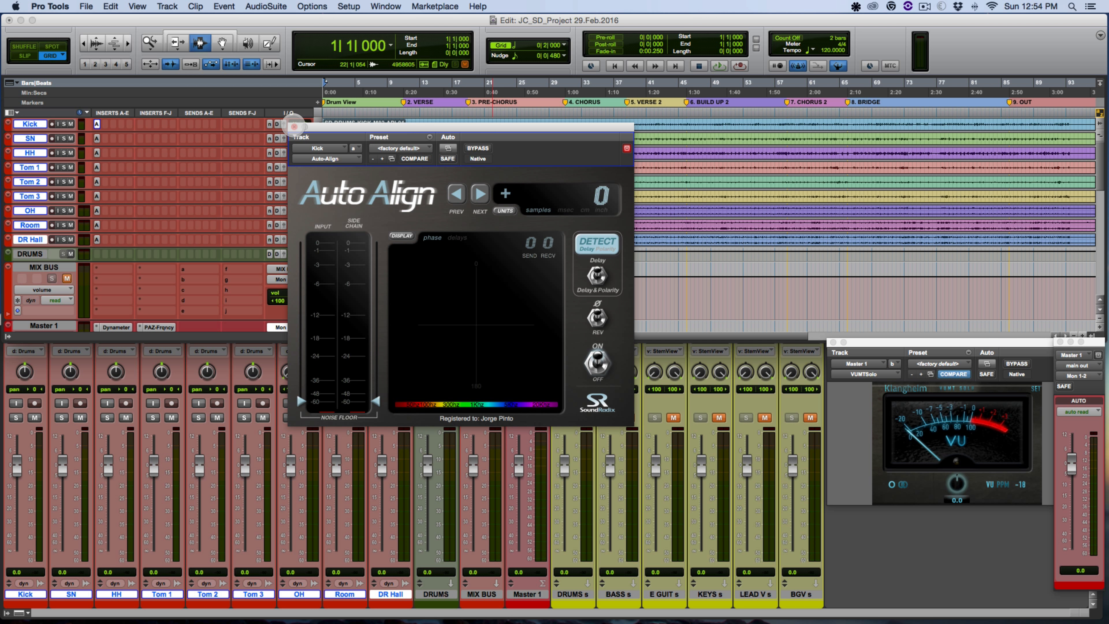
click(294, 127)
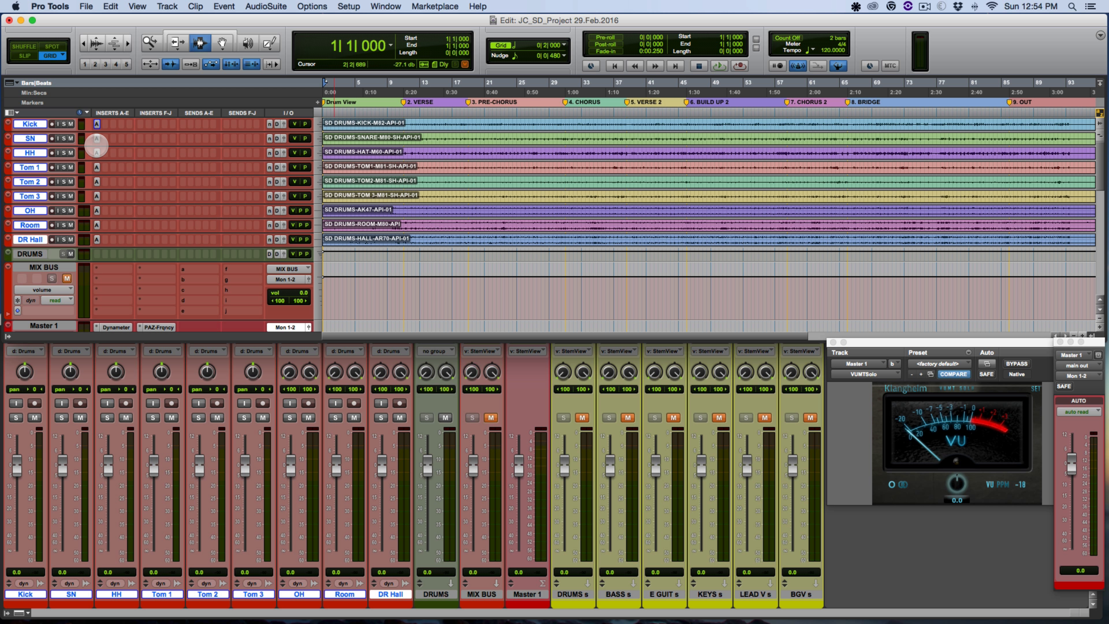
Step: Set the send channel of the SN track's Auto-Align to 1 and close the plug-in window
click(97, 138)
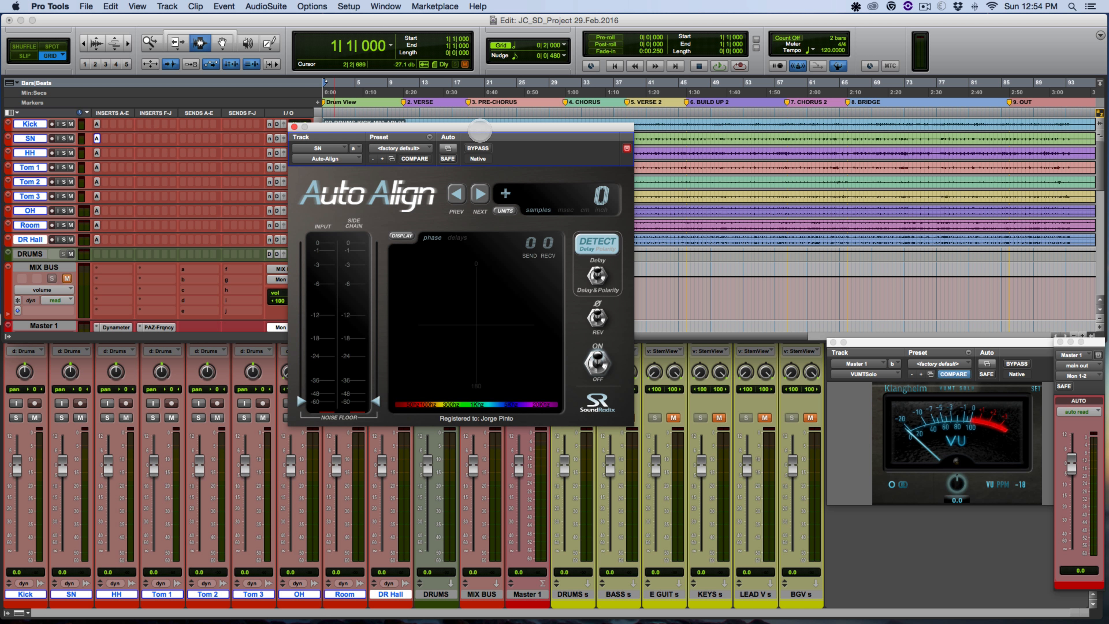
drag(482, 127, 446, 128)
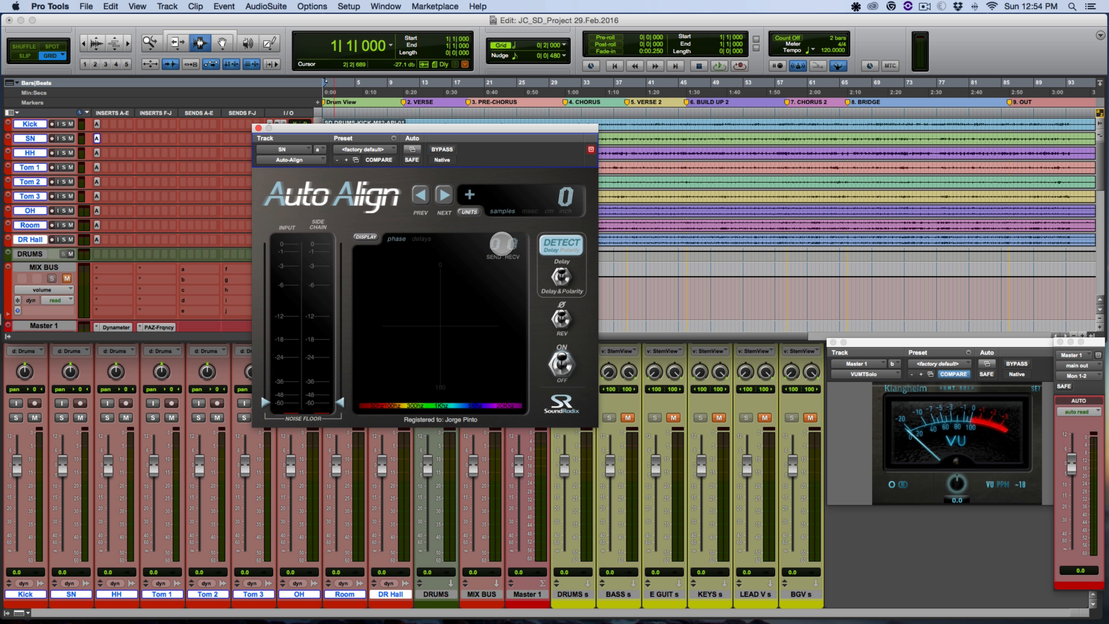
click(493, 244)
drag(494, 244, 500, 243)
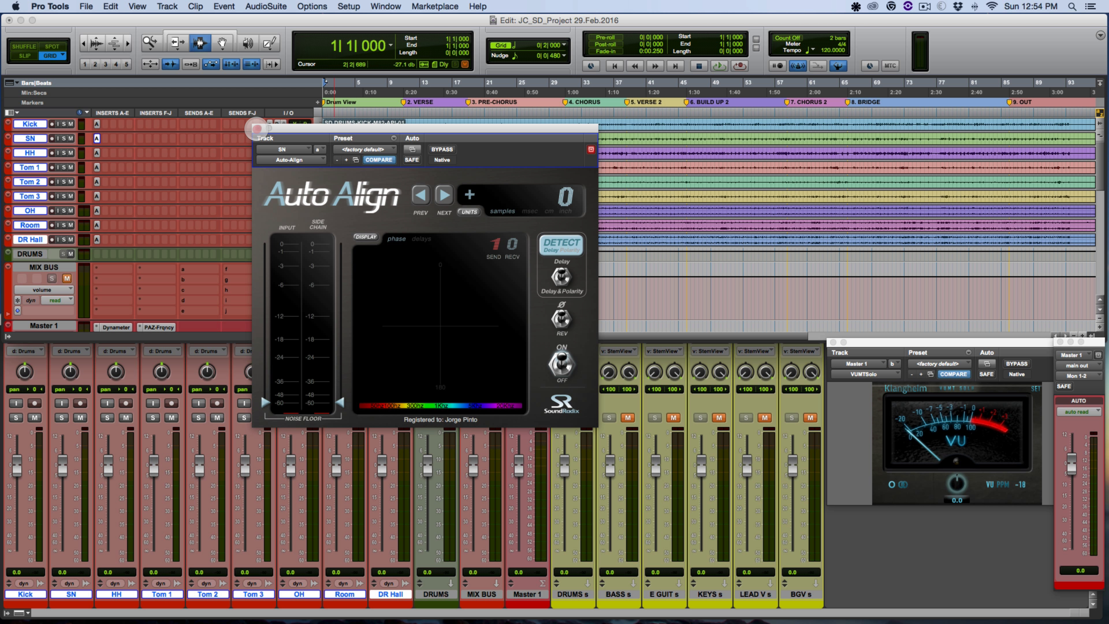
click(257, 128)
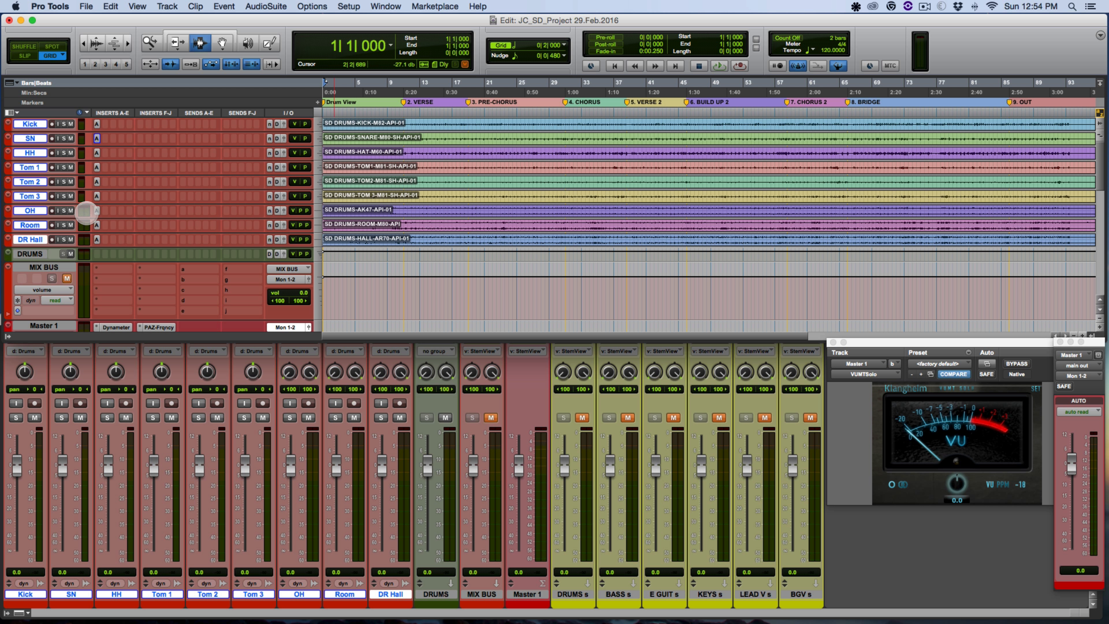
Step: Set the receive channel of the OH track's Auto-Align to 1 and close the plug-in window
click(96, 210)
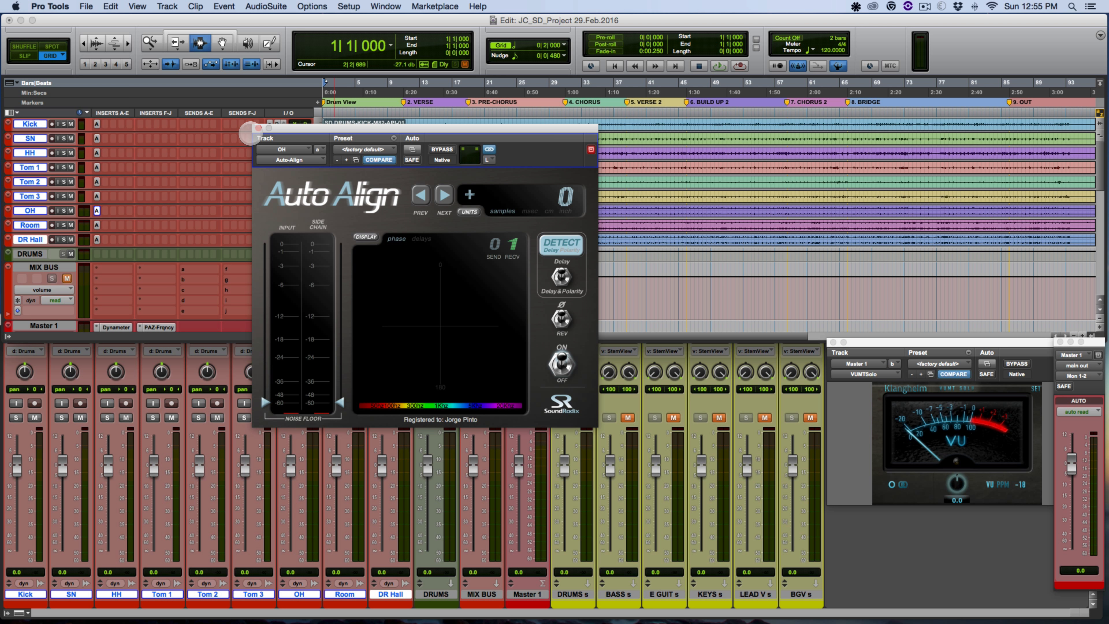
click(259, 128)
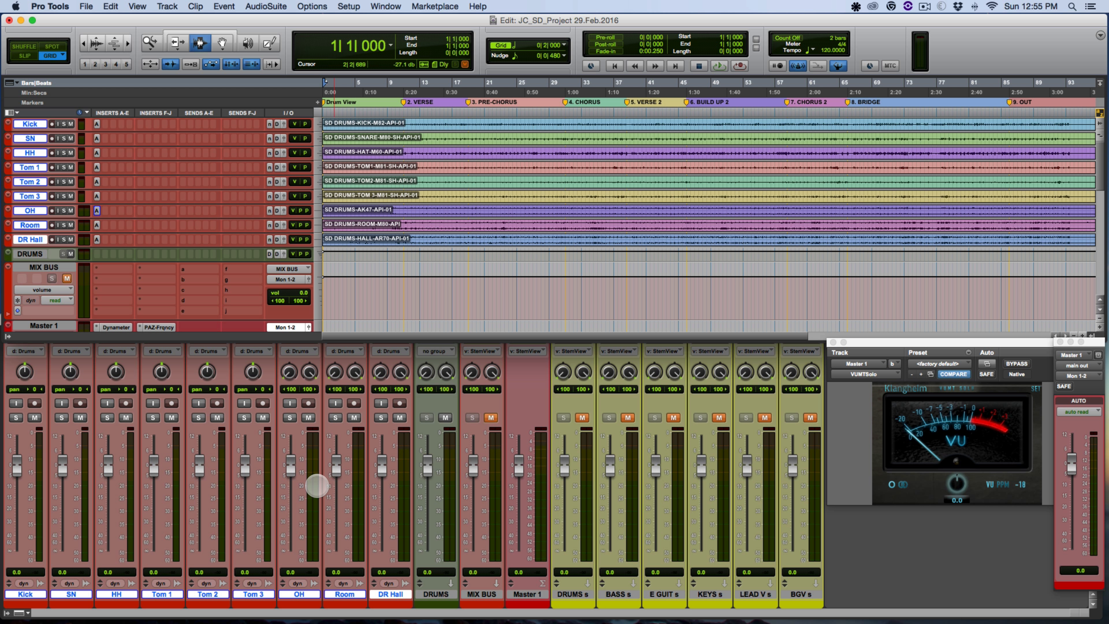
scroll(317, 485, up, 10)
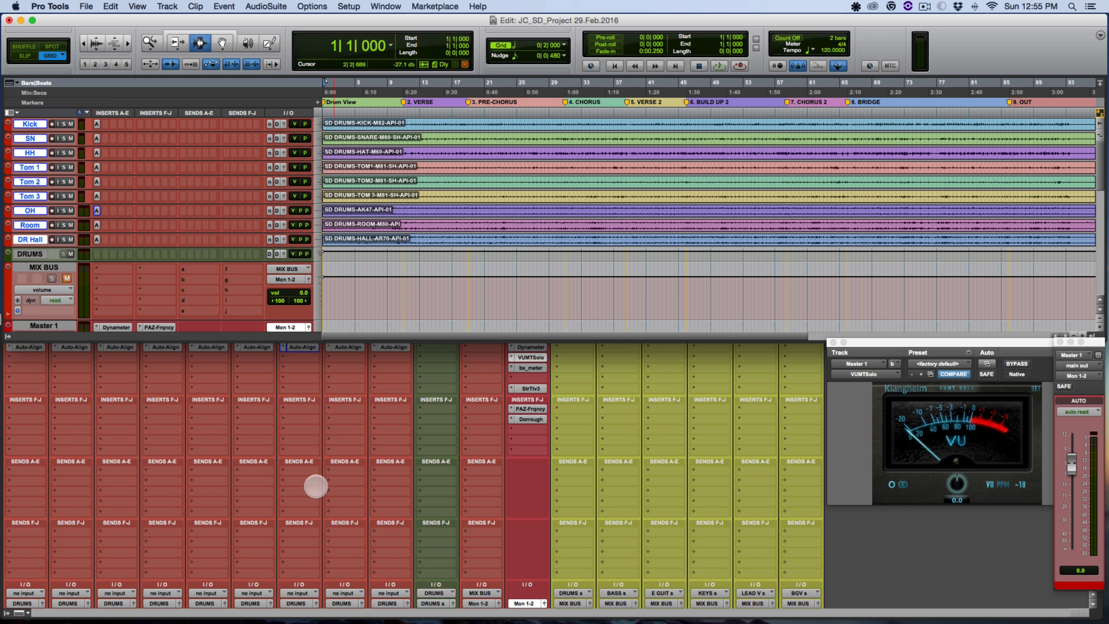
scroll(315, 486, down, 10)
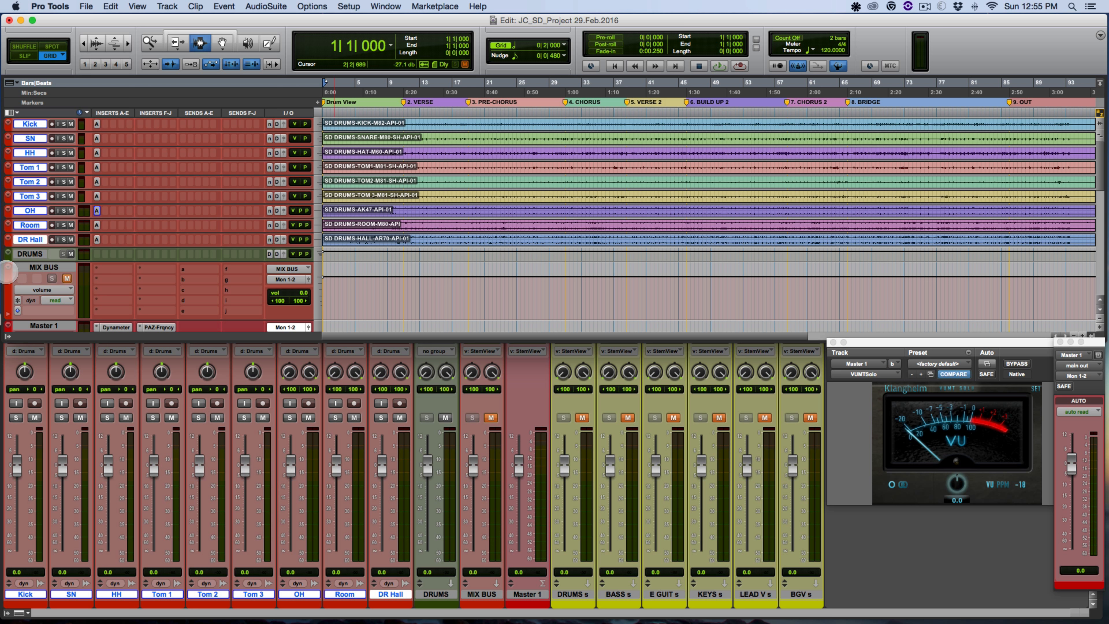
Step: Set an Auto-Align send on the OH track, and set the Auto-Align receive channel to 2 on the Kick and HH tracks
click(97, 210)
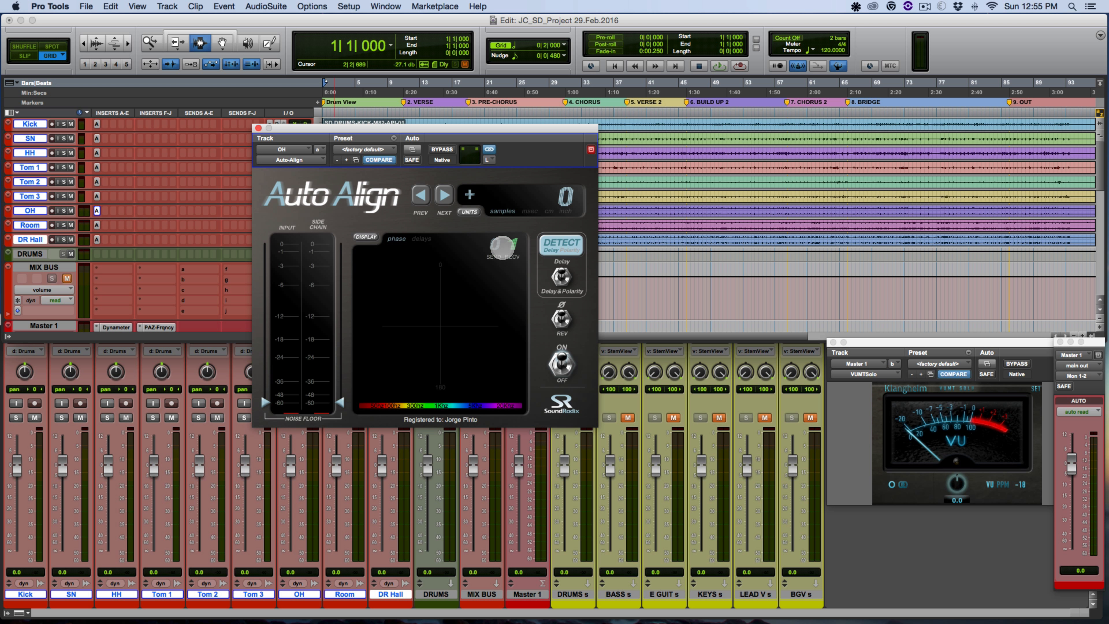
click(97, 123)
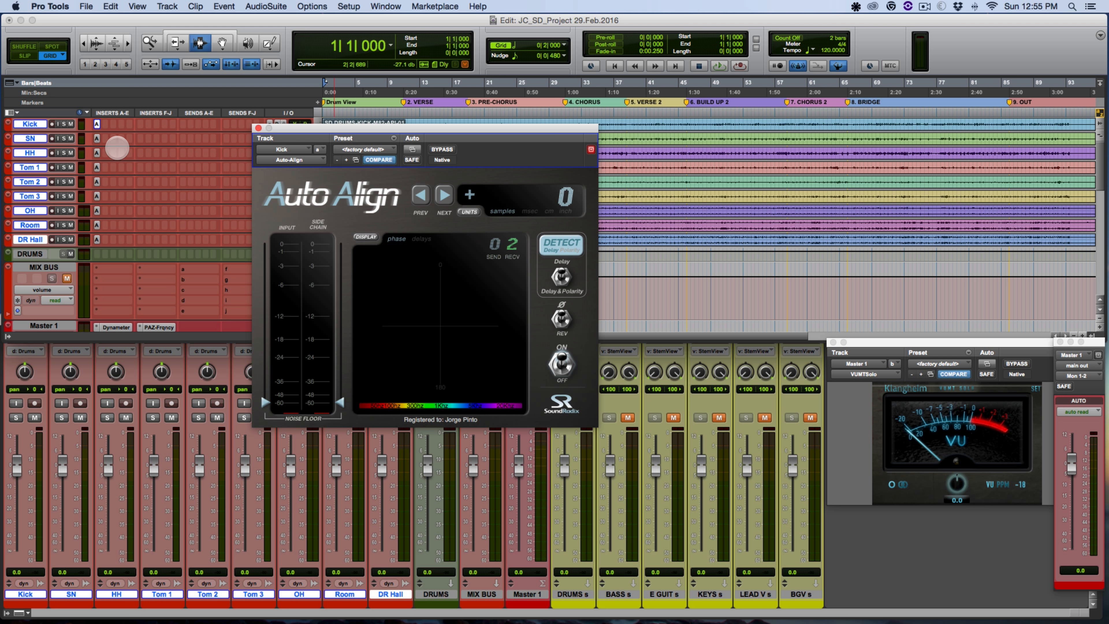
click(96, 152)
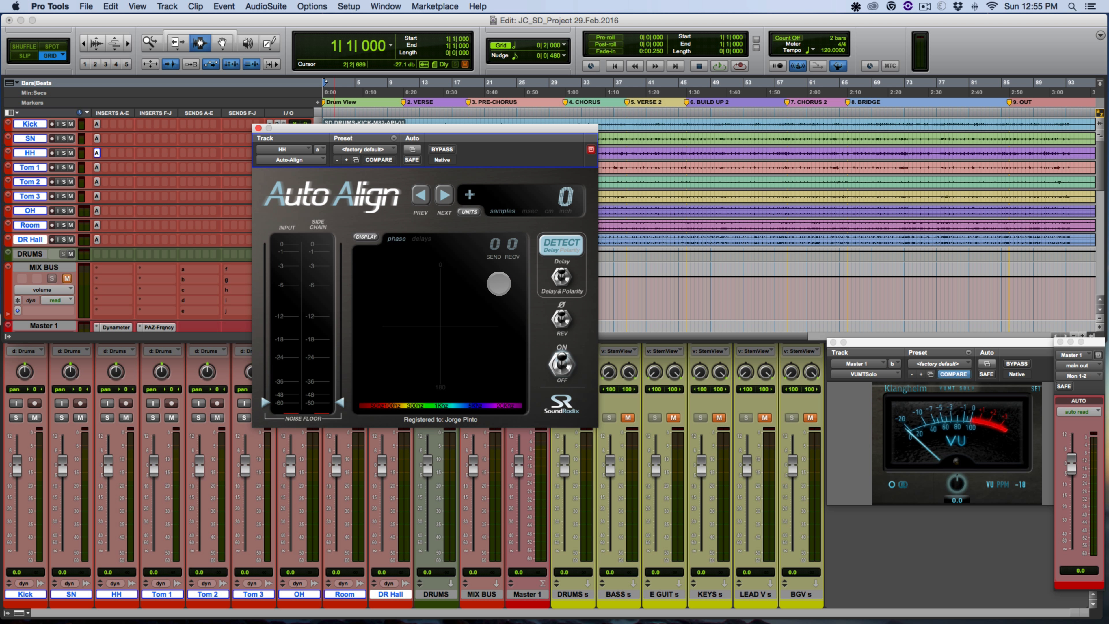
click(509, 246)
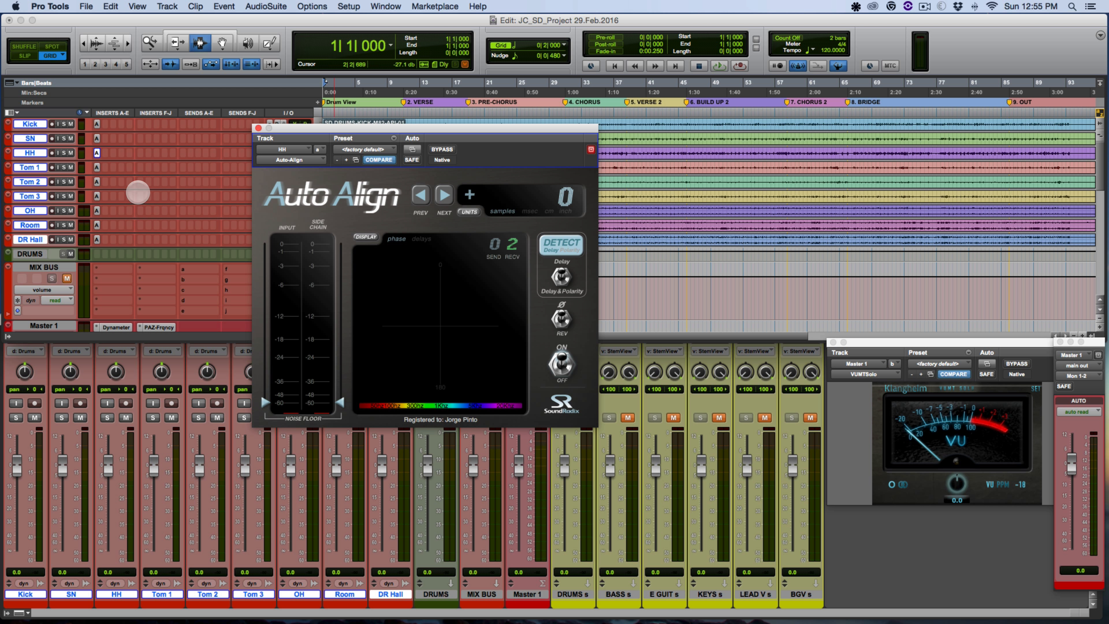
Step: Set the Auto-Align receive channel to 2 on the Tom 1, Tom 2 and Tom 3 tracks
click(97, 167)
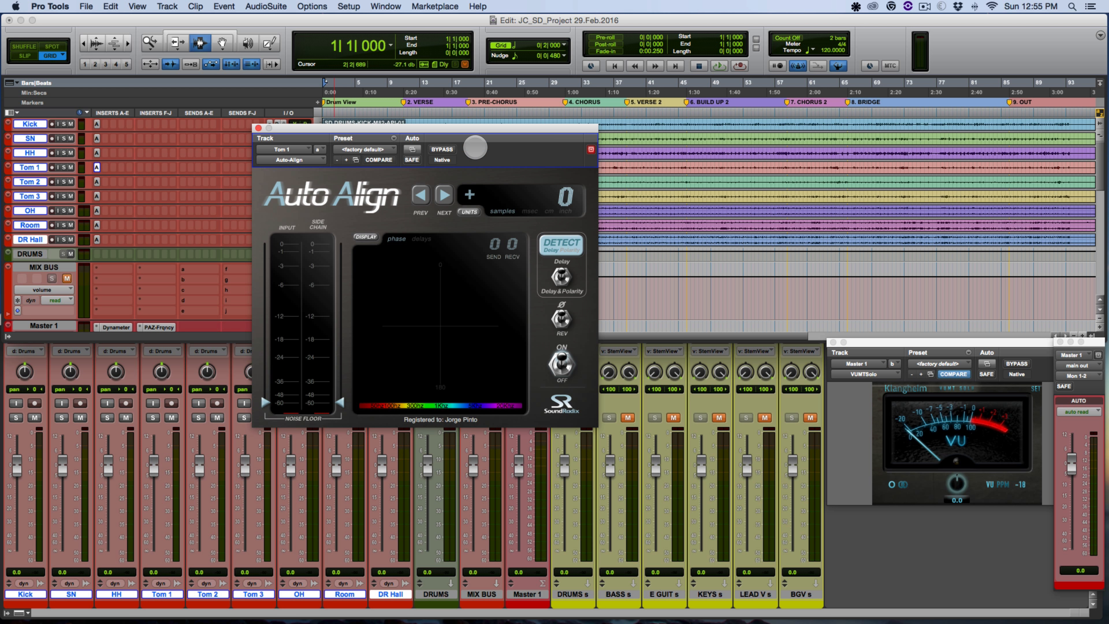
drag(462, 133, 473, 140)
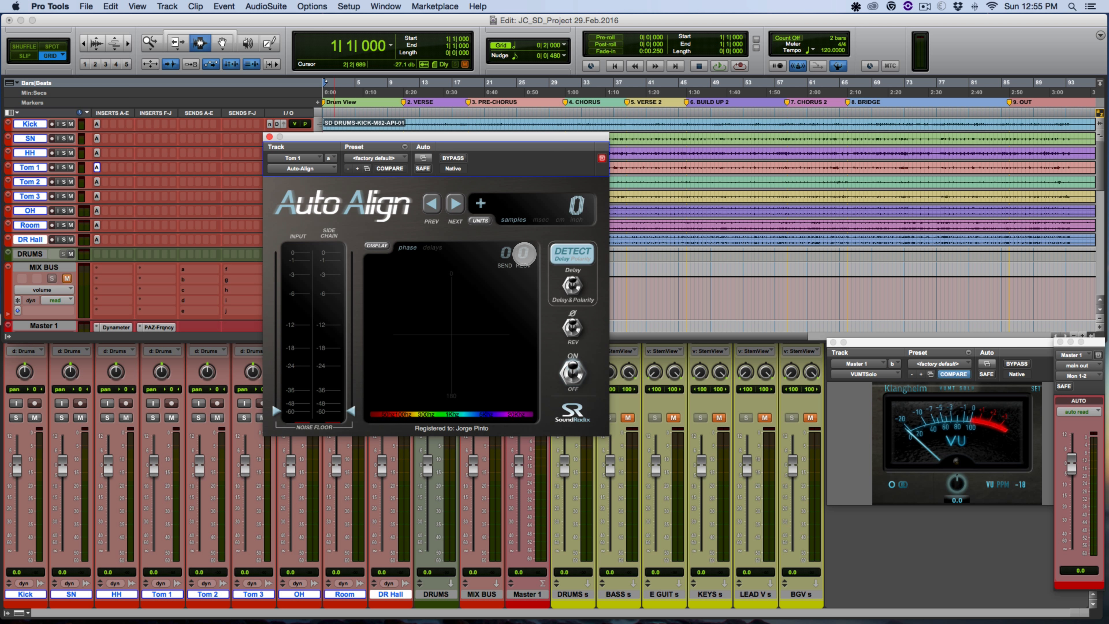
click(524, 253)
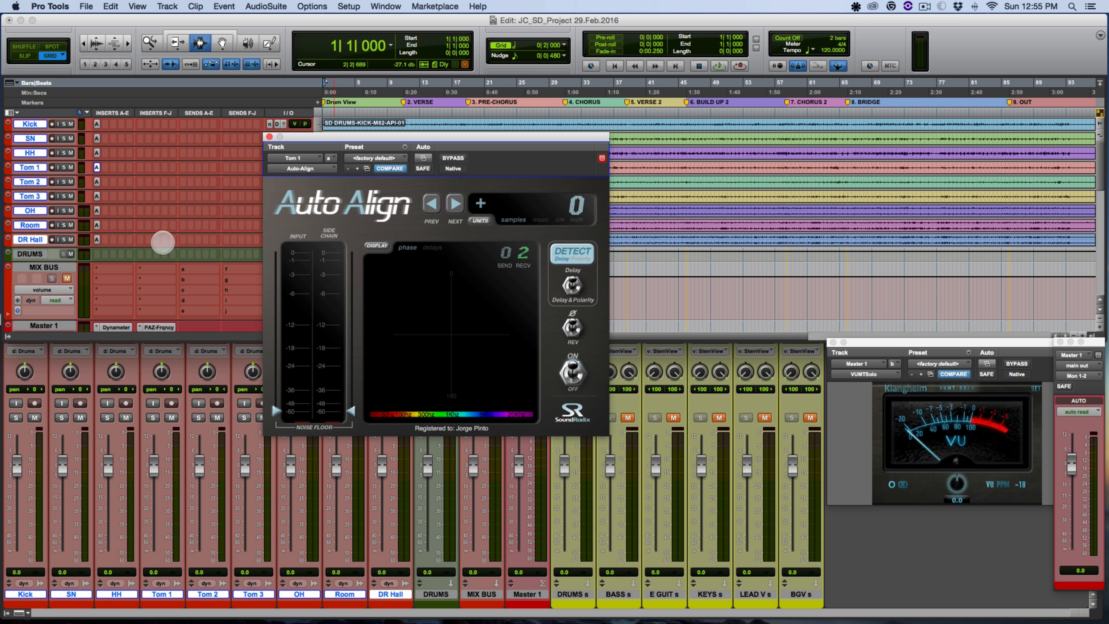
click(96, 181)
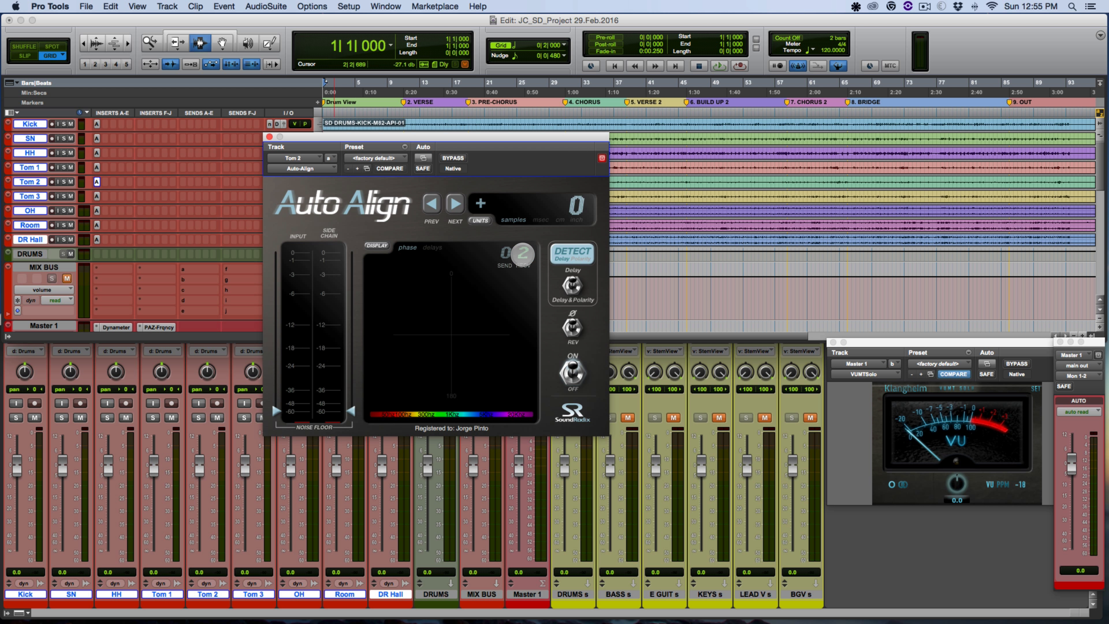
click(523, 253)
click(97, 196)
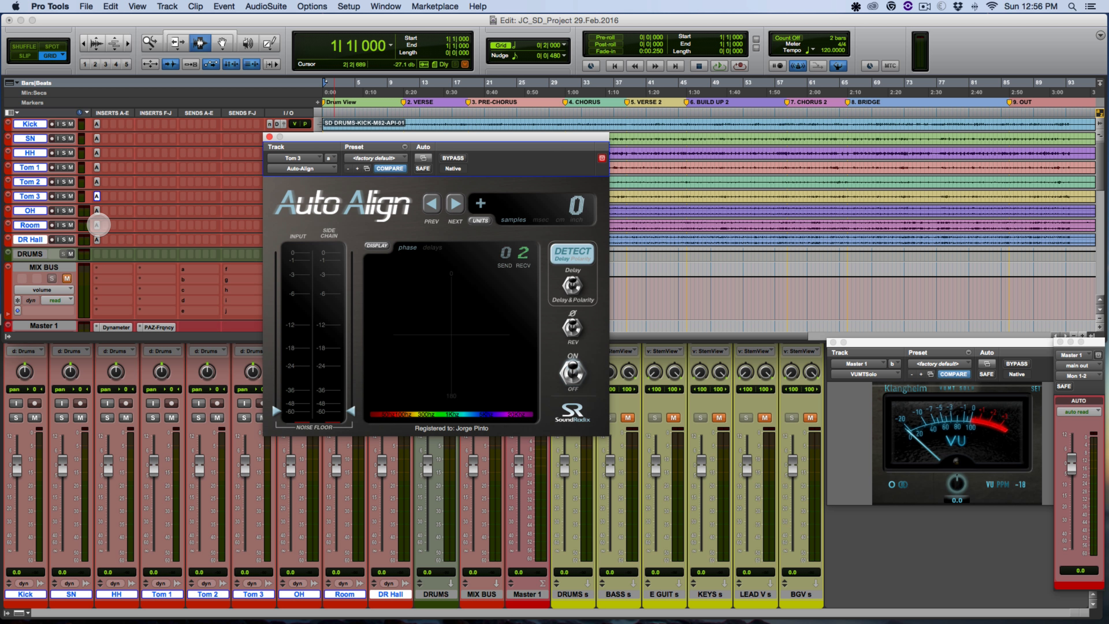
Step: Set an Auto-Align send on the Kick track, set the Room track's receive channel to 3, and close the plug-in window
click(97, 225)
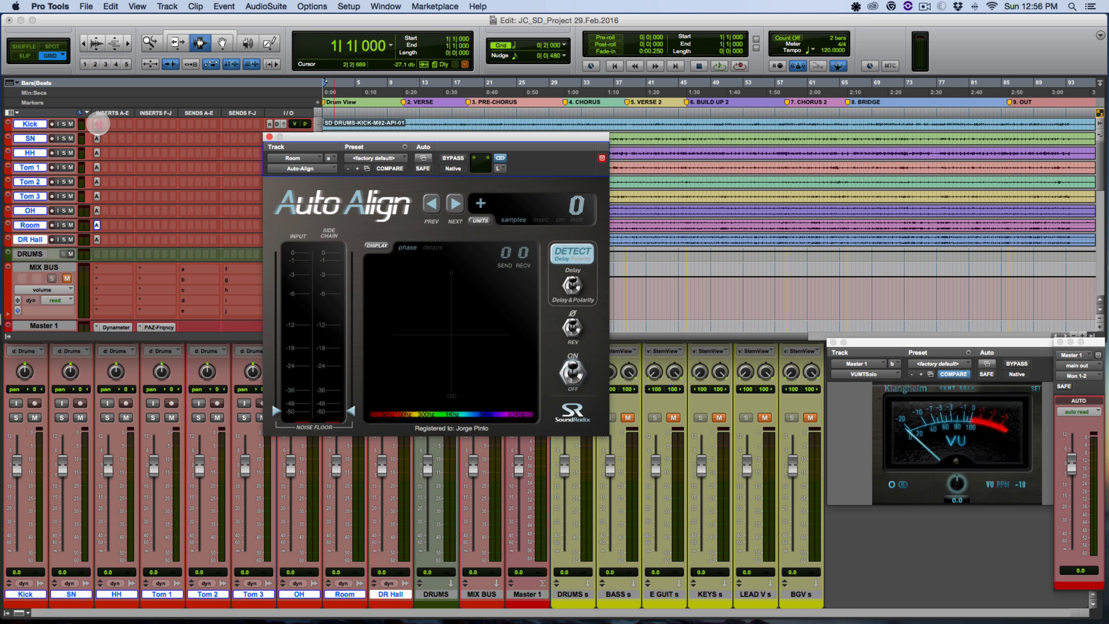
click(97, 124)
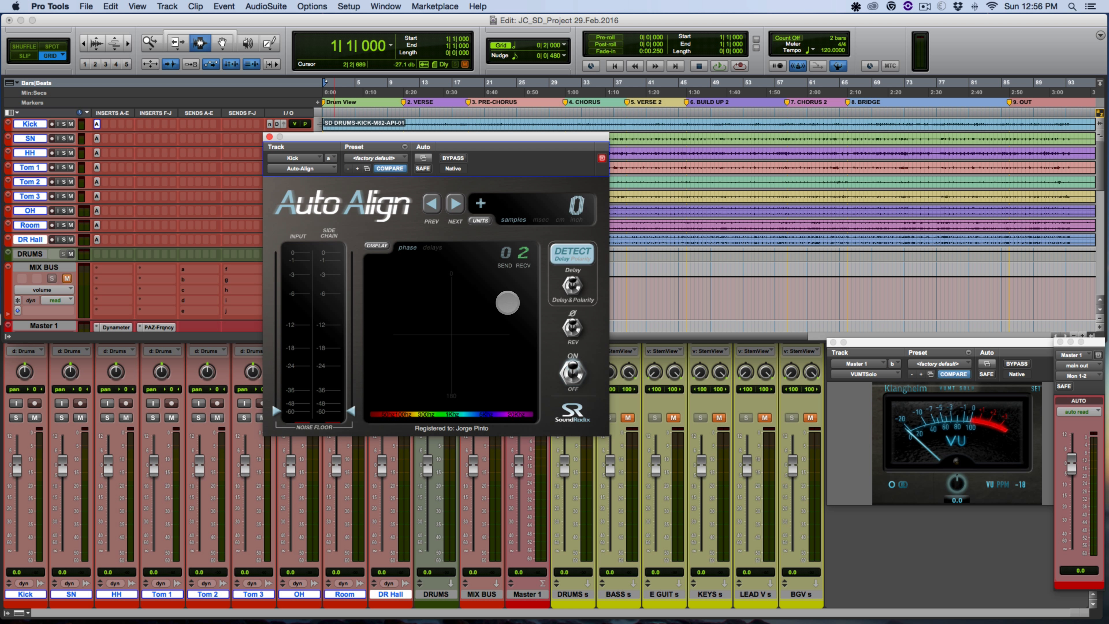
click(507, 253)
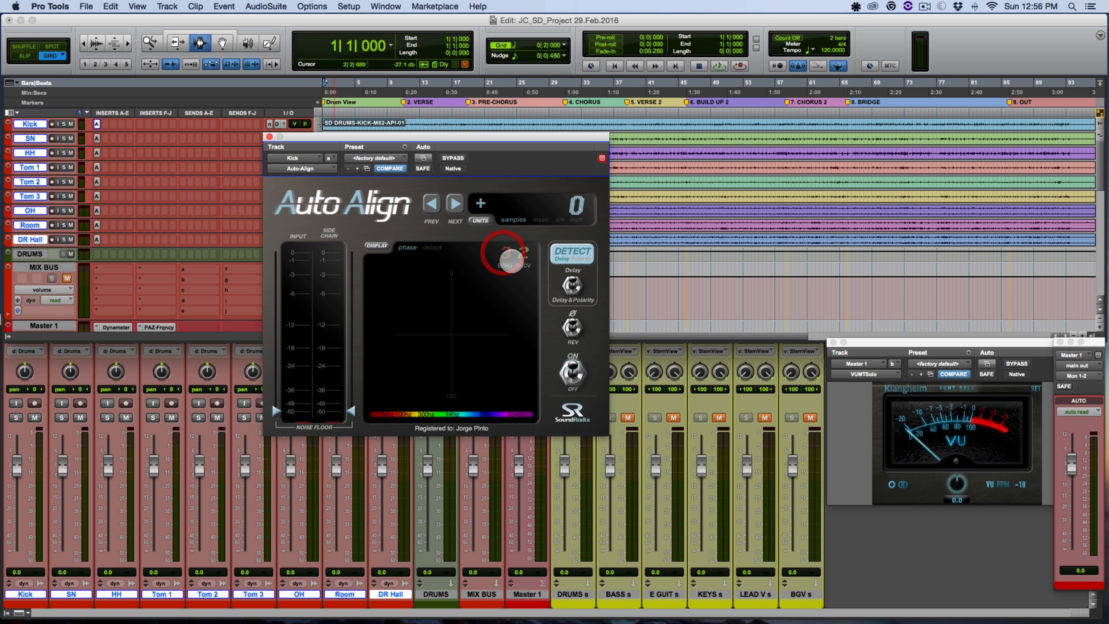
click(97, 225)
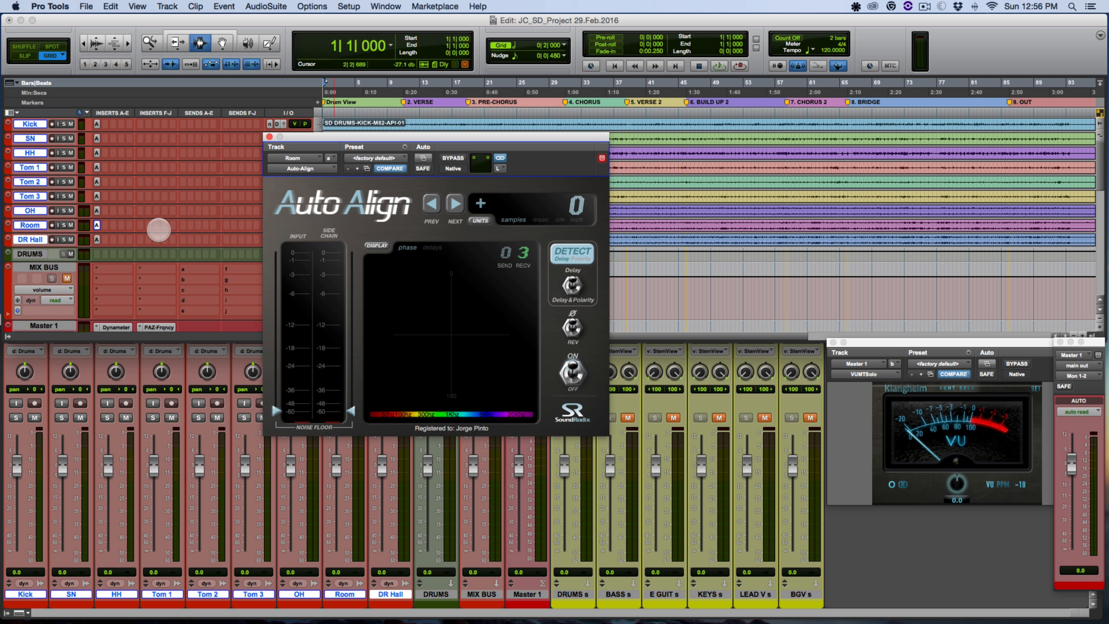
click(96, 239)
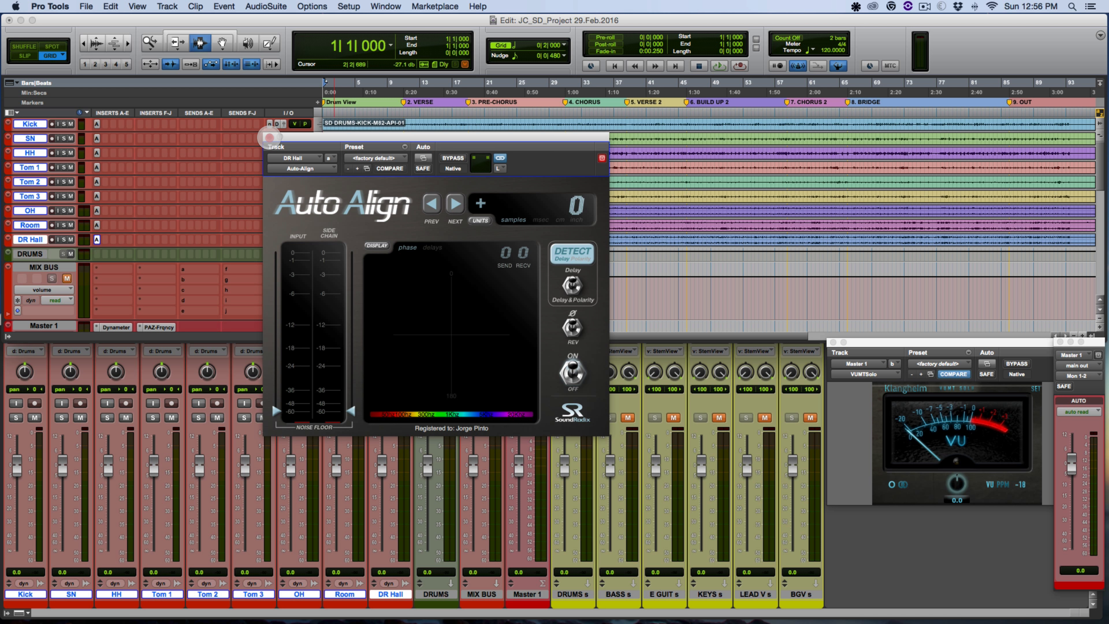
click(269, 137)
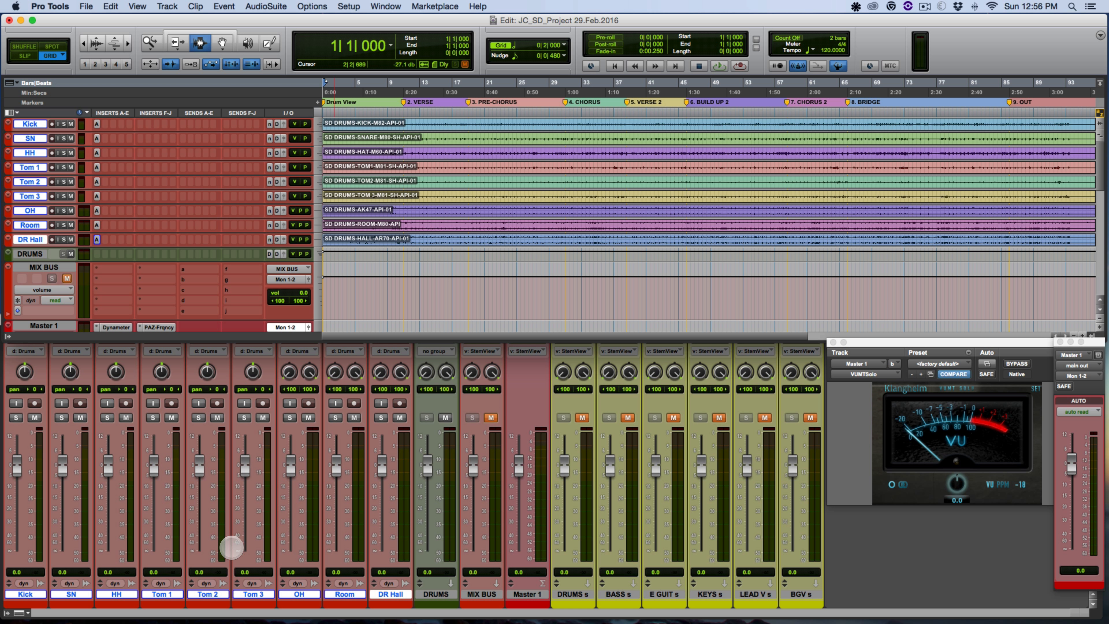
Step: Deselect all tracks, then suspend the track groups and solo only the SN and OH tracks in the Mix window
alt+click(170, 593)
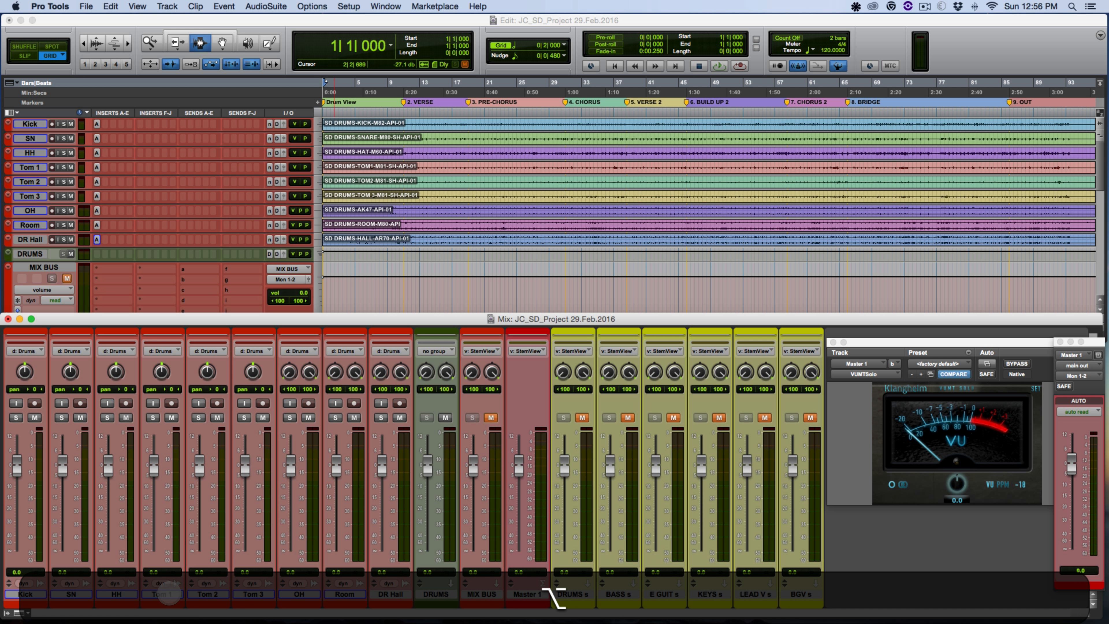
click(63, 417)
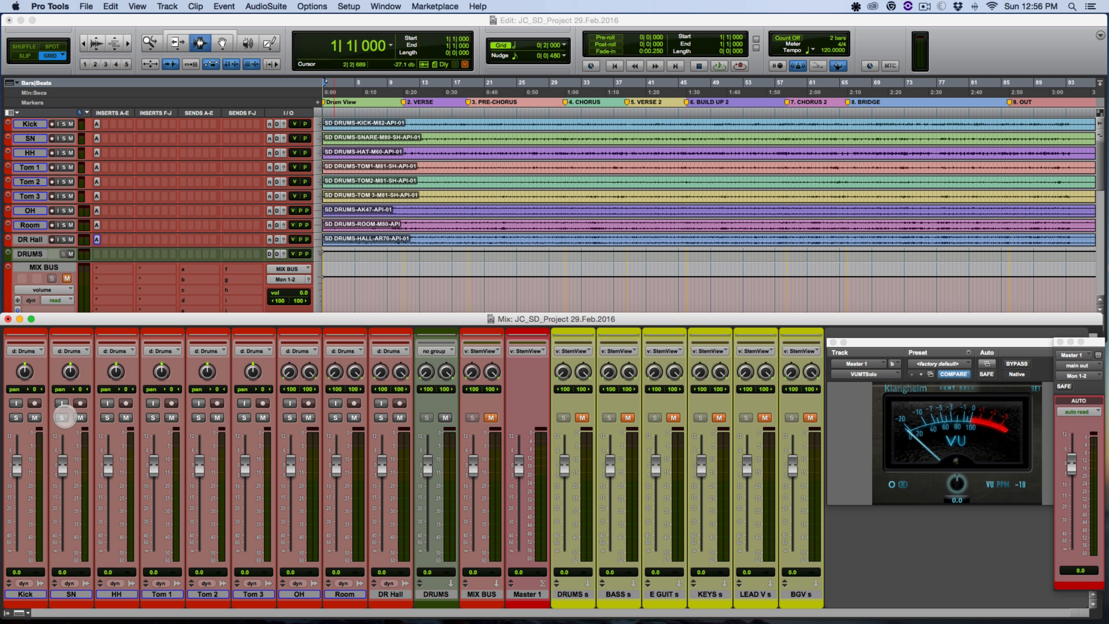
key(shift+super+g)
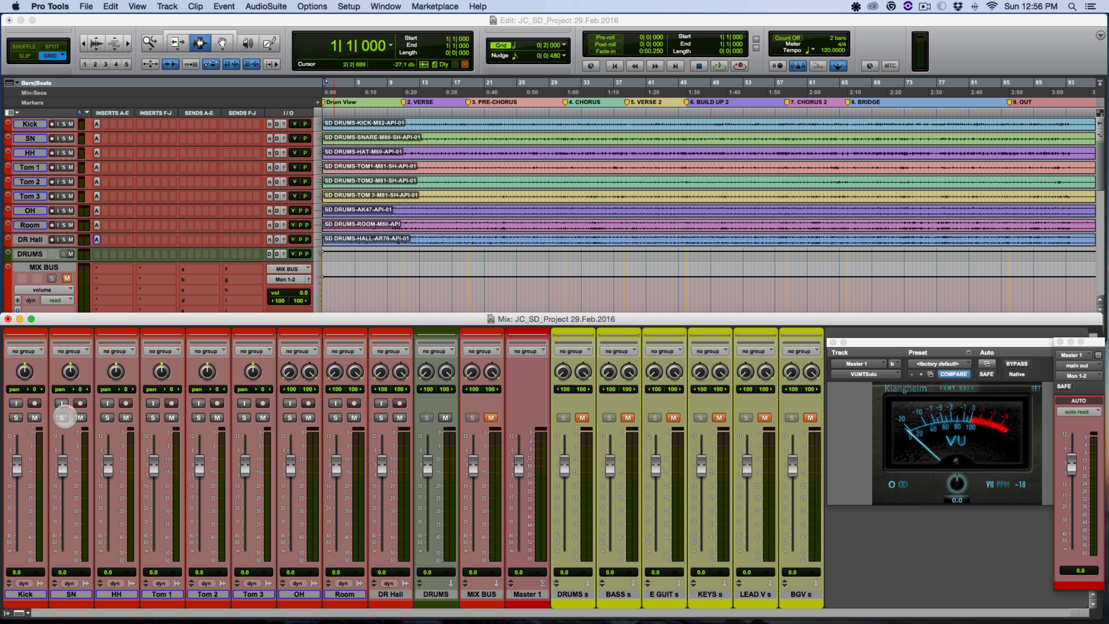
click(63, 417)
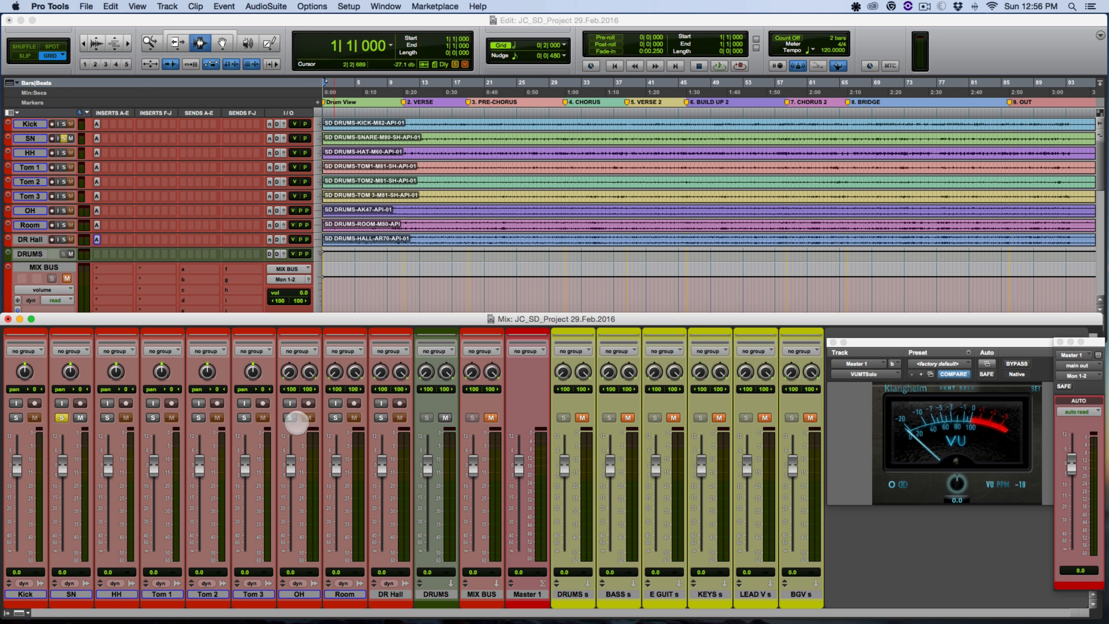
super+click(291, 417)
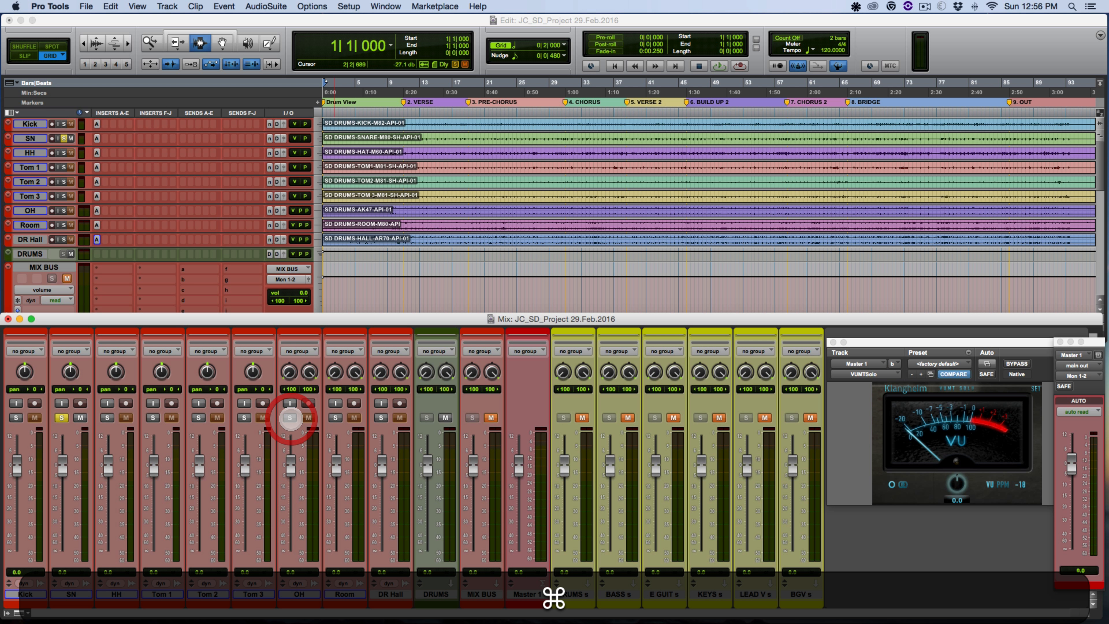
shift+super+click(290, 417)
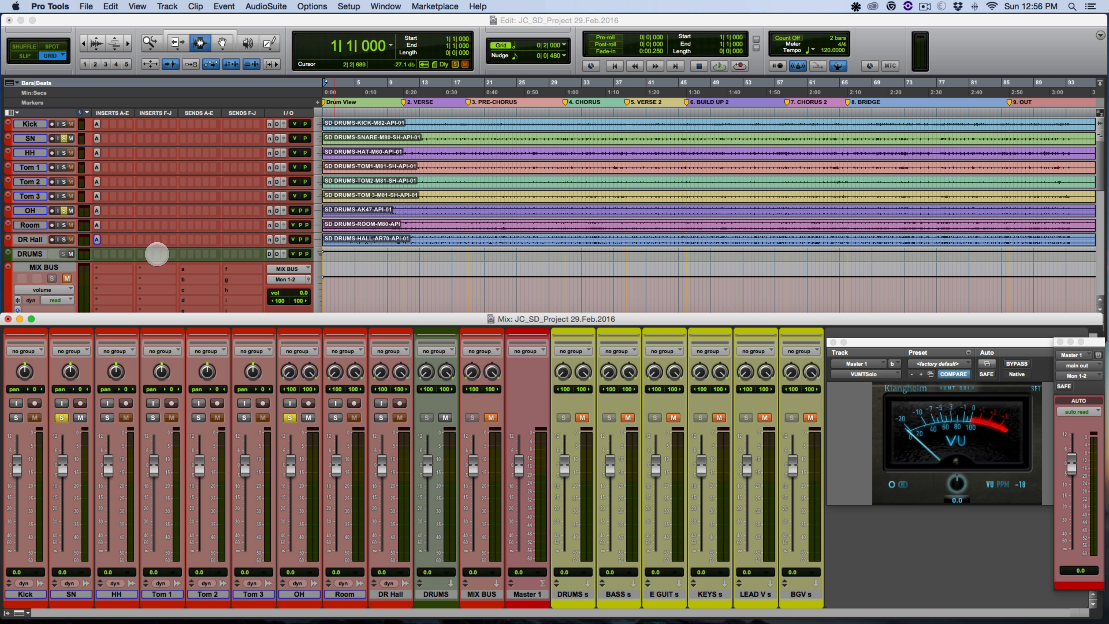
click(97, 210)
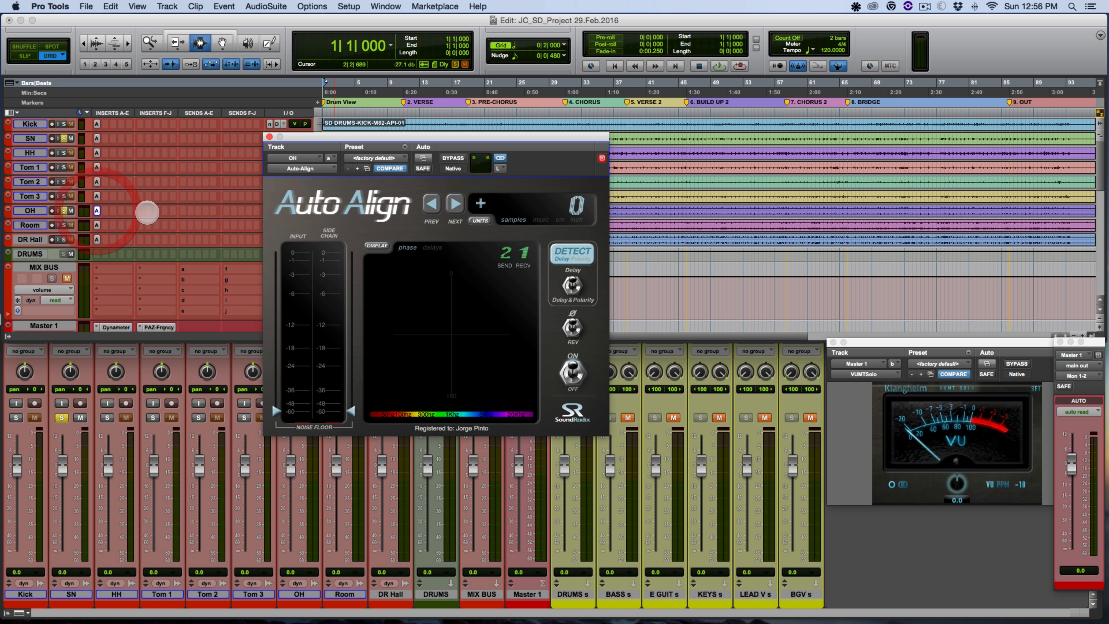
drag(503, 136, 813, 130)
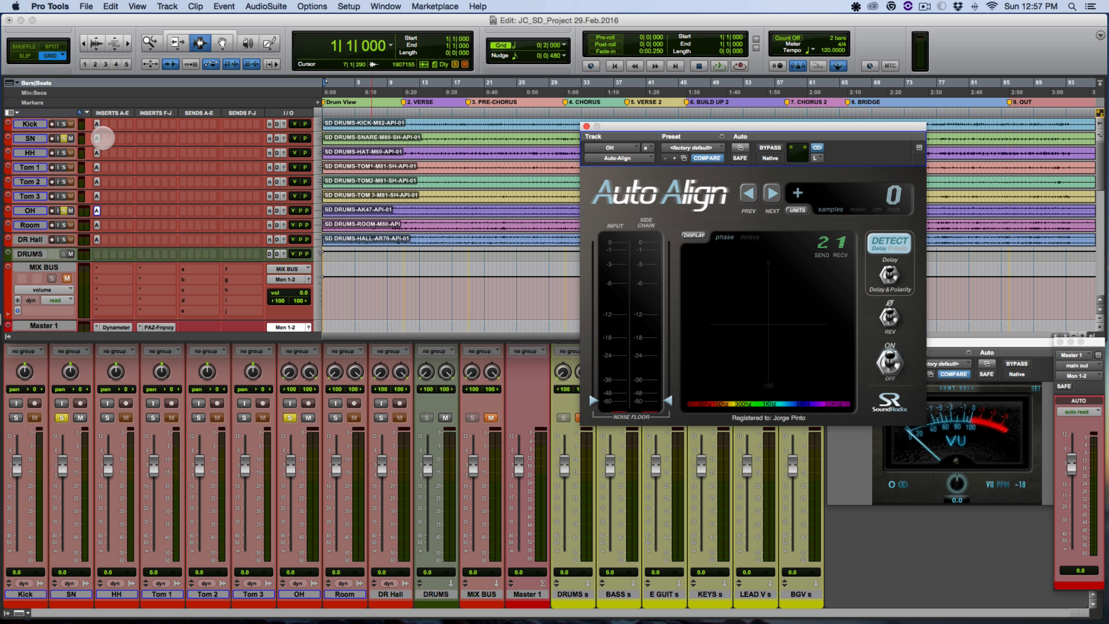
click(97, 138)
drag(820, 125, 481, 132)
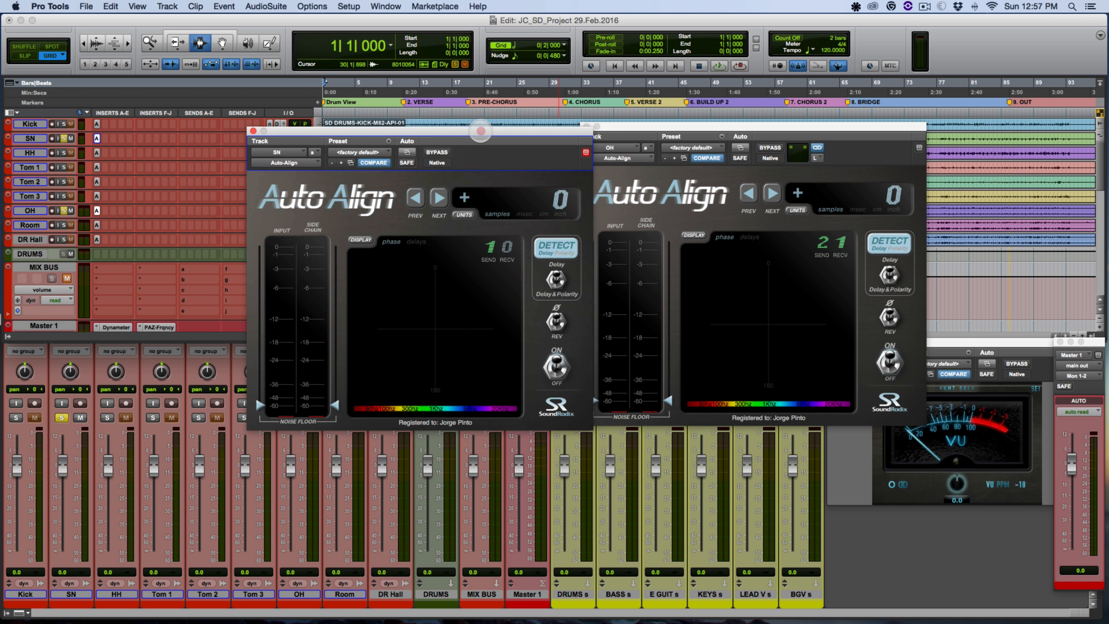
drag(480, 131, 450, 126)
click(559, 248)
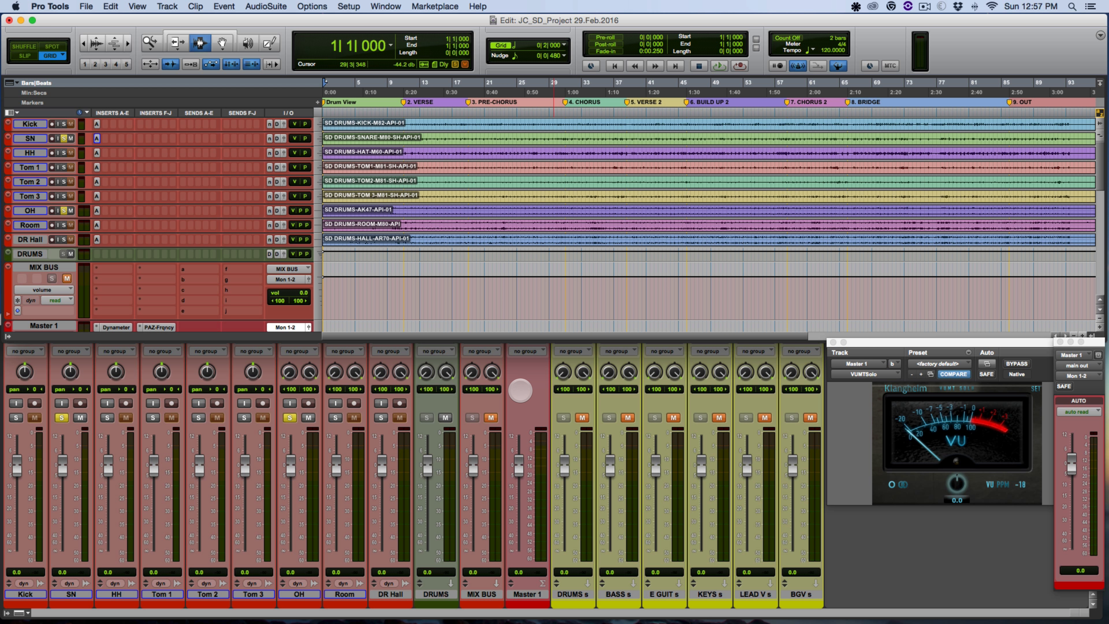
Step: Unmute the DRUMS s track in the Mix window
key(super+=)
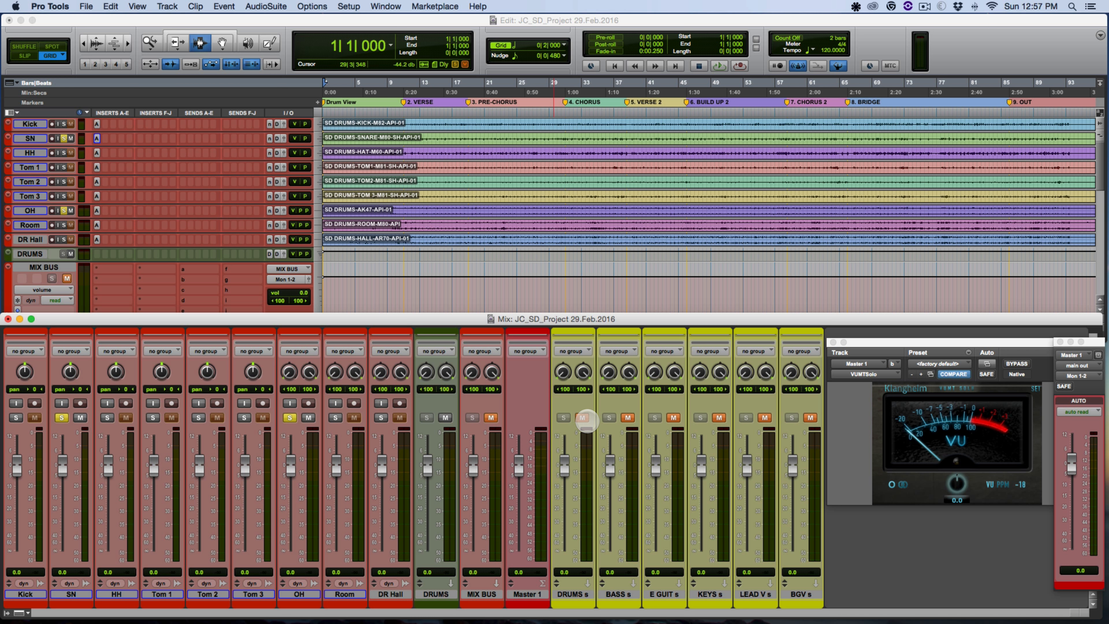
click(583, 417)
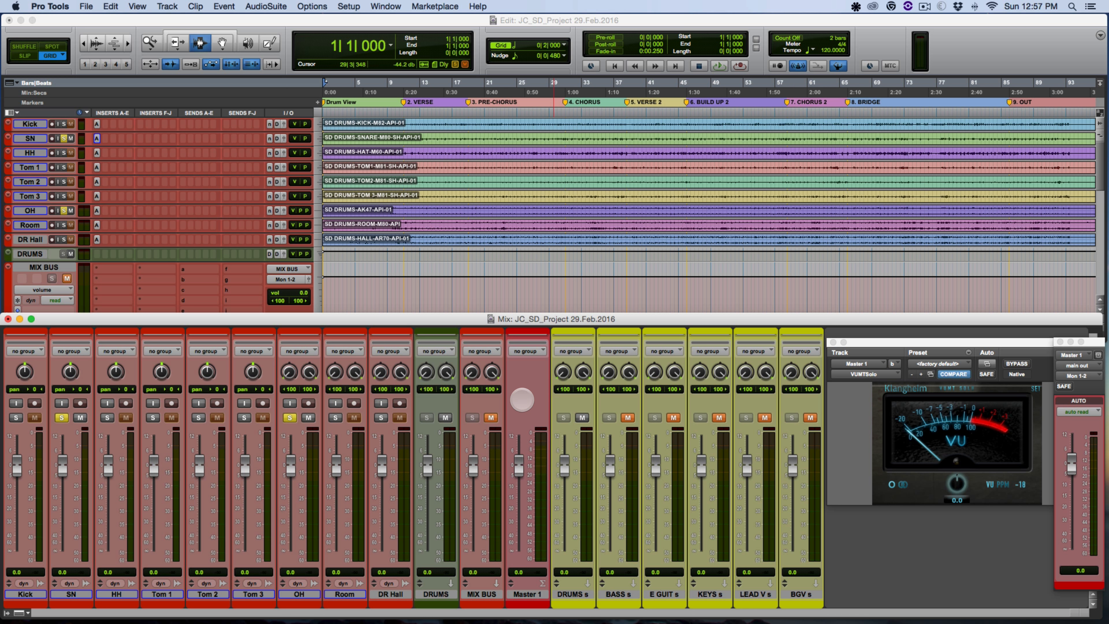
Step: Open the Auto-Align windows of the SN and OH tracks and arrange them side by side
click(97, 124)
click(97, 124)
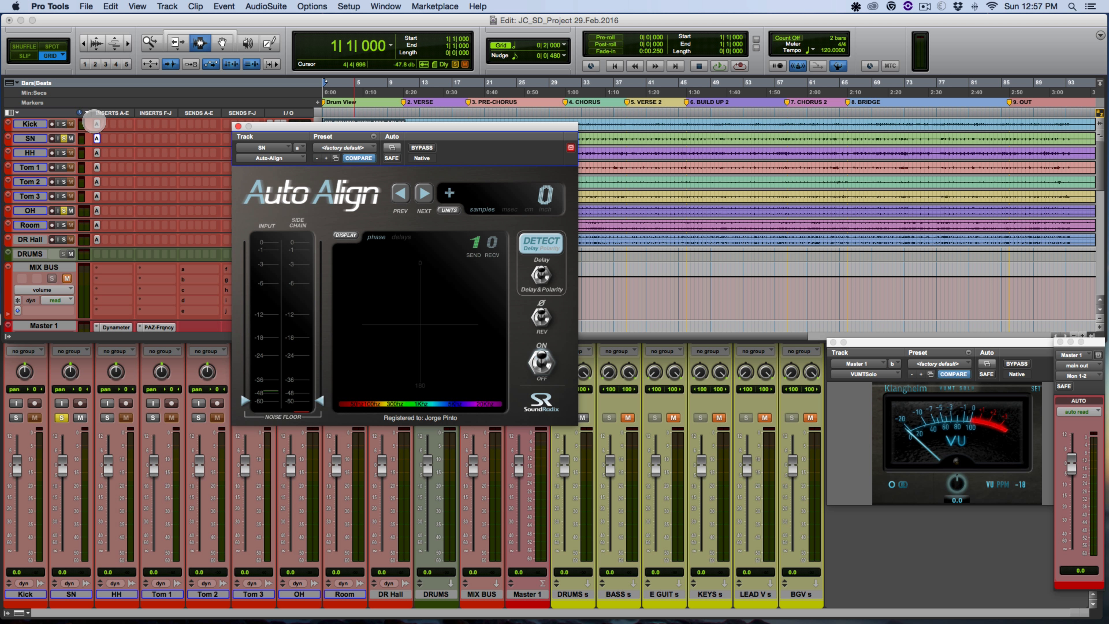
click(97, 153)
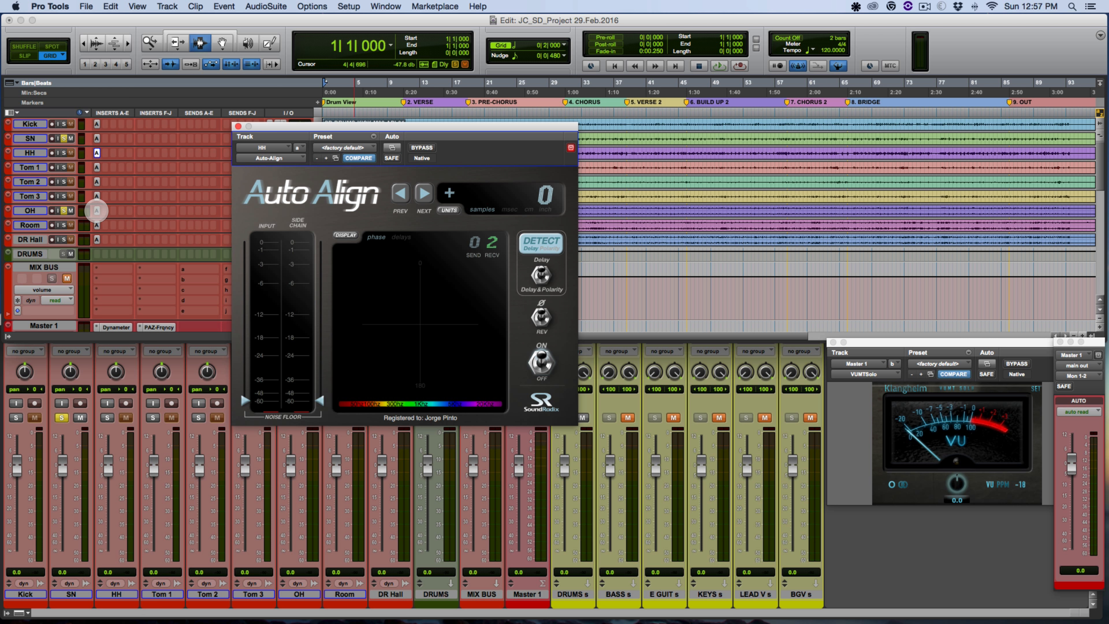
click(97, 211)
drag(308, 126, 644, 149)
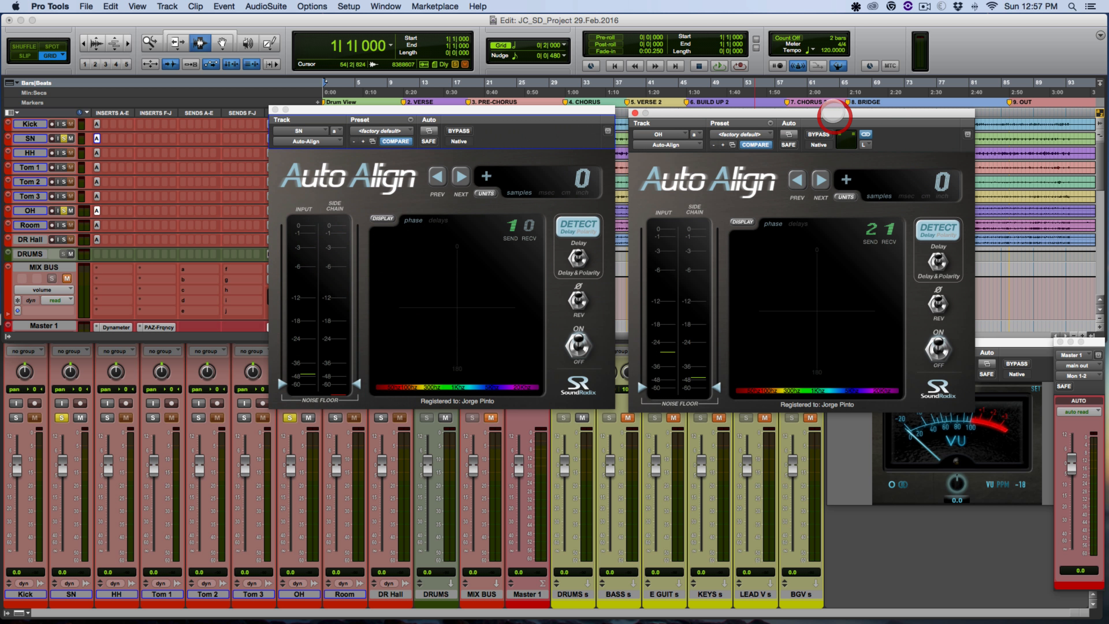
drag(835, 117, 833, 107)
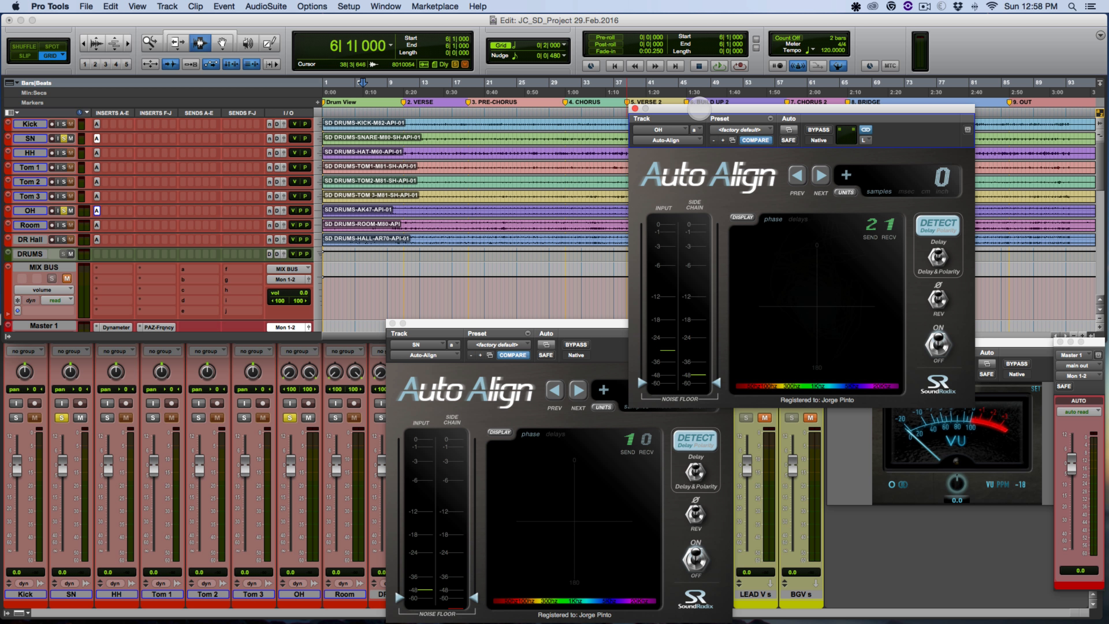
mouse_move(700, 107)
mouse_down()
mouse_move(700, 156)
mouse_move(714, 101)
mouse_up()
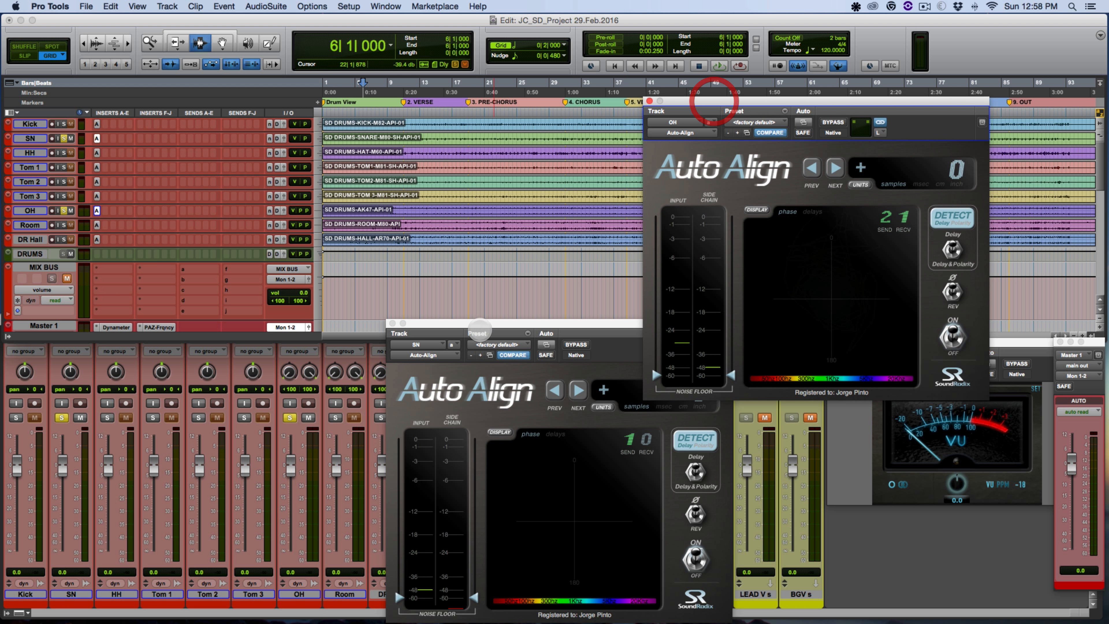
drag(479, 331, 389, 107)
Step: Unmute the MIX BUS track and play the soloed SN and OH tracks from bar 31 to check the Auto-Align meters and phase display
click(491, 417)
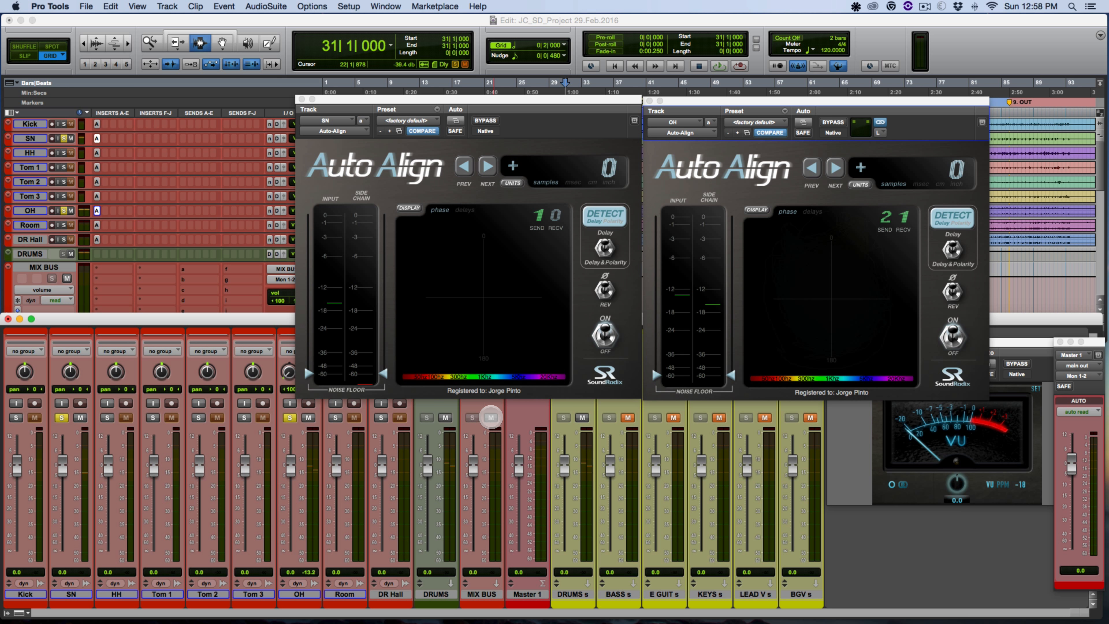
key(space)
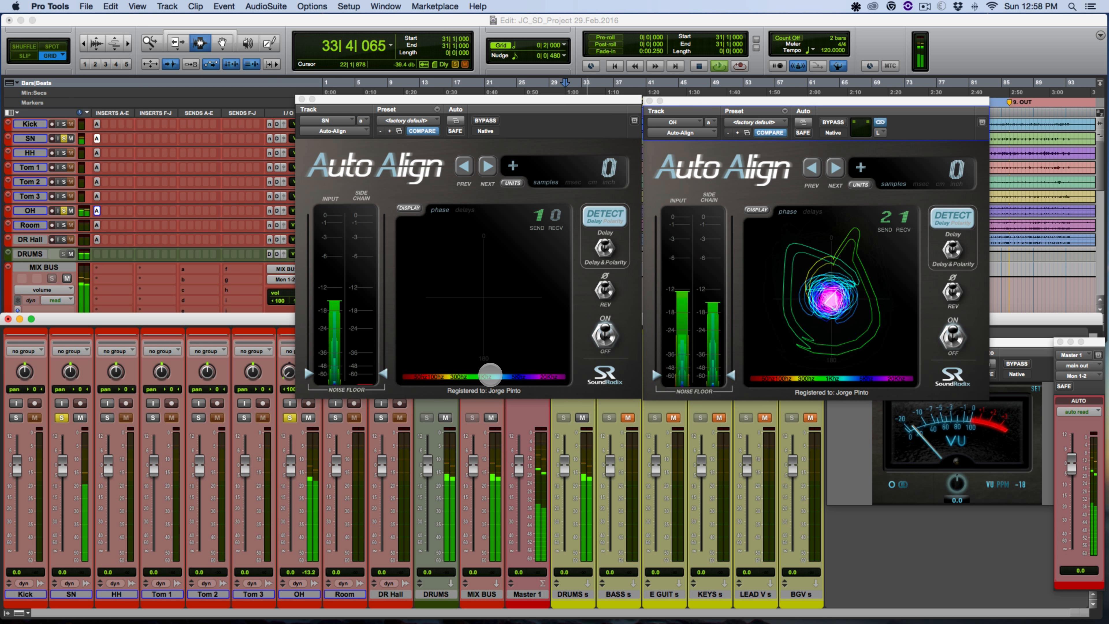
key(space)
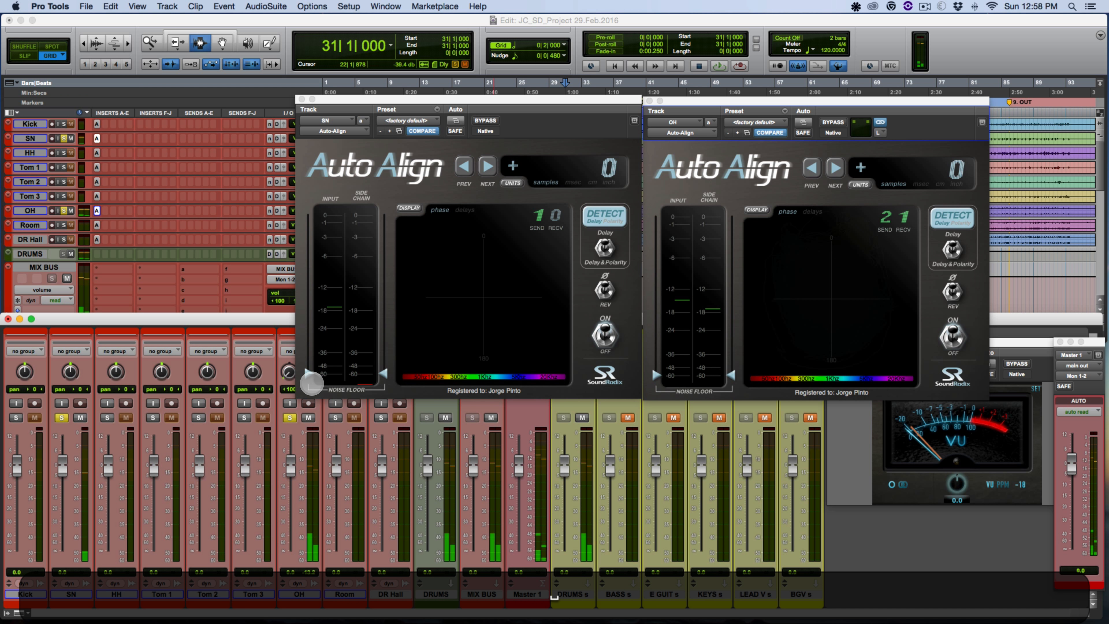
key(space)
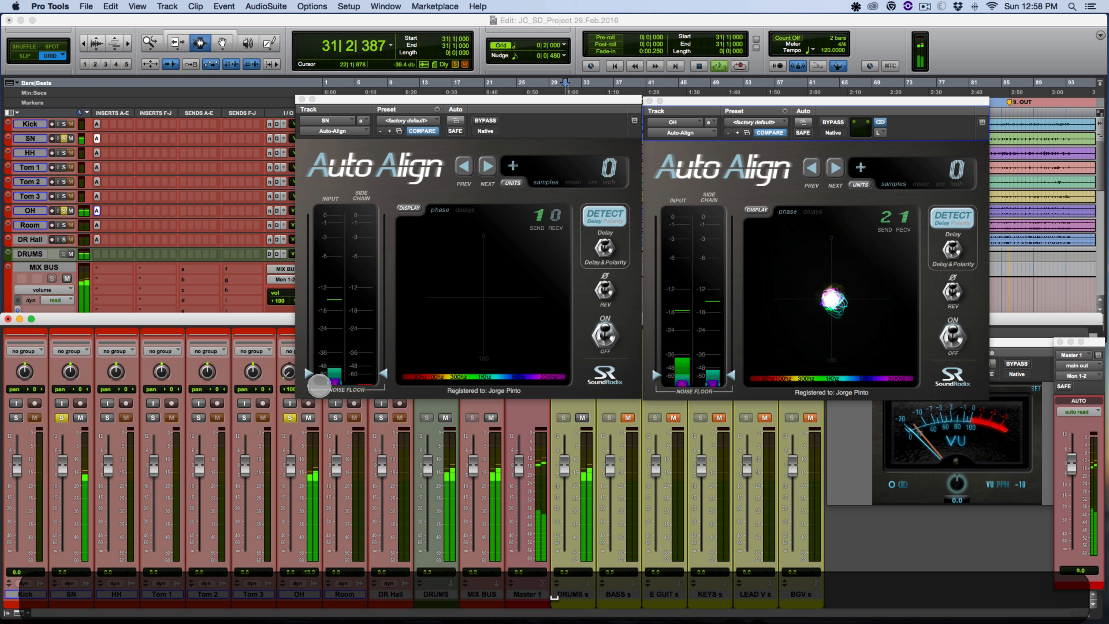
key(space)
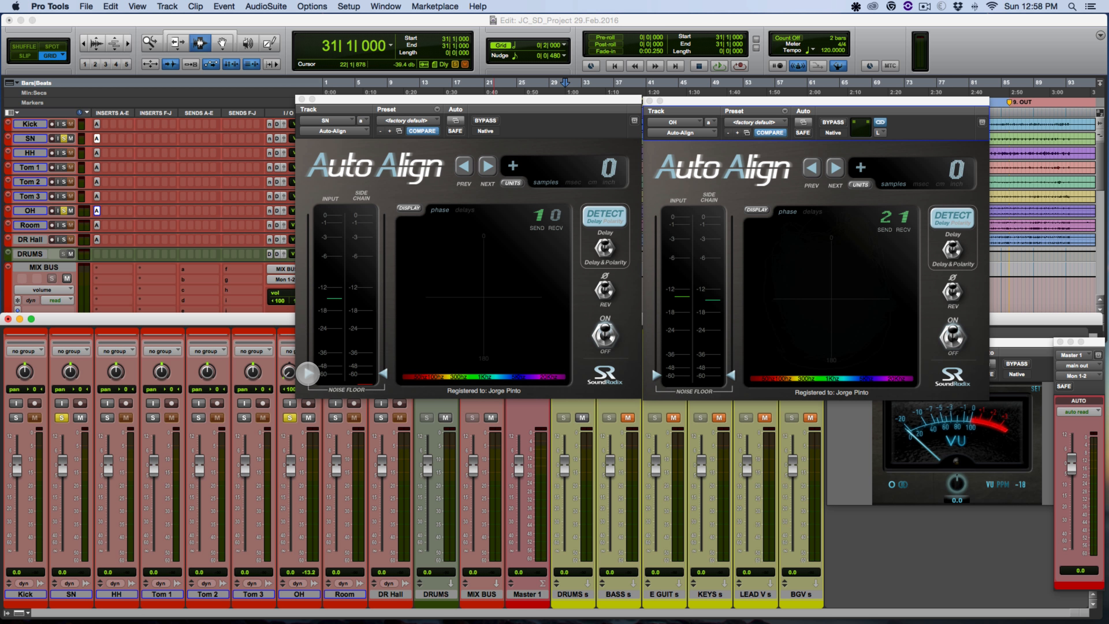
Step: Play the soloed SN and OH tracks and fine-tune the input and side-chain noise floors in the OH Auto-Align
key(space)
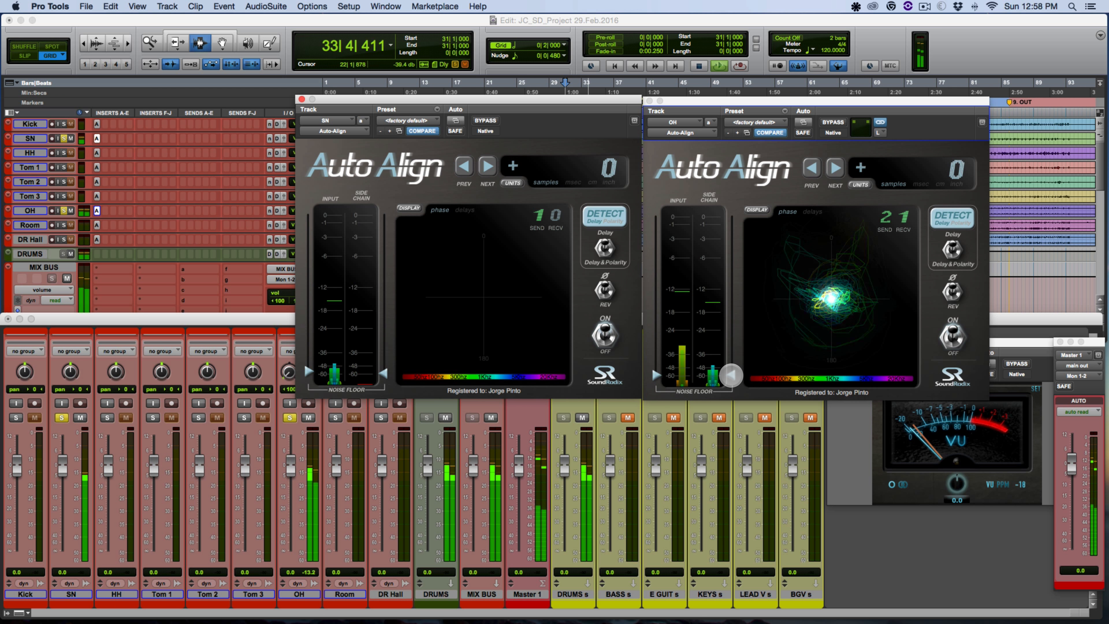
click(732, 374)
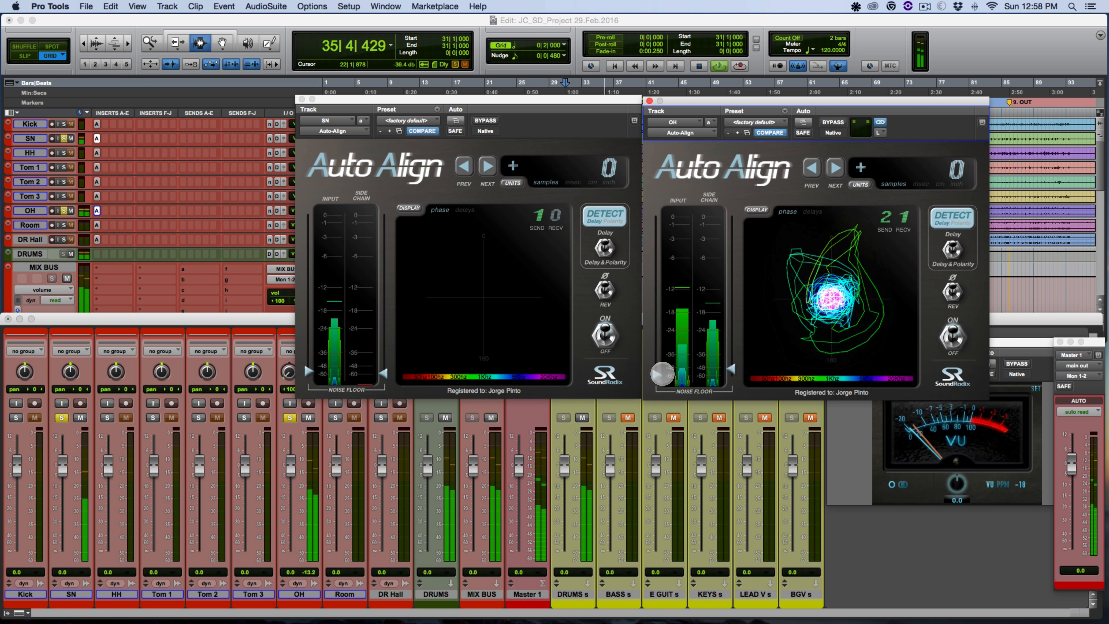
key(space)
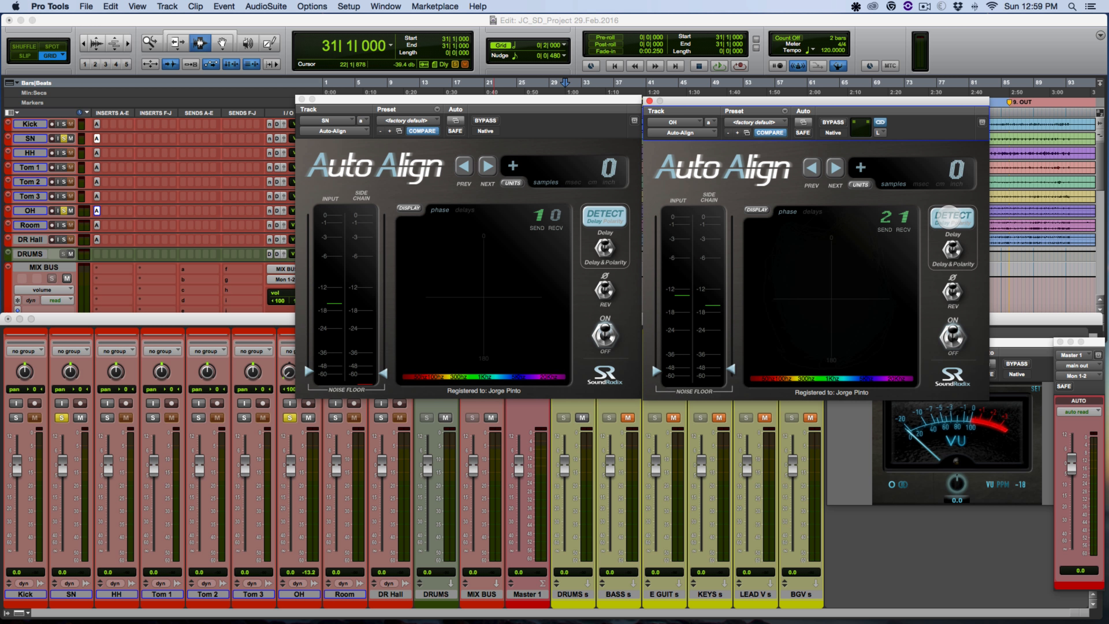
Step: Detect the OH delay against SN during playback, then replay from bar 31 to check the phase display
key(space)
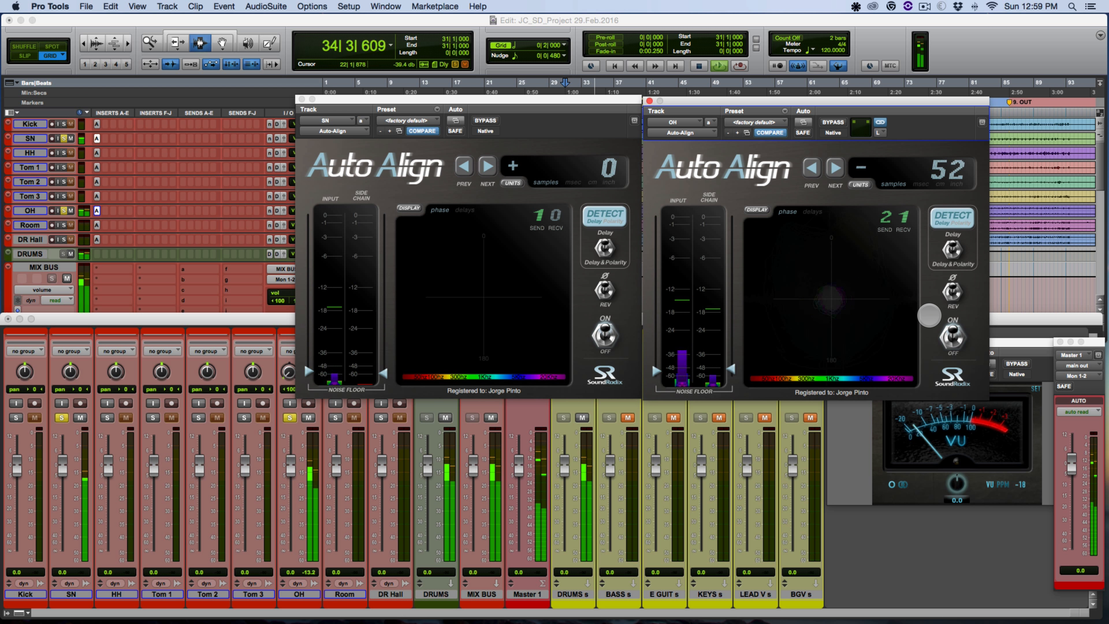
key(space)
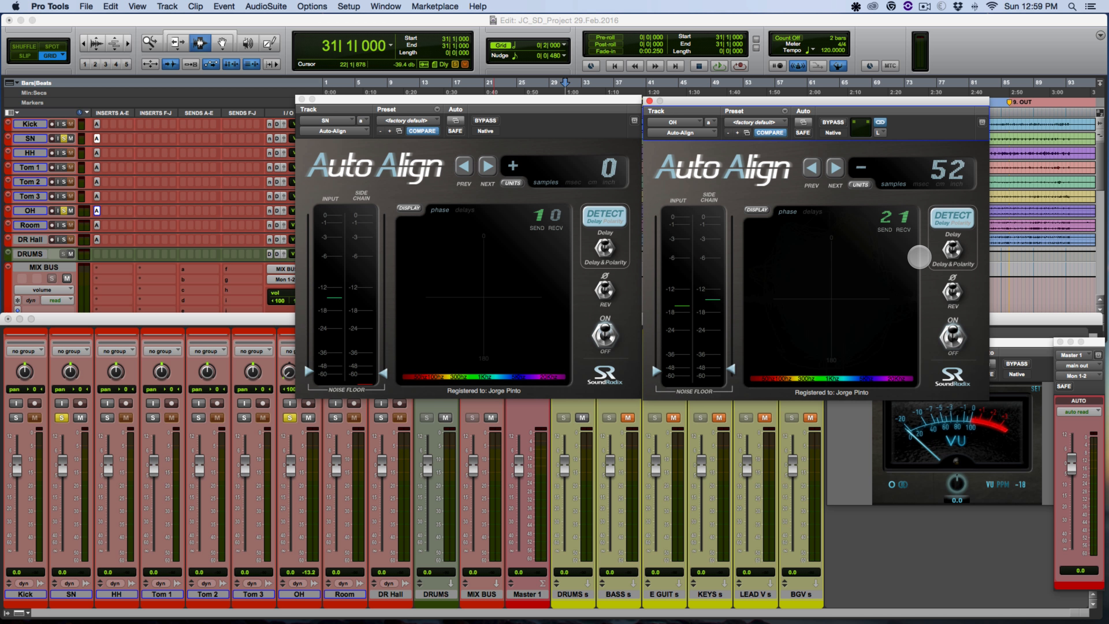
key(space)
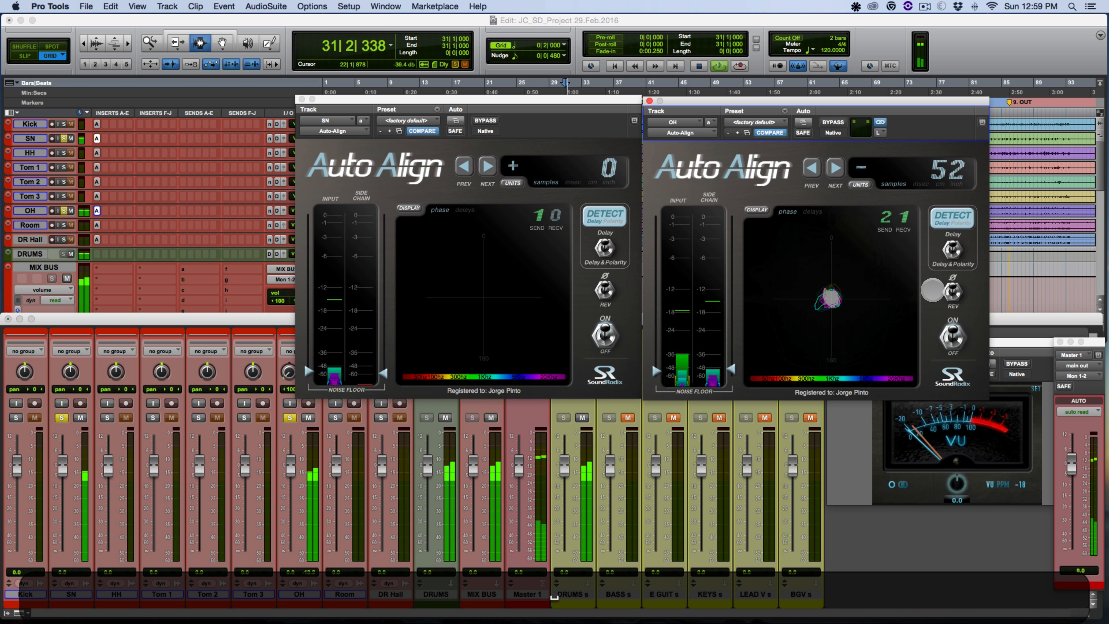
key(space)
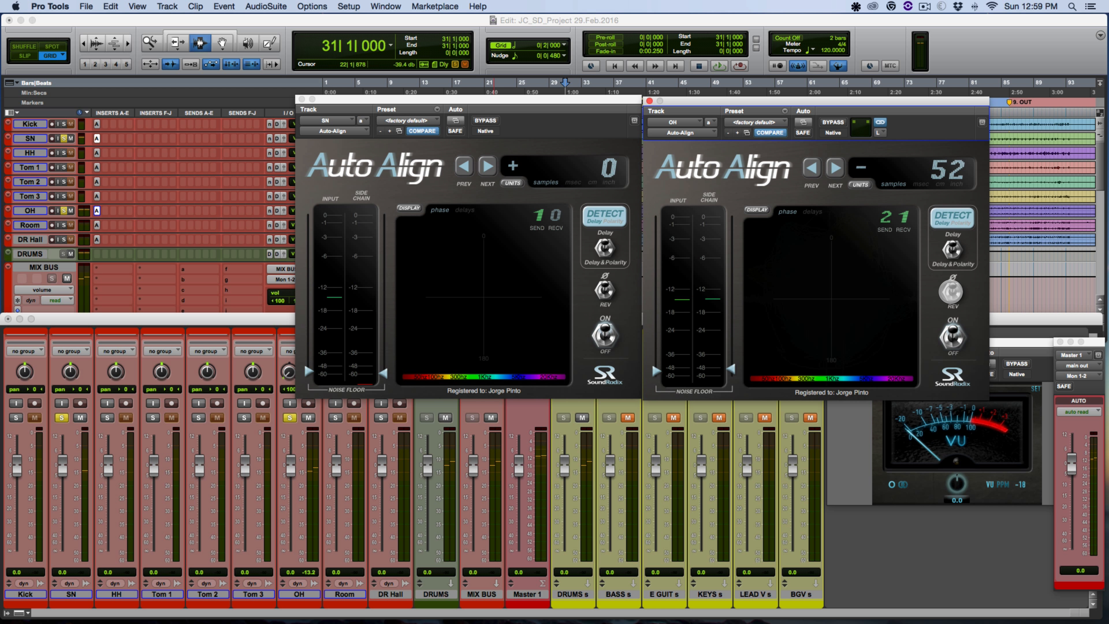
Step: Compare normal and reversed OH polarity in Auto-Align over repeated playback from bar 31, finishing with normal polarity
click(952, 292)
key(space)
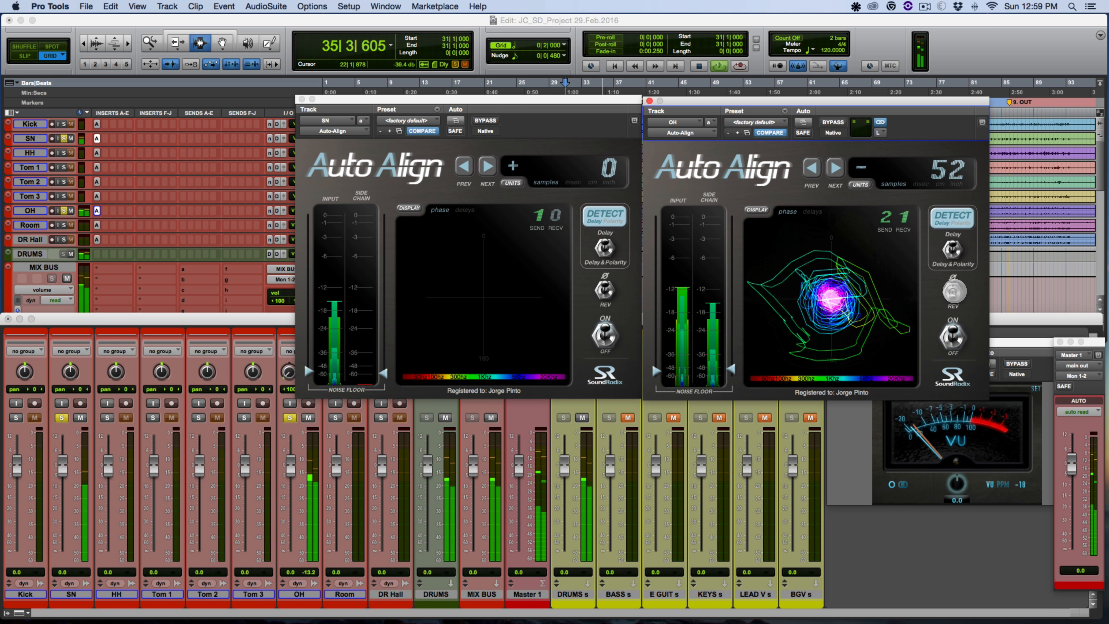
key(space)
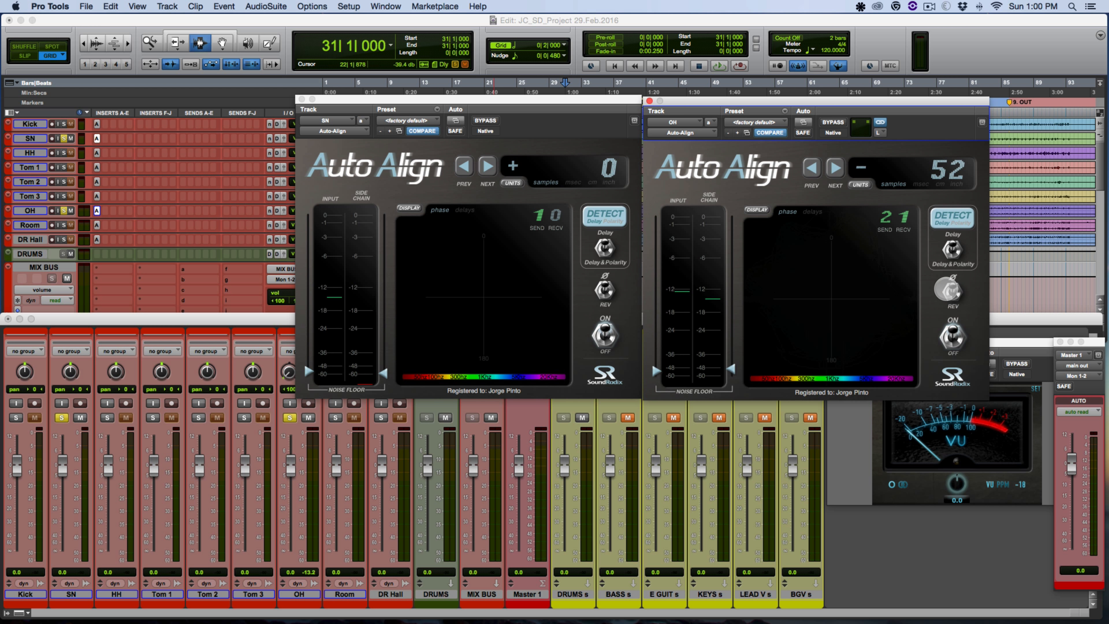
key(space)
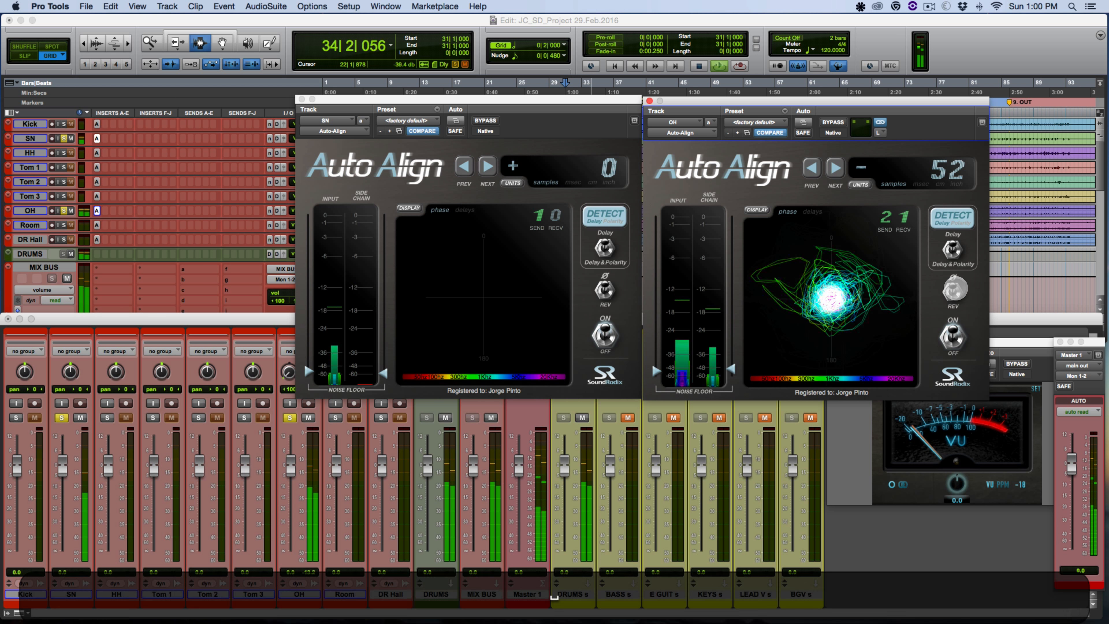
key(space)
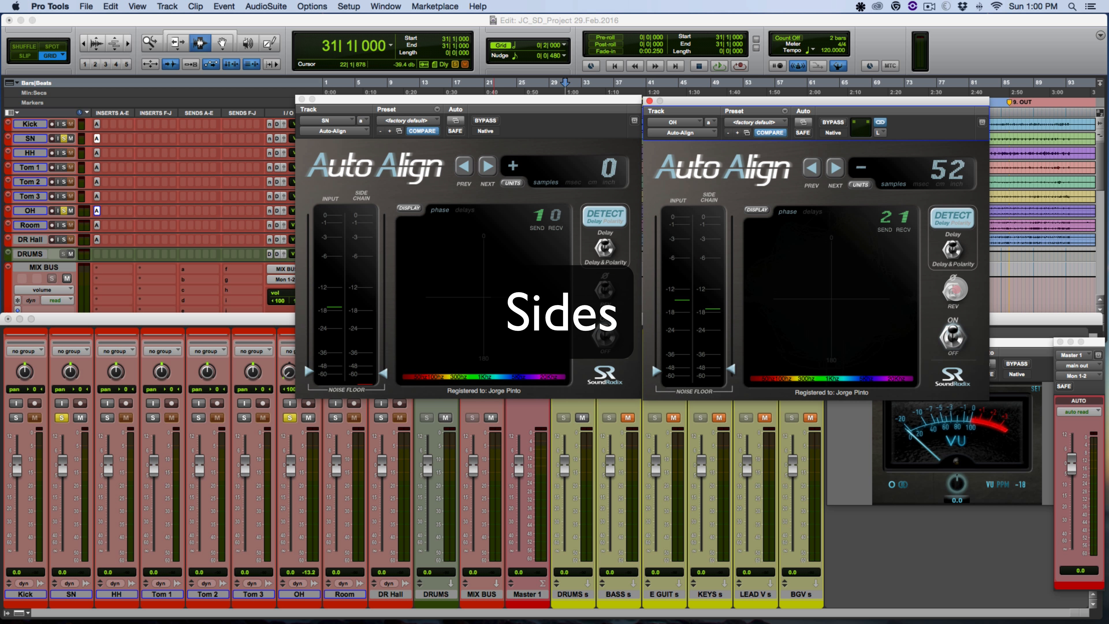
key(space)
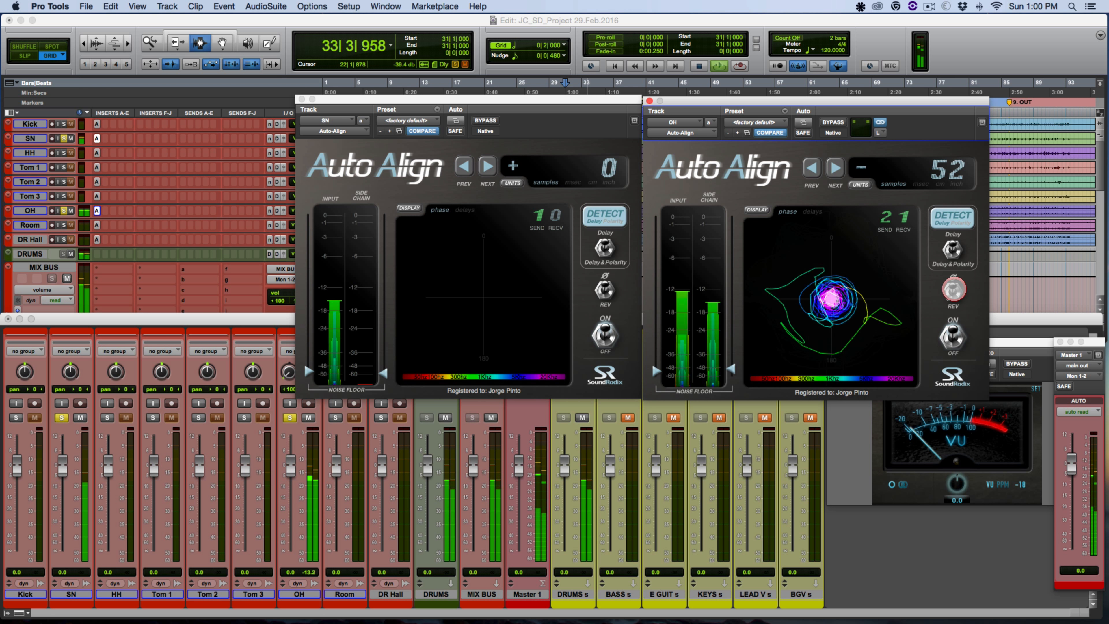
key(space)
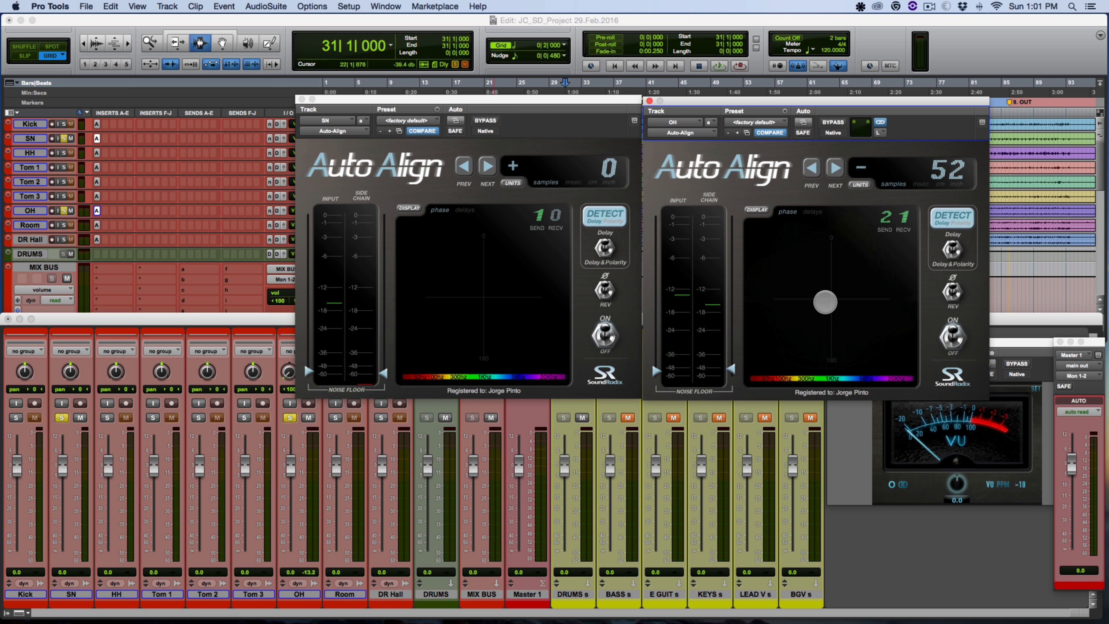
key(space)
key(space)
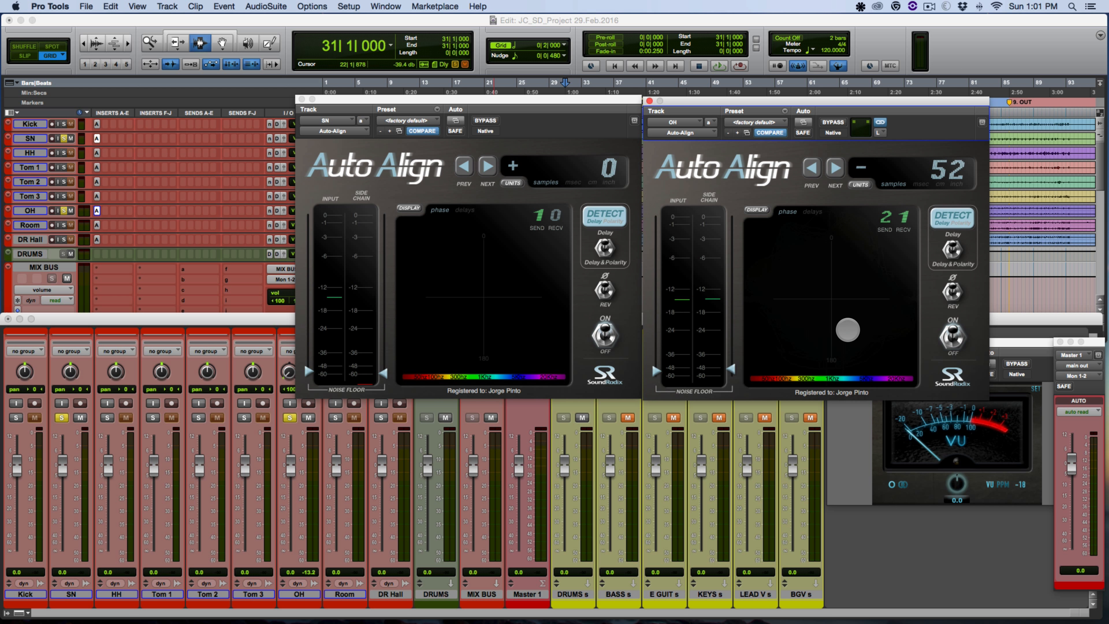
key(space)
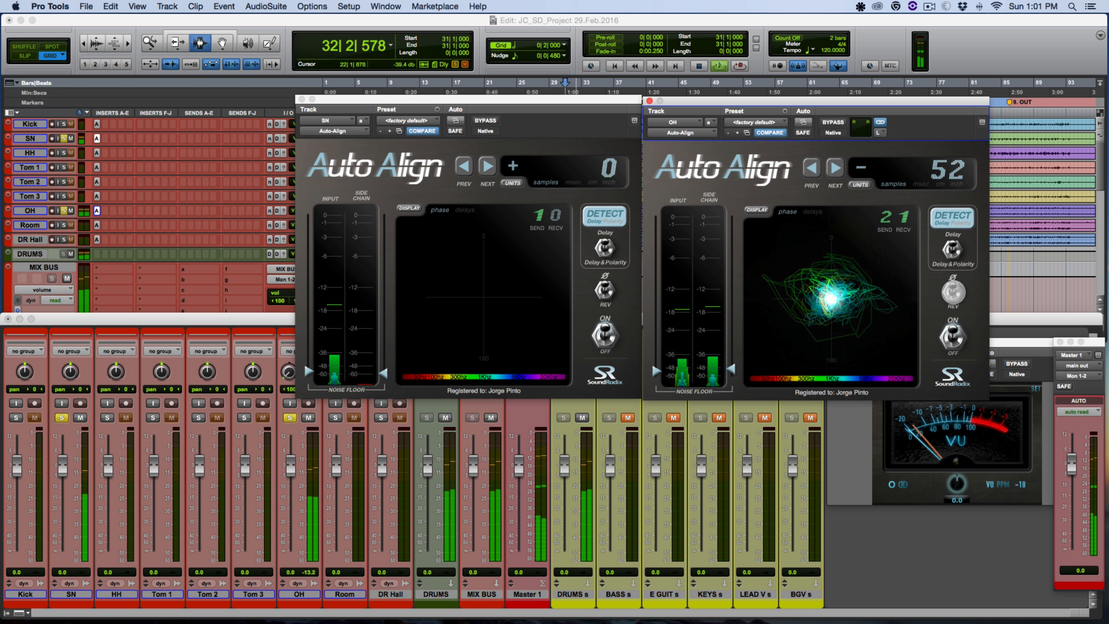
click(953, 292)
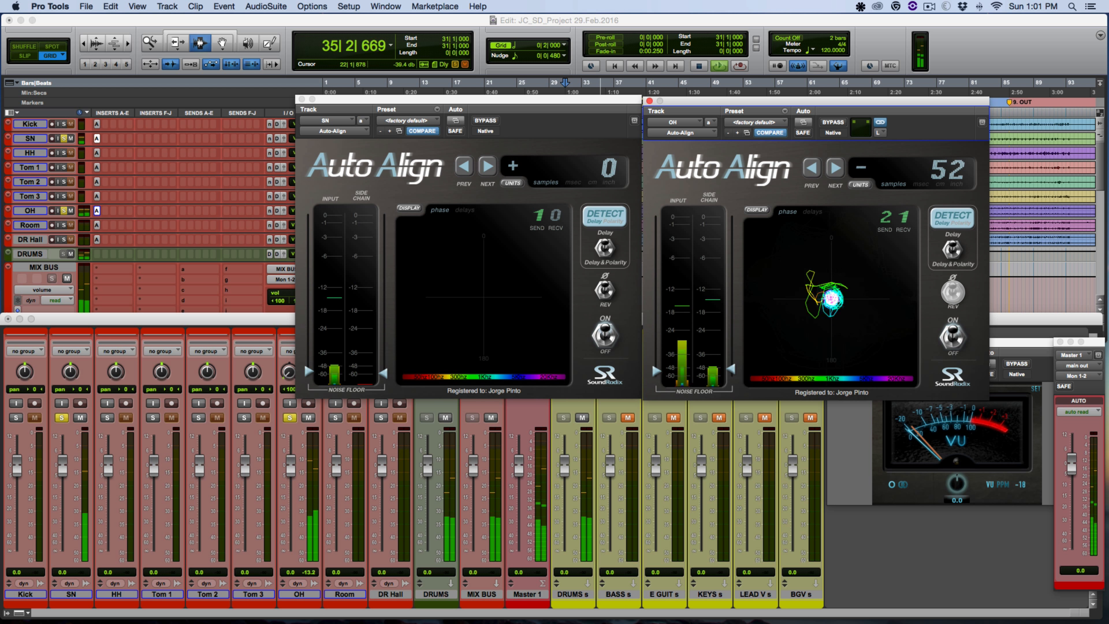
key(space)
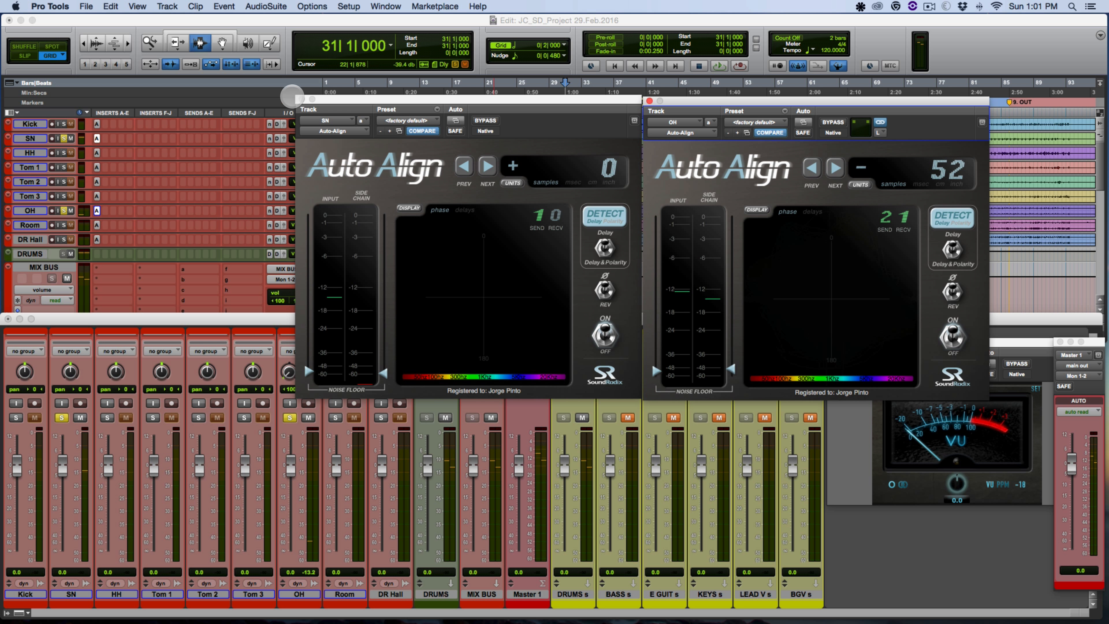
Step: Reposition the SN and OH Auto-Align windows side by side, clear of the tracks' I/O column, and target the SN window
click(299, 99)
drag(872, 103, 510, 90)
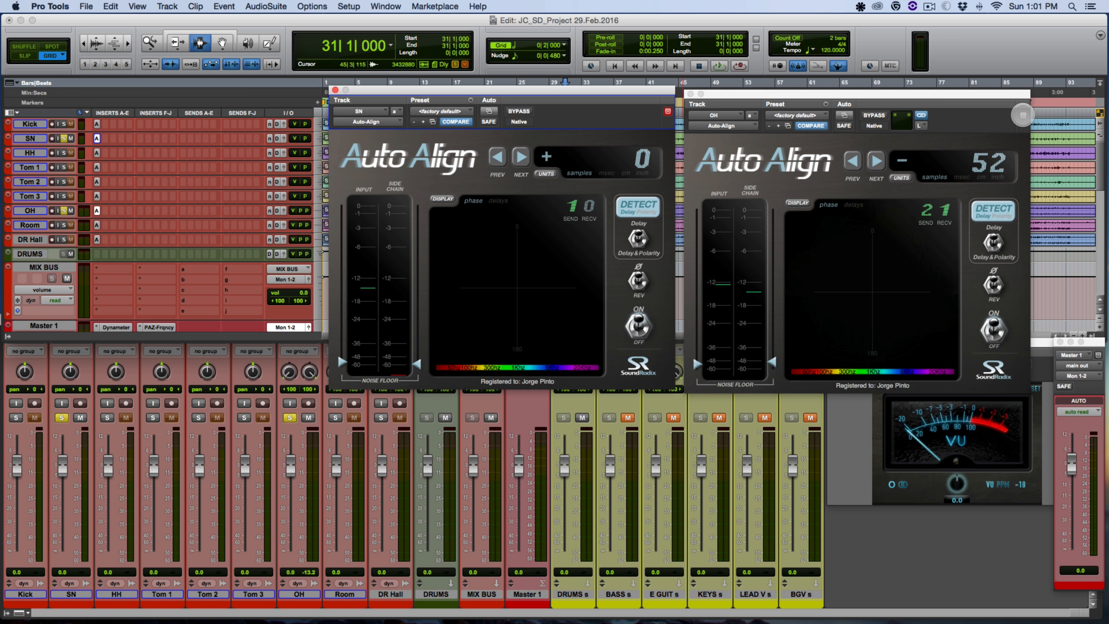
click(1022, 114)
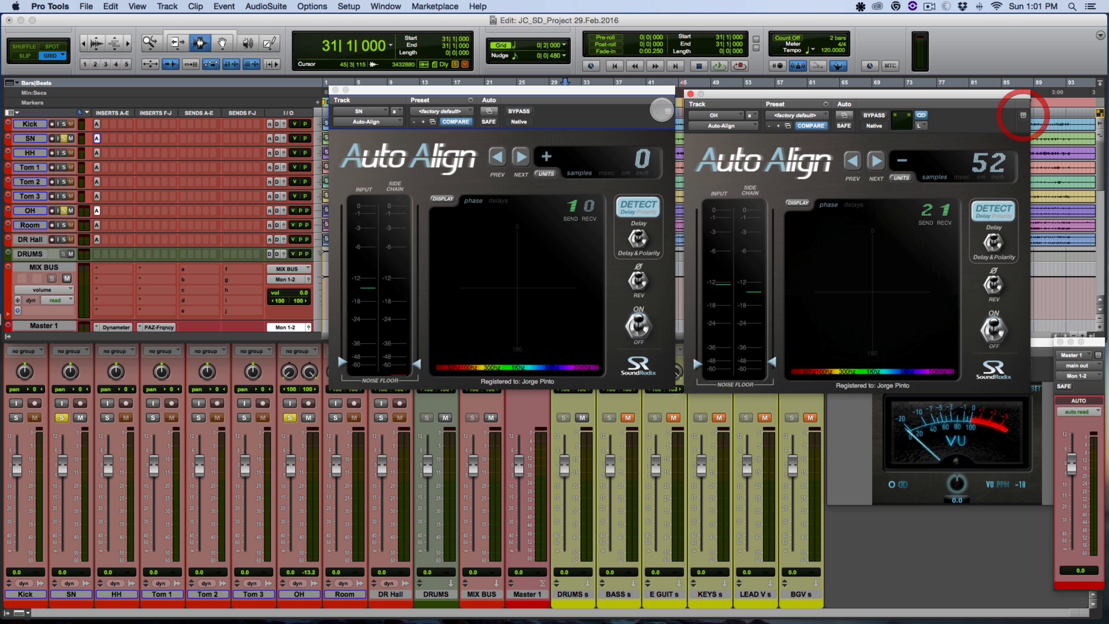
click(667, 111)
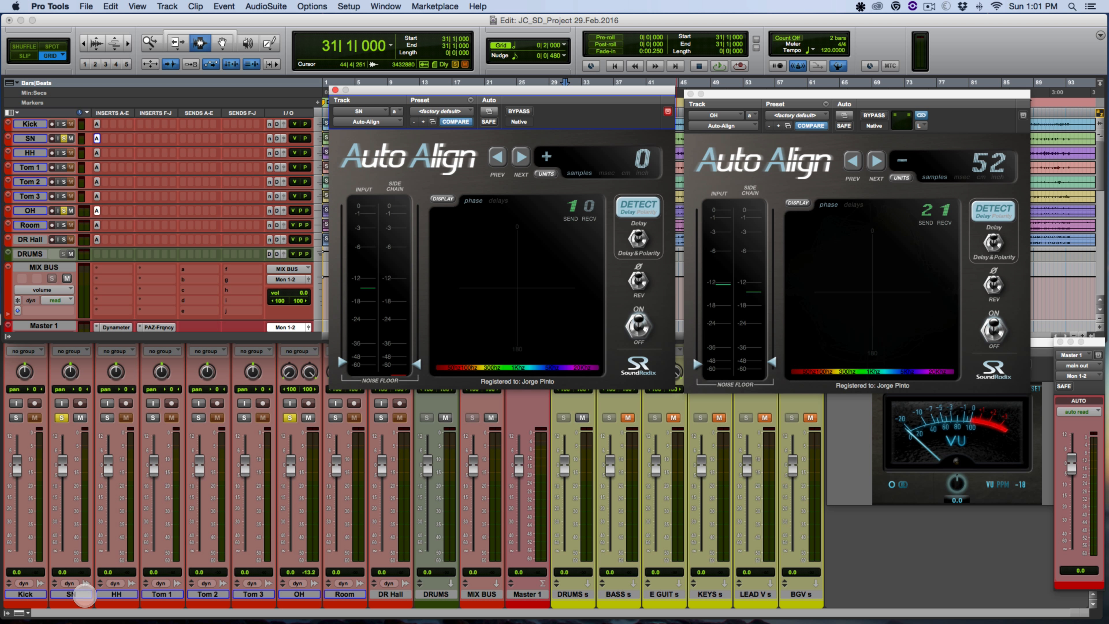
Step: Select the SN and OH tracks and, during playback, bypass and re-enable Auto-Align on both tracks together
click(80, 594)
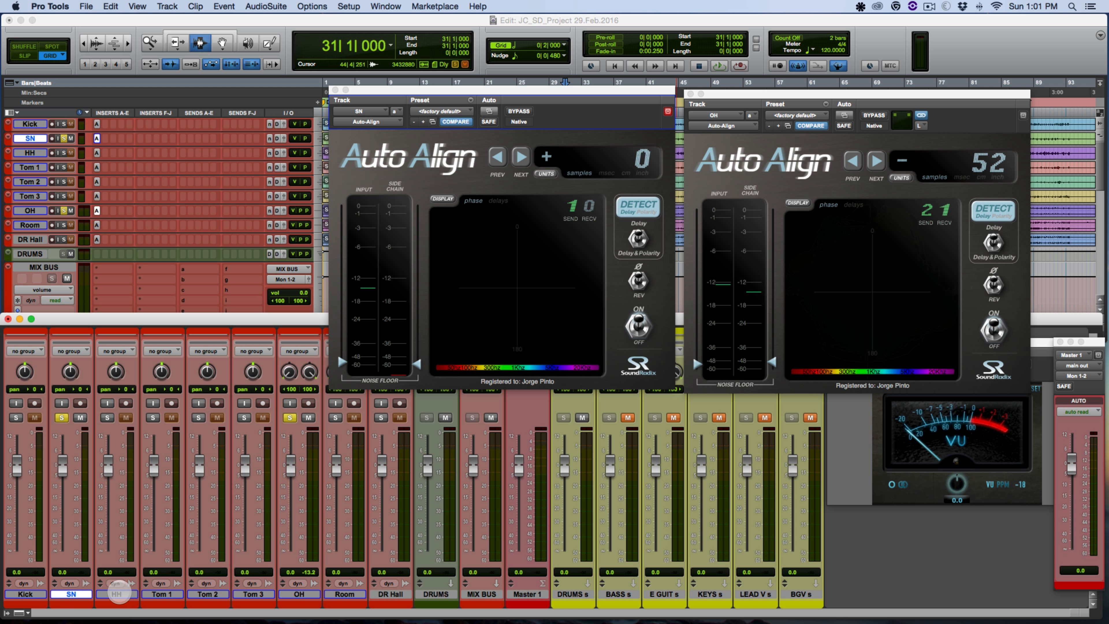
super+click(301, 594)
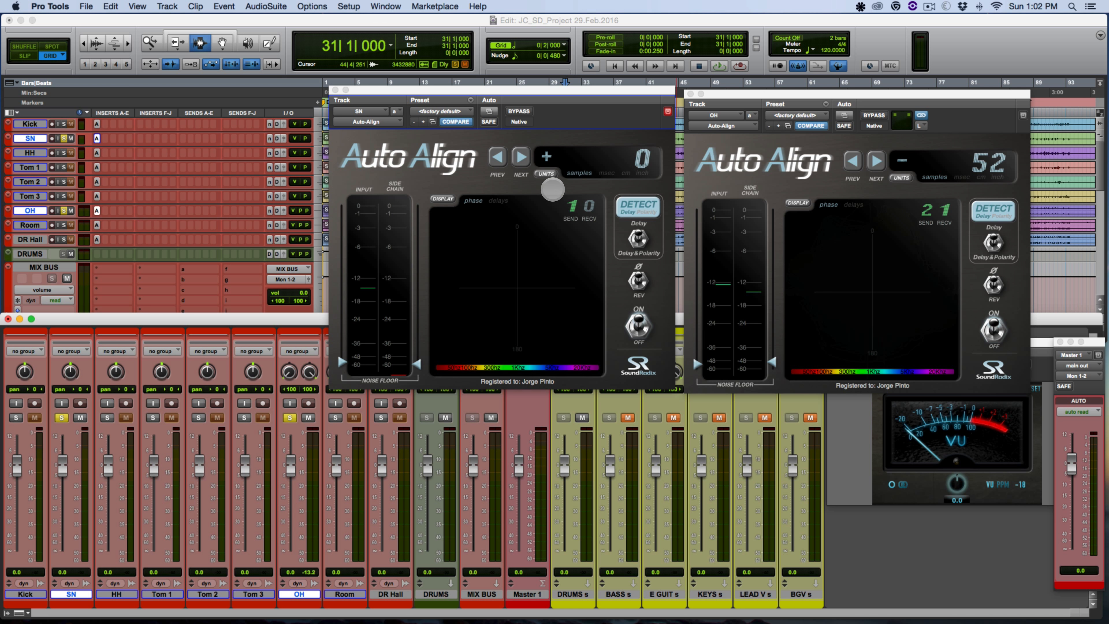
key(space)
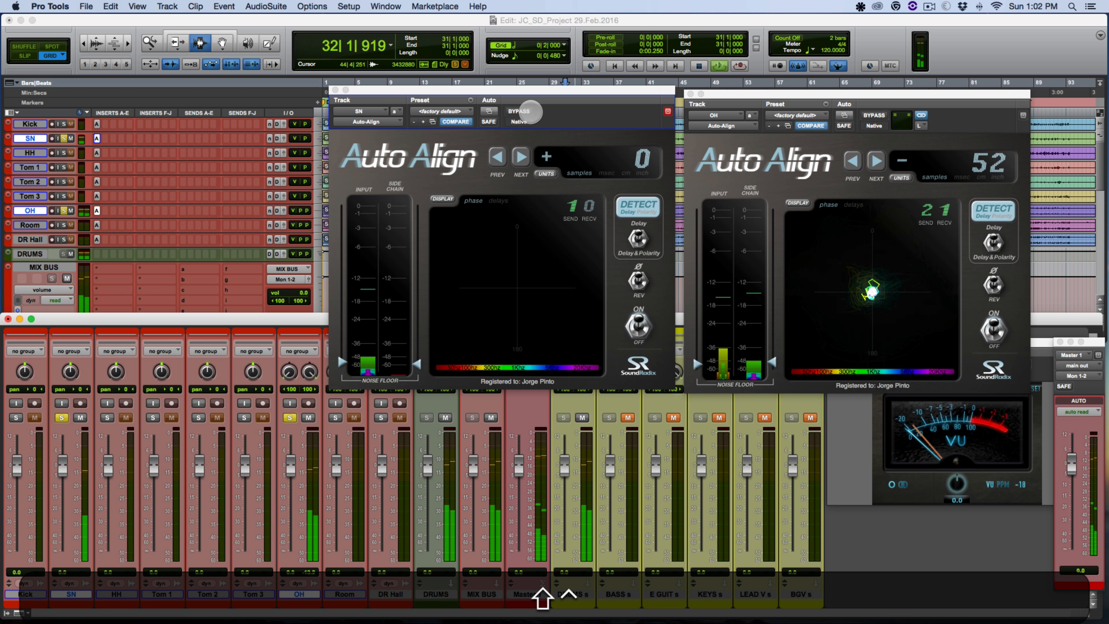
ctrl+shift+click(527, 112)
ctrl+shift+click(527, 111)
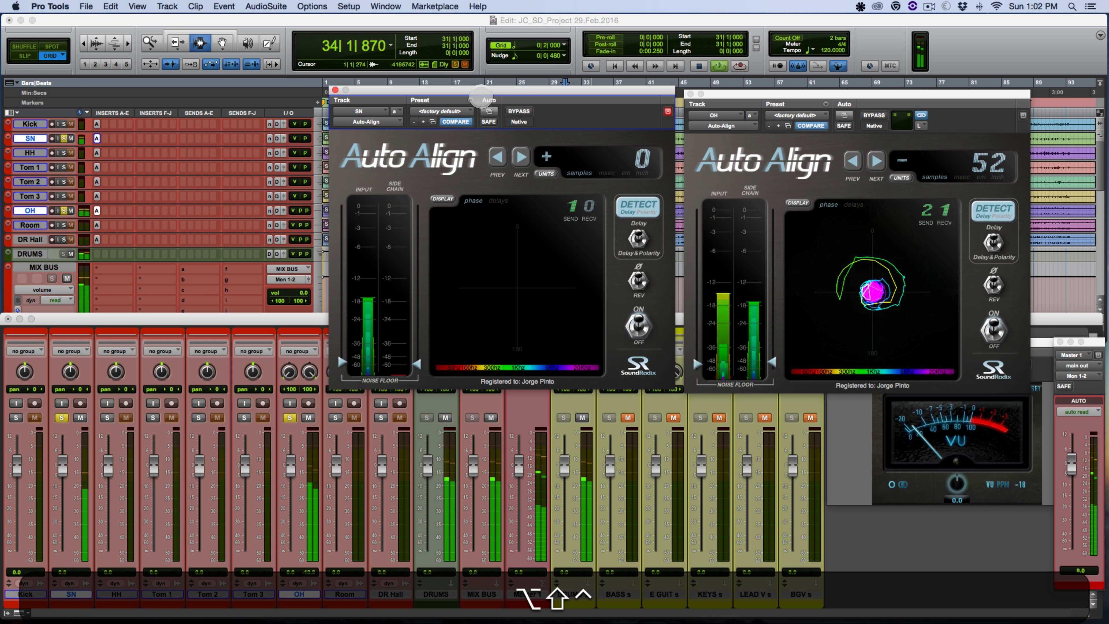
alt+shift+click(518, 112)
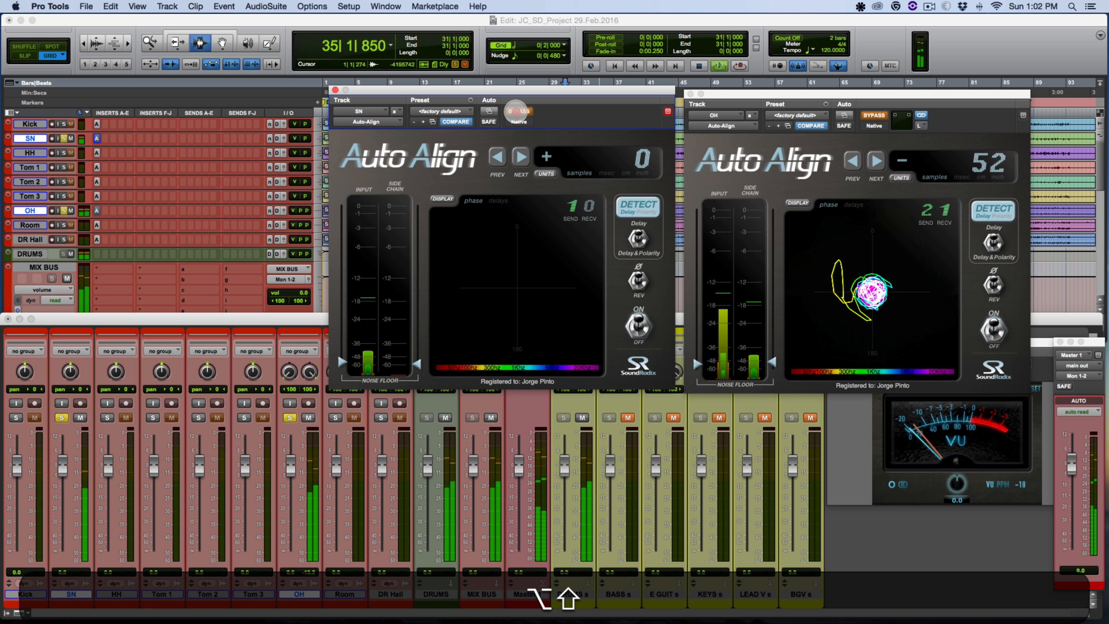
alt+shift+click(519, 112)
key(space)
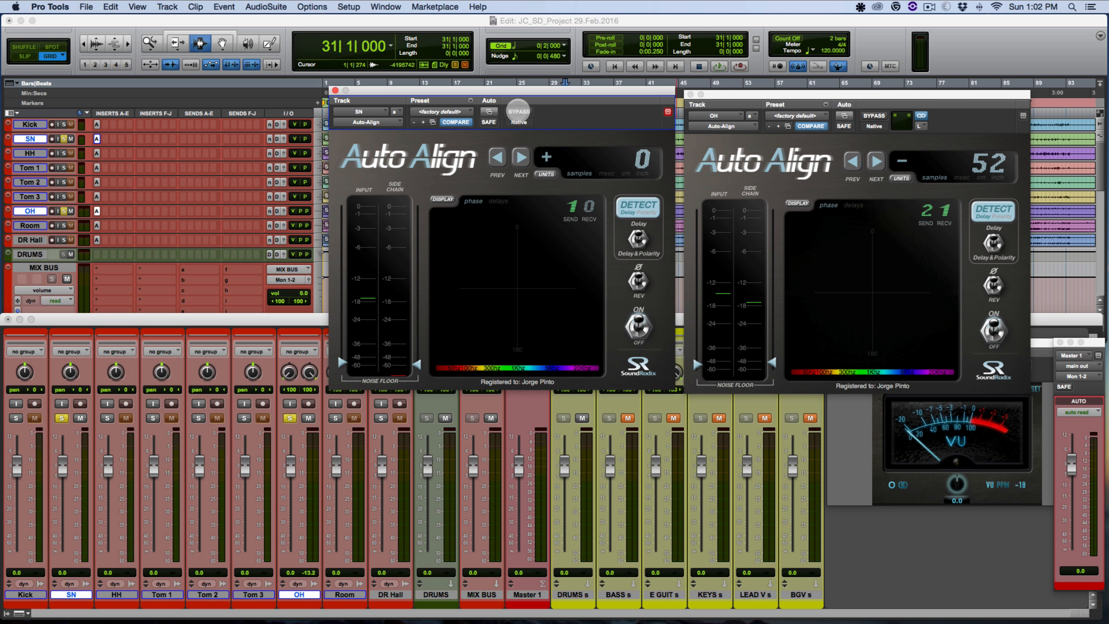
Step: Replay from bar 31 and repeatedly toggle the Auto-Align bypass on both selected tracks to compare the sound with and without alignment
key(space)
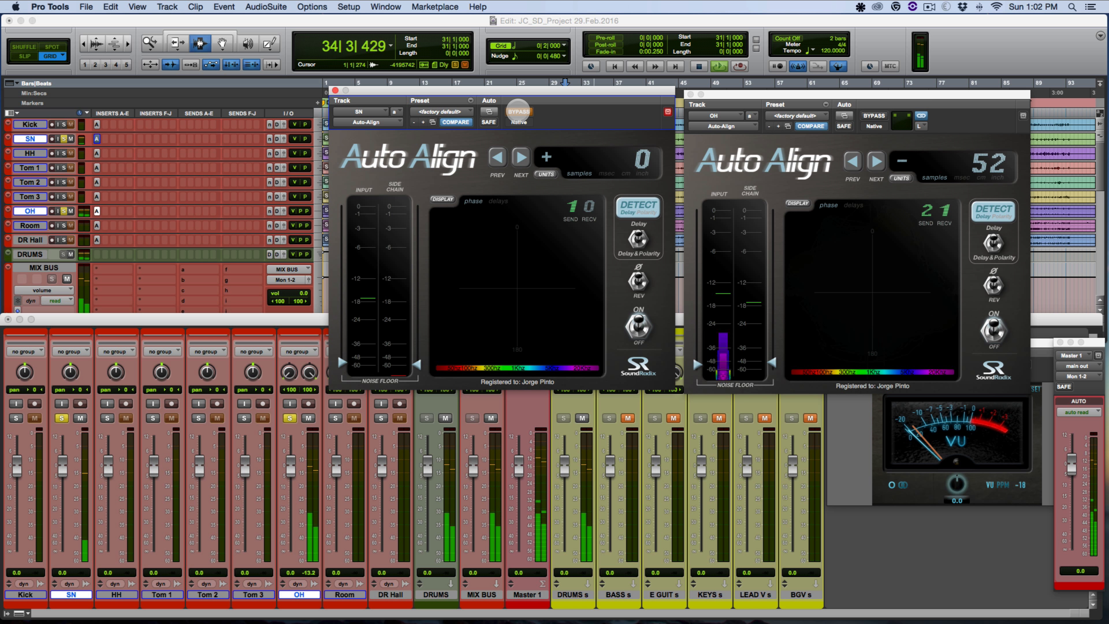
click(518, 112)
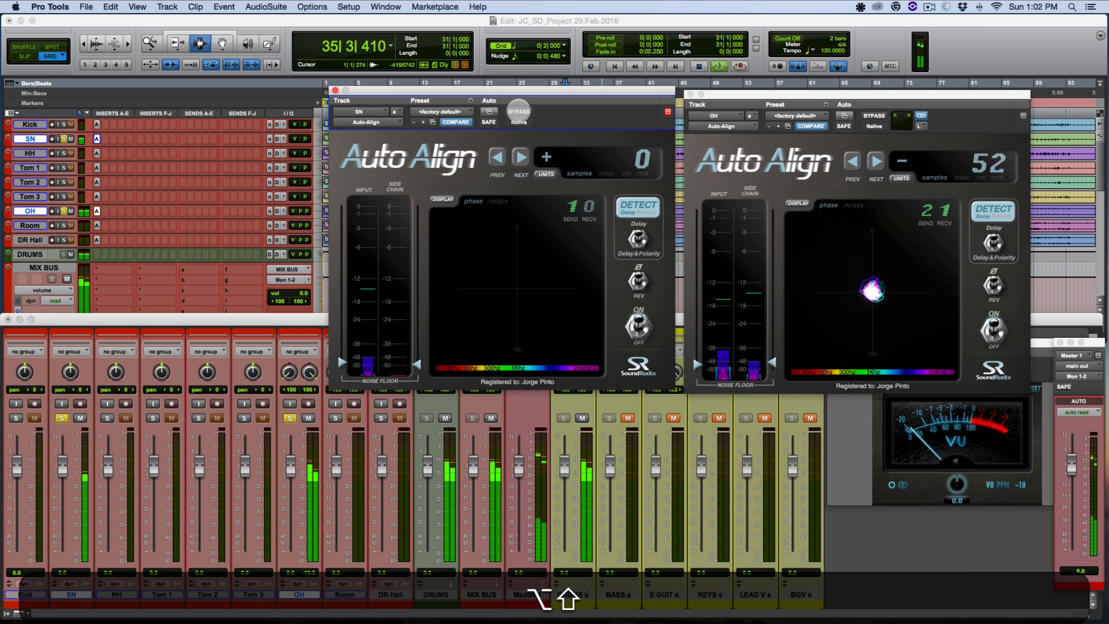
alt+shift+click(519, 111)
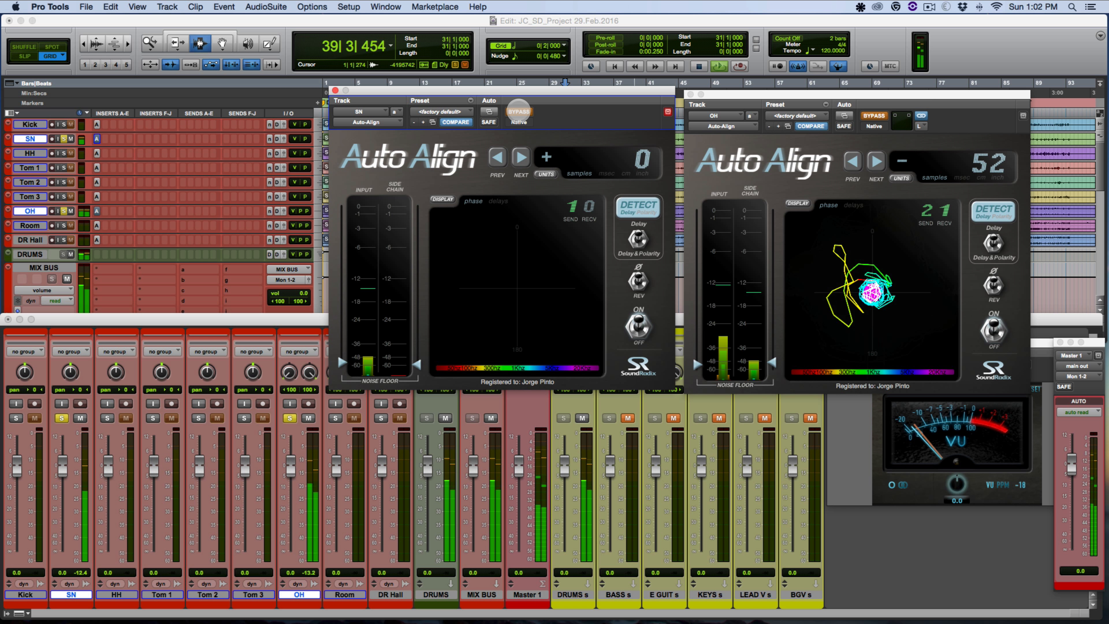
alt+shift+click(518, 111)
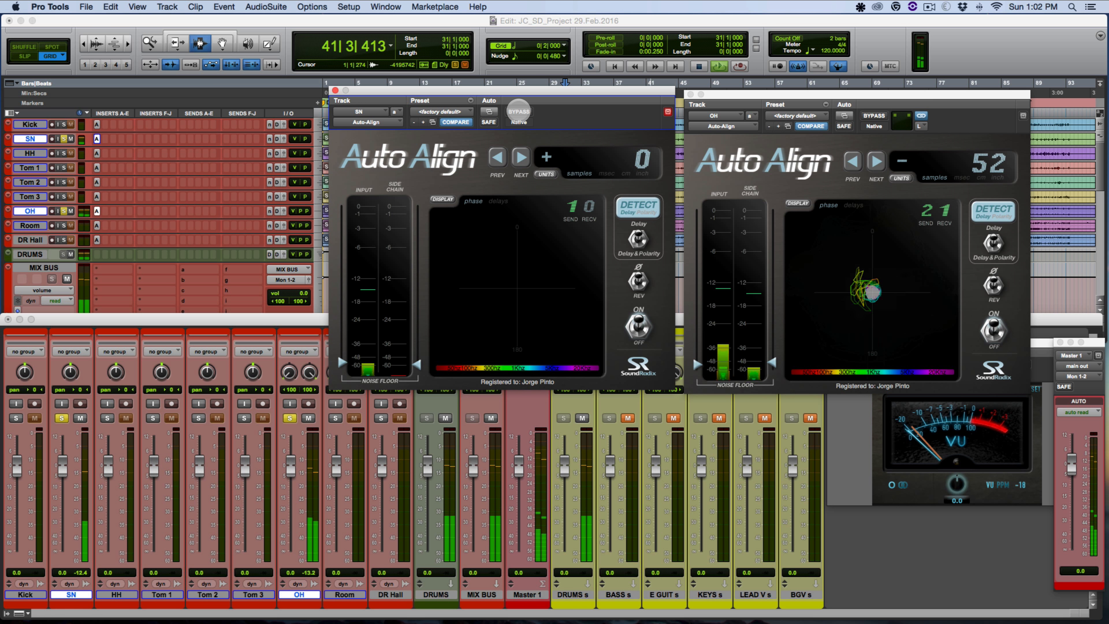
alt+shift+click(519, 112)
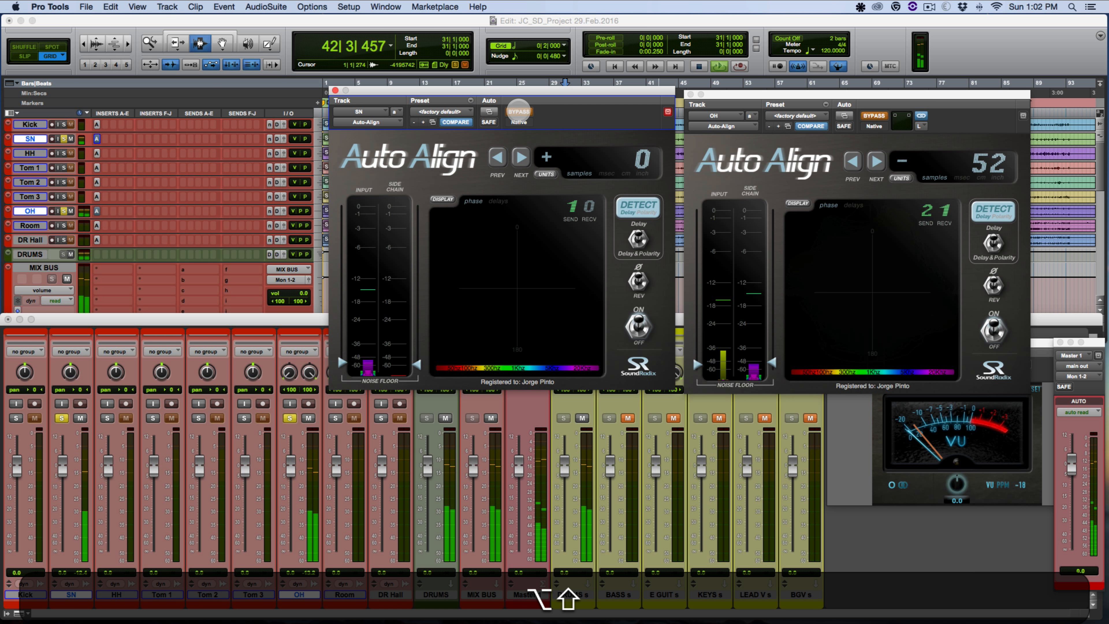
alt+shift+click(519, 111)
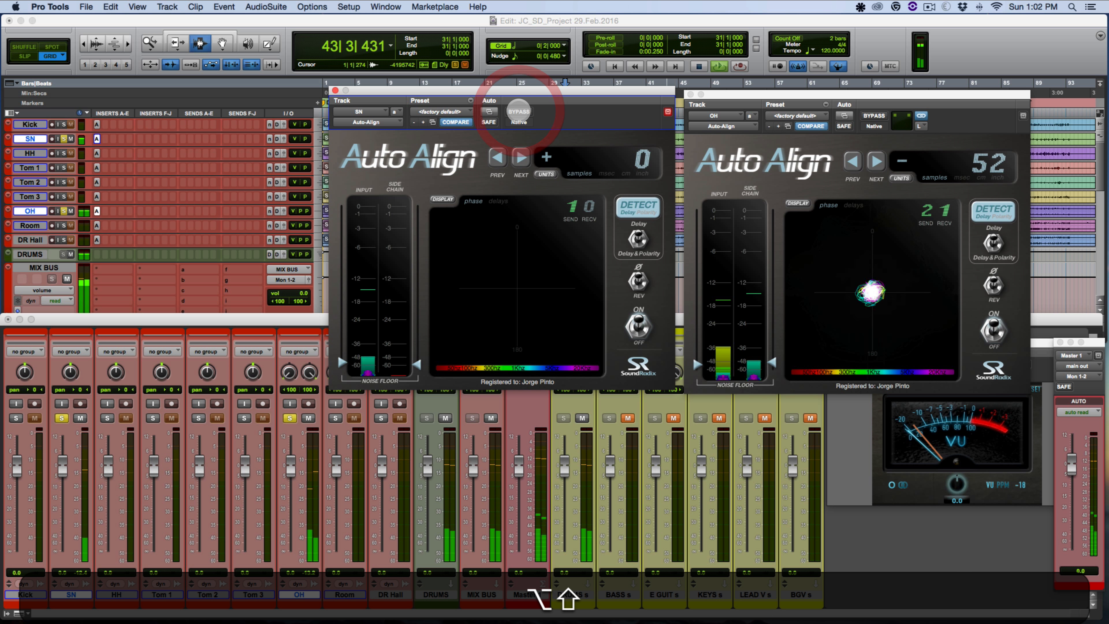
key(space)
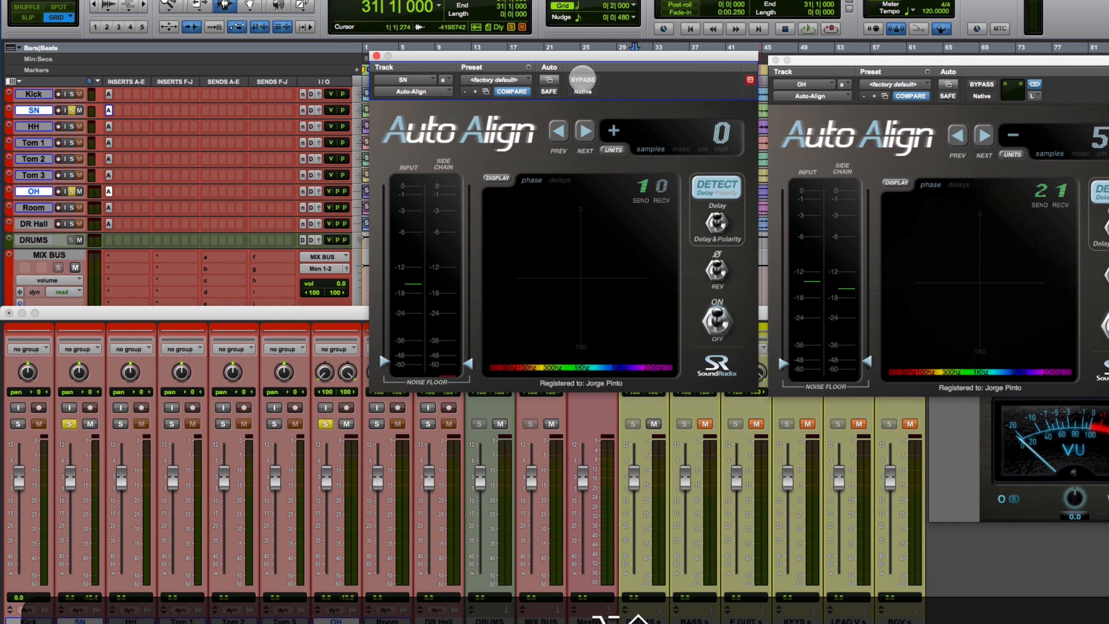
Step: Keep toggling the Auto-Align bypass on SN and OH together during playback to compare both sounds, and stop with the plug-in active
click(582, 80)
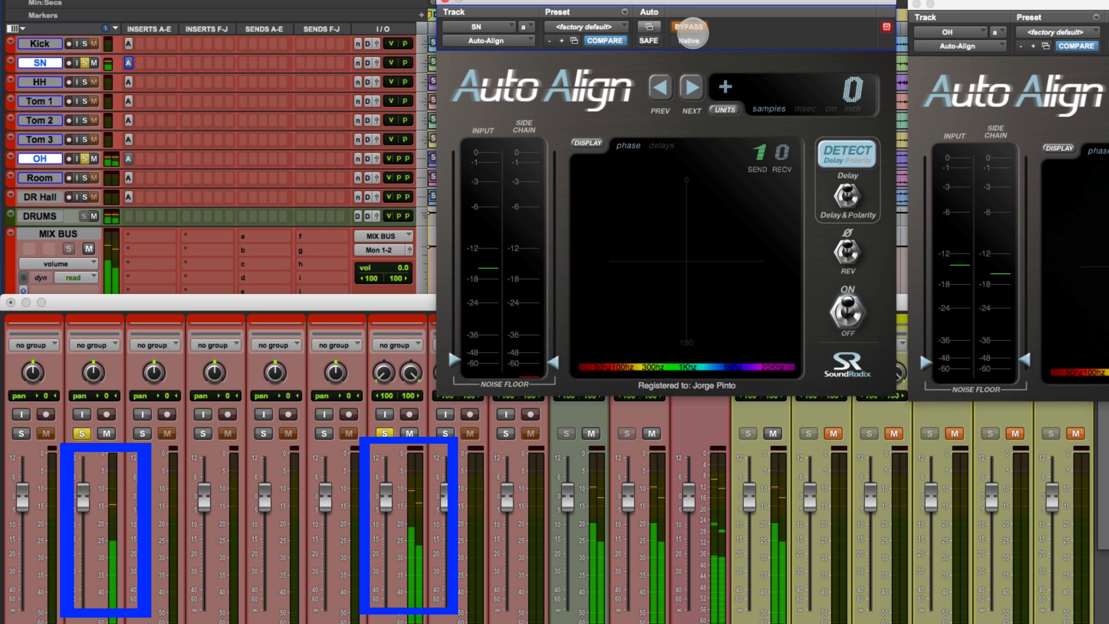
click(689, 27)
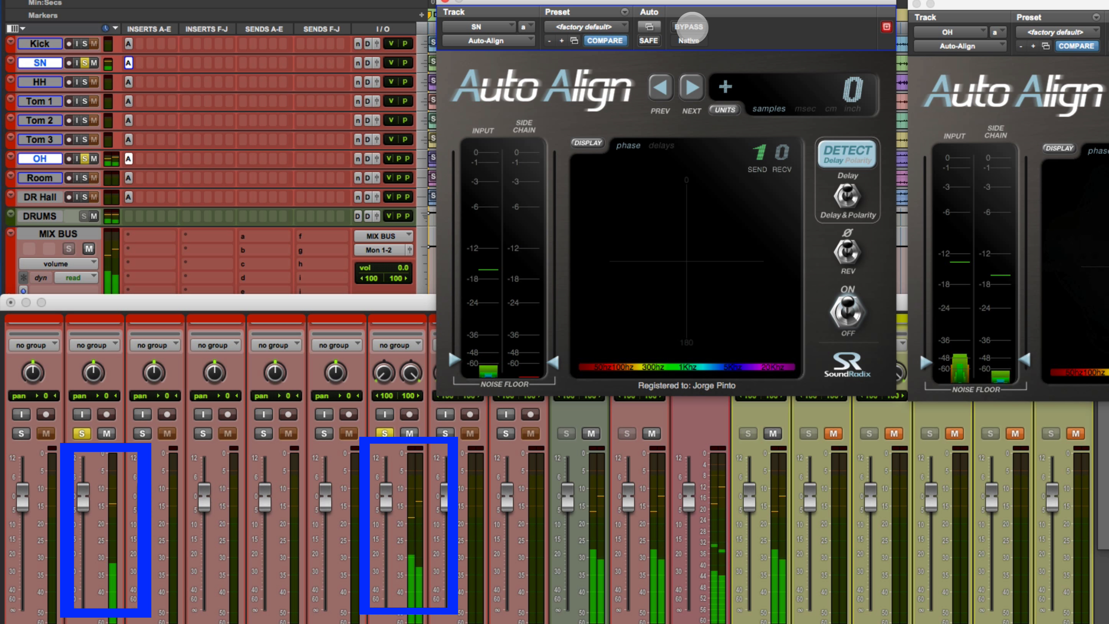
click(690, 27)
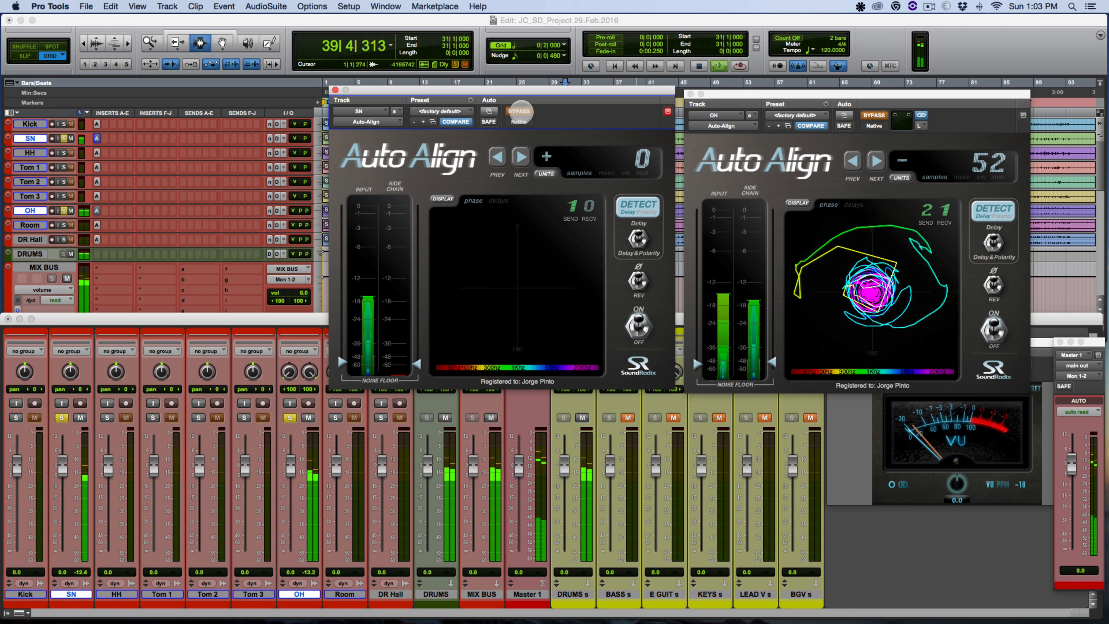
alt+shift+click(518, 111)
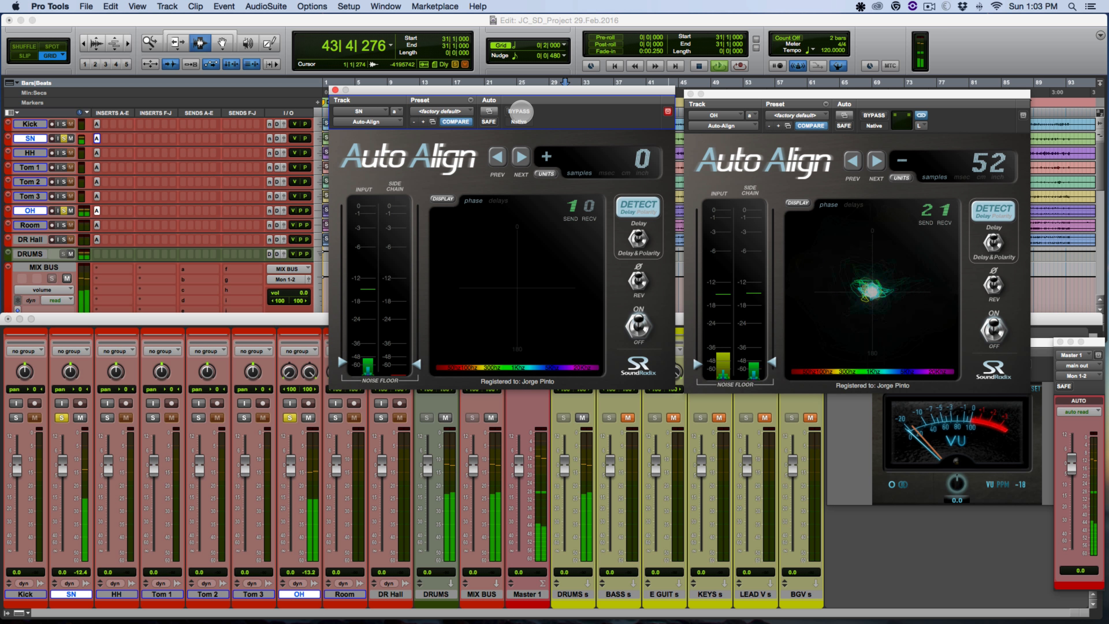
alt+shift+click(518, 111)
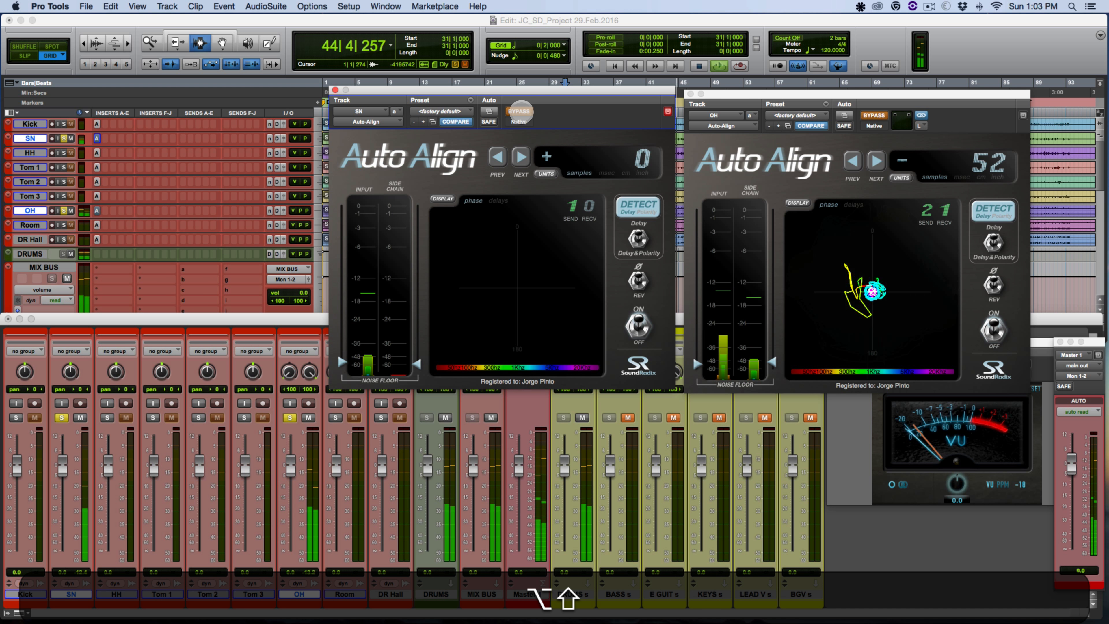
alt+shift+click(518, 111)
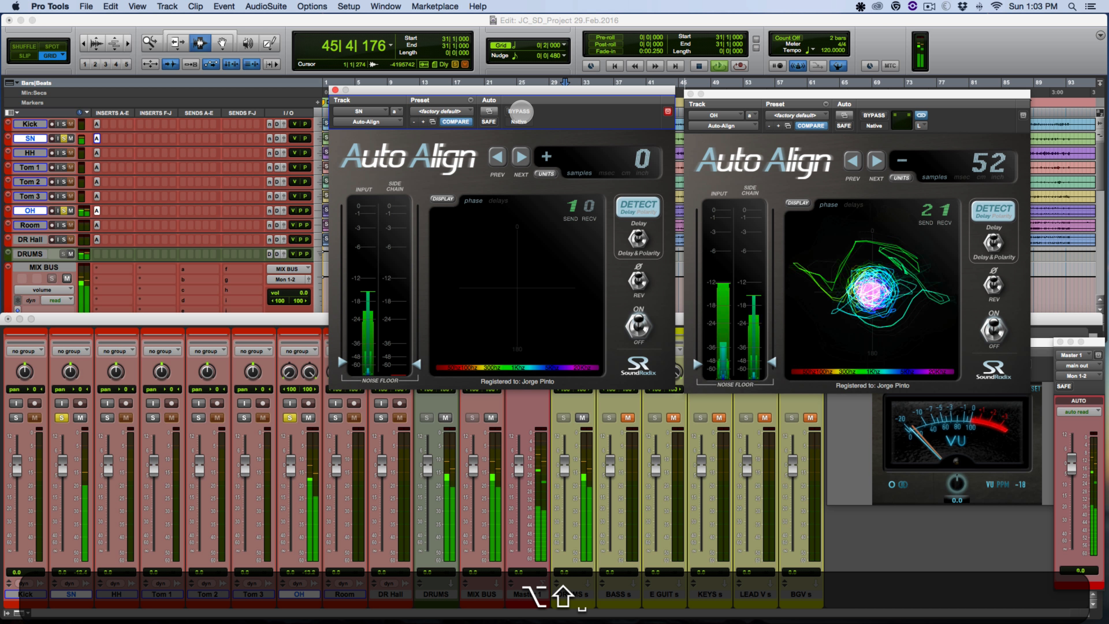
key(space)
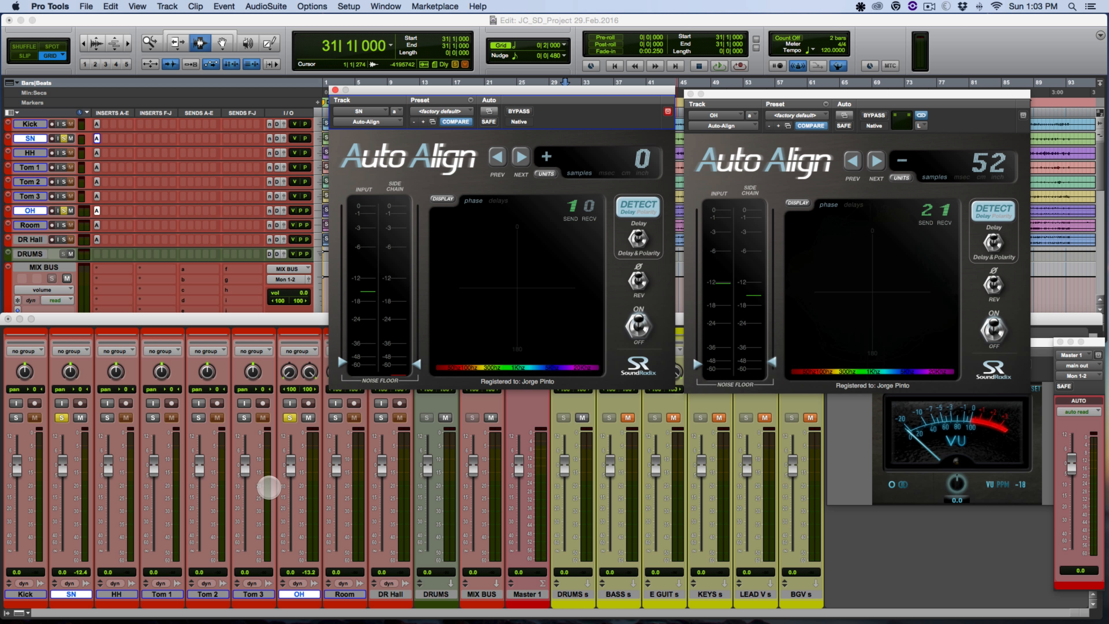
Step: Play once more from bar 31, bypass and re-enable Auto-Align on SN and OH together, and stop
key(space)
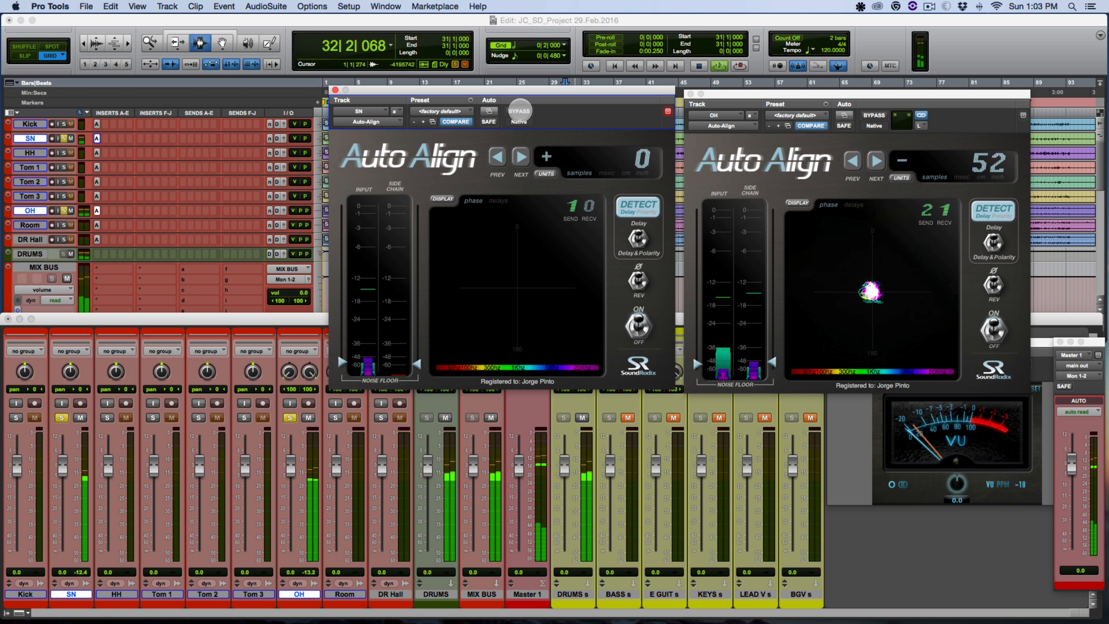
ctrl+alt+shift+click(520, 111)
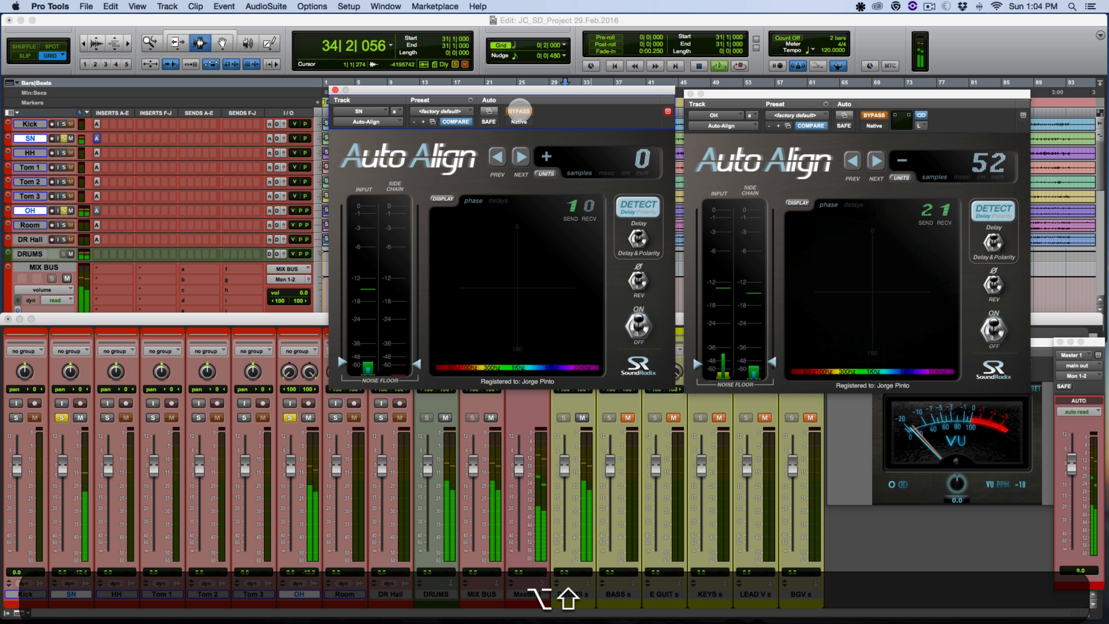
alt+shift+click(519, 111)
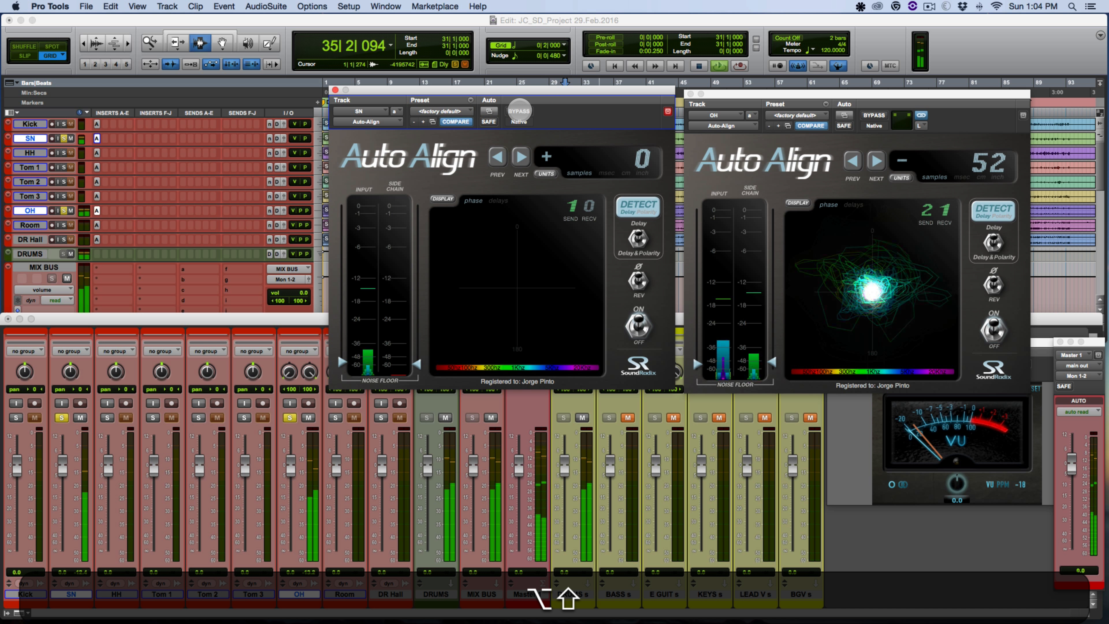
key(space)
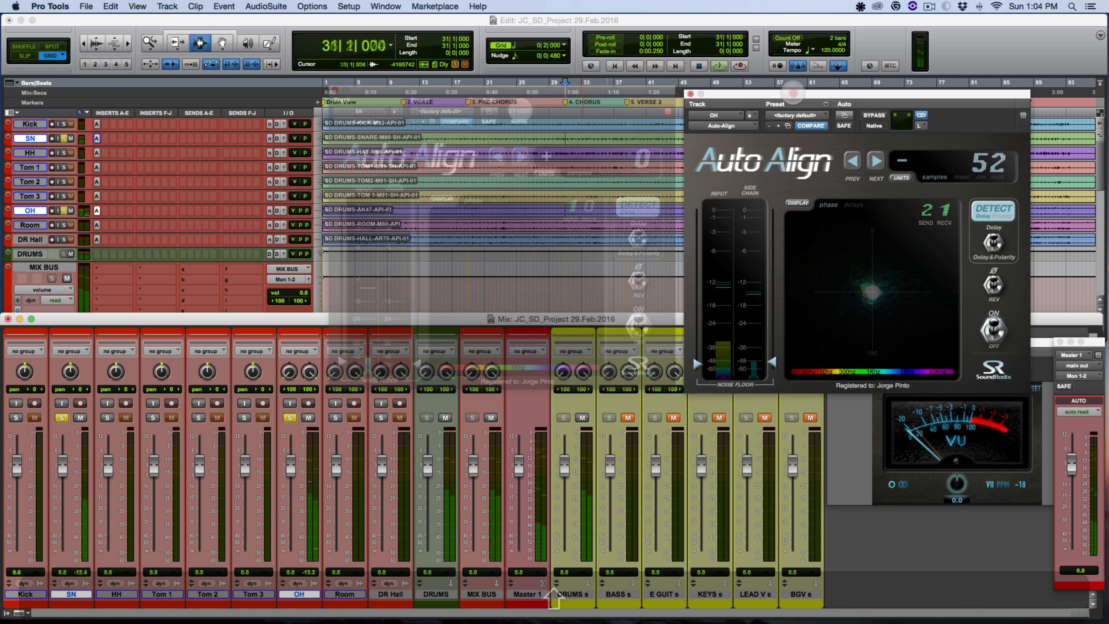
Step: Replace SN with Kick in the solo and track selection alongside OH, and place the OH and Kick Auto-Align windows side by side
drag(764, 94, 489, 86)
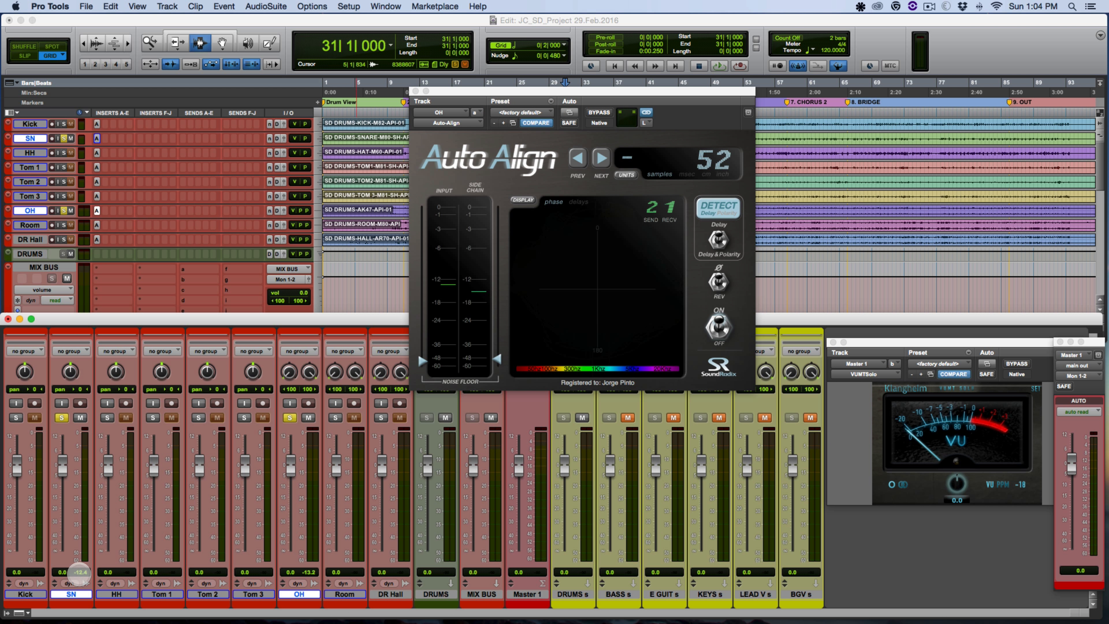
alt+click(71, 593)
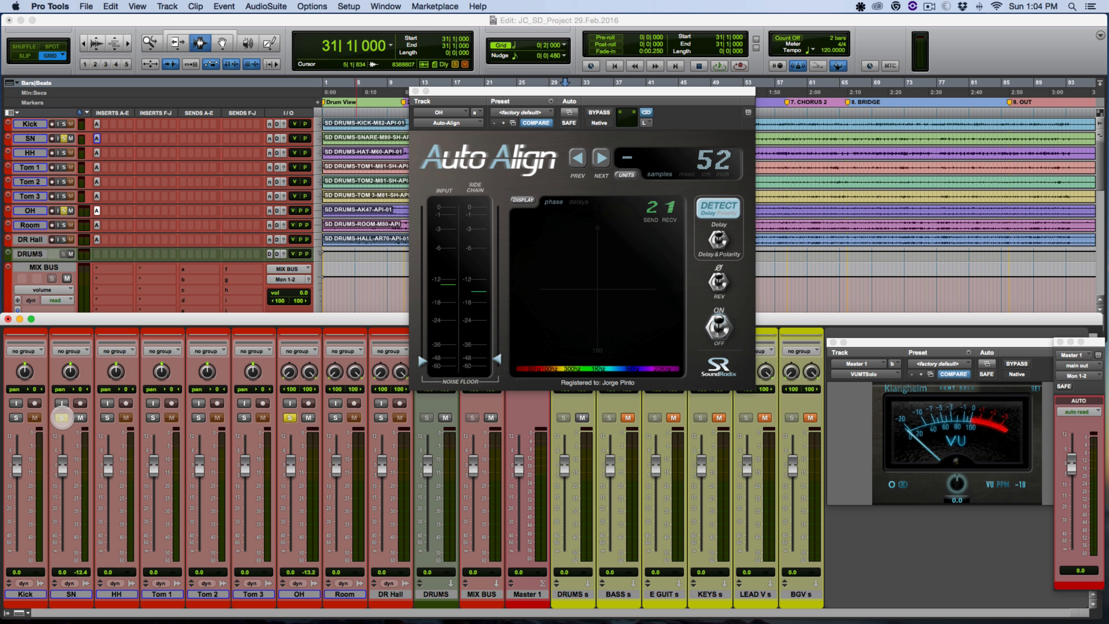
click(62, 418)
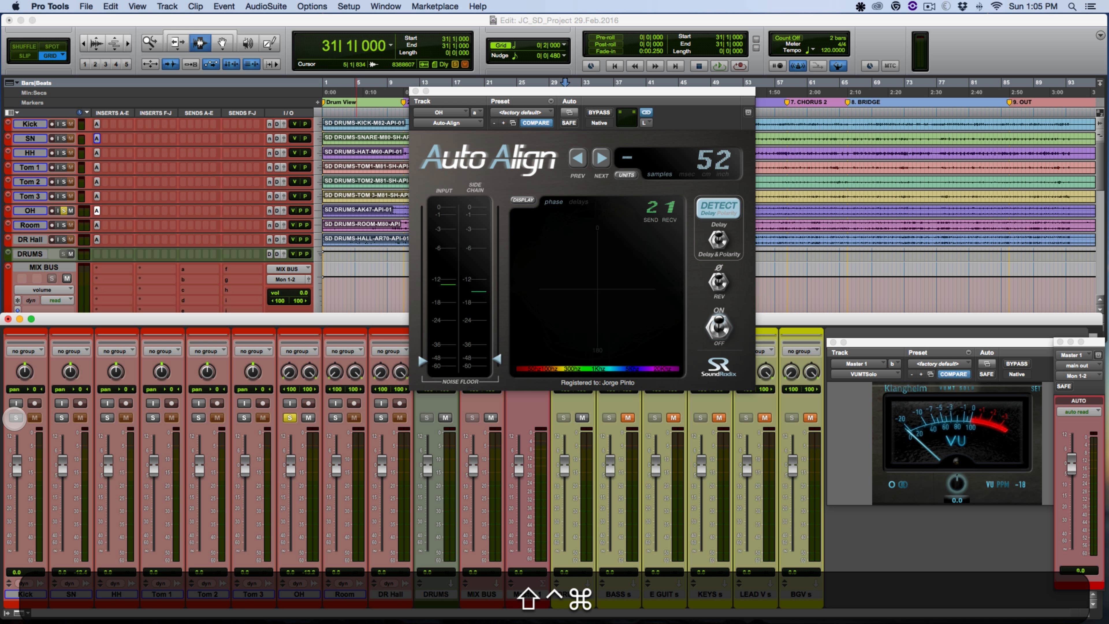
ctrl+shift+click(15, 418)
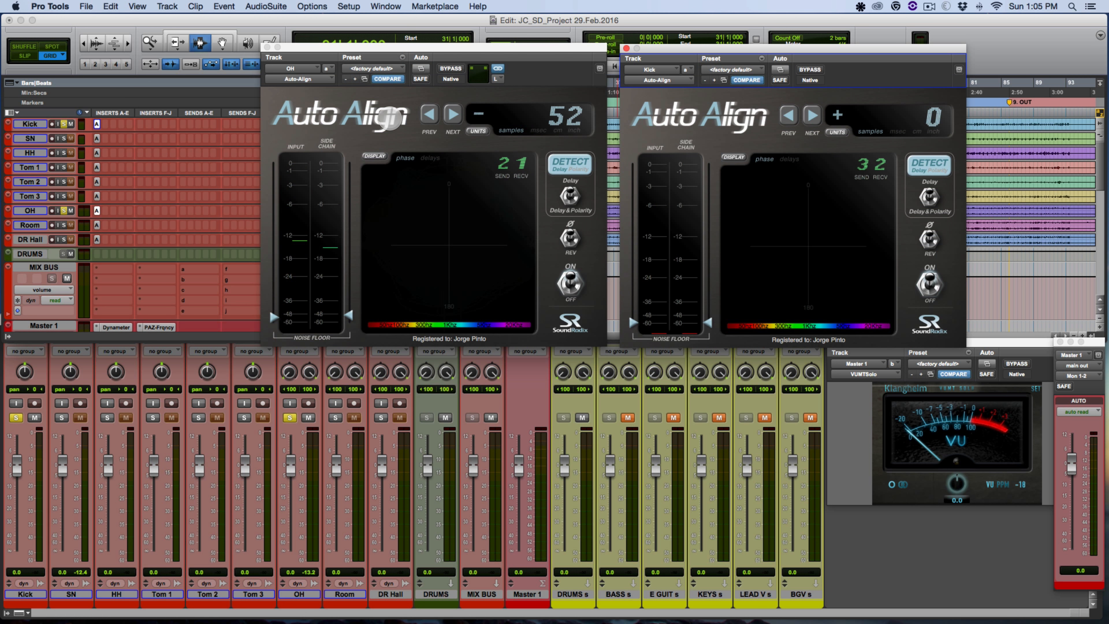
click(18, 594)
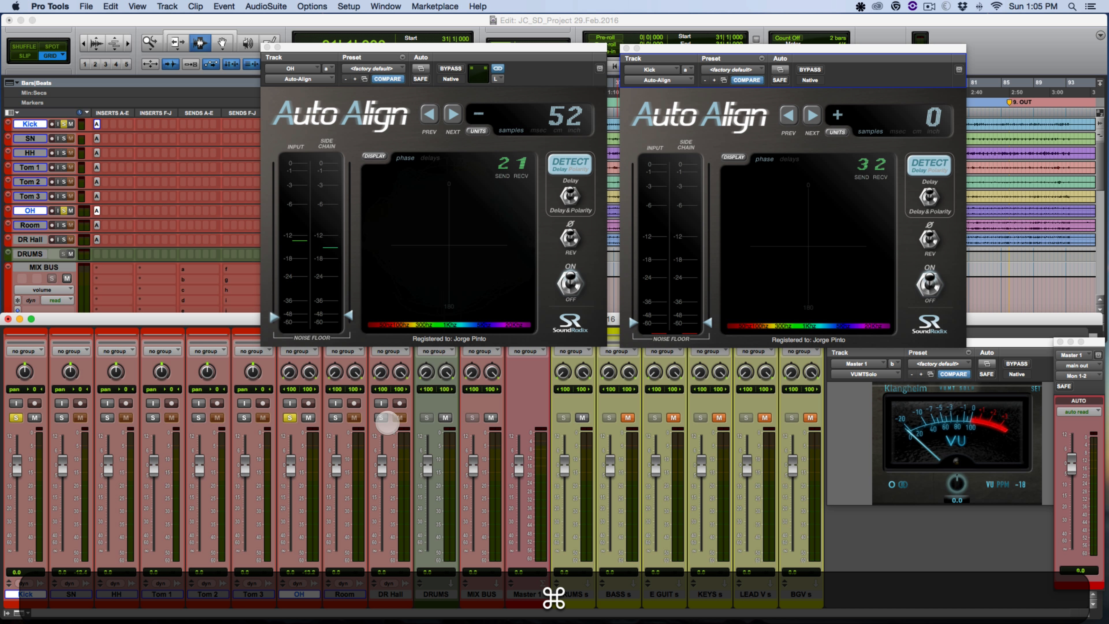
Step: Toggle the Auto-Align bypass on Kick and OH together, listen to the bypassed sound, and stop playback
alt+shift+click(449, 68)
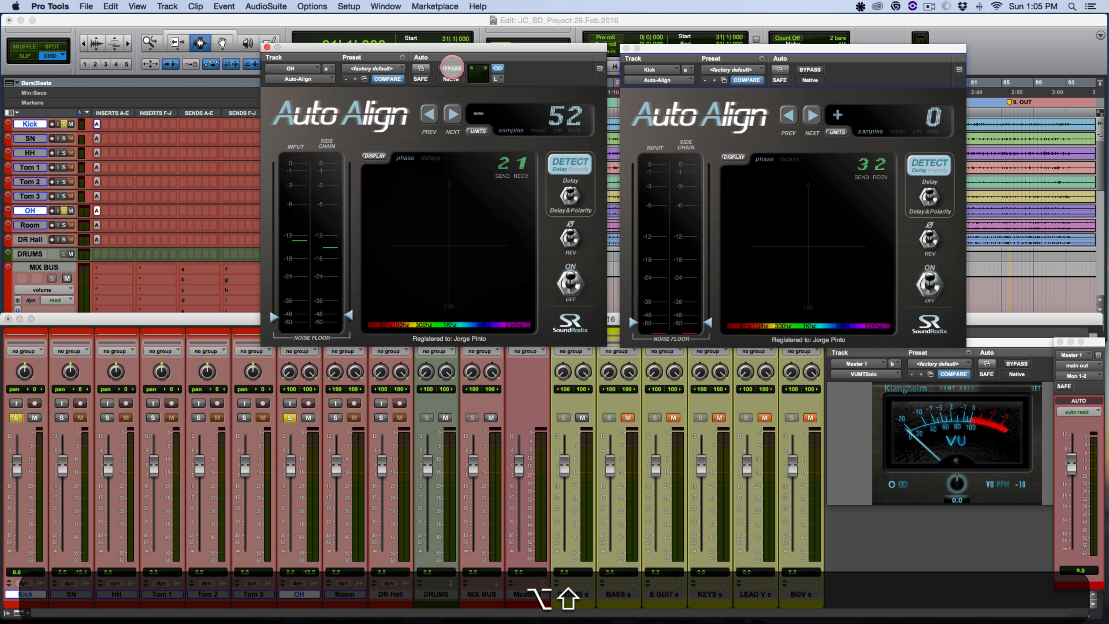
alt+shift+click(451, 69)
alt+shift+click(452, 69)
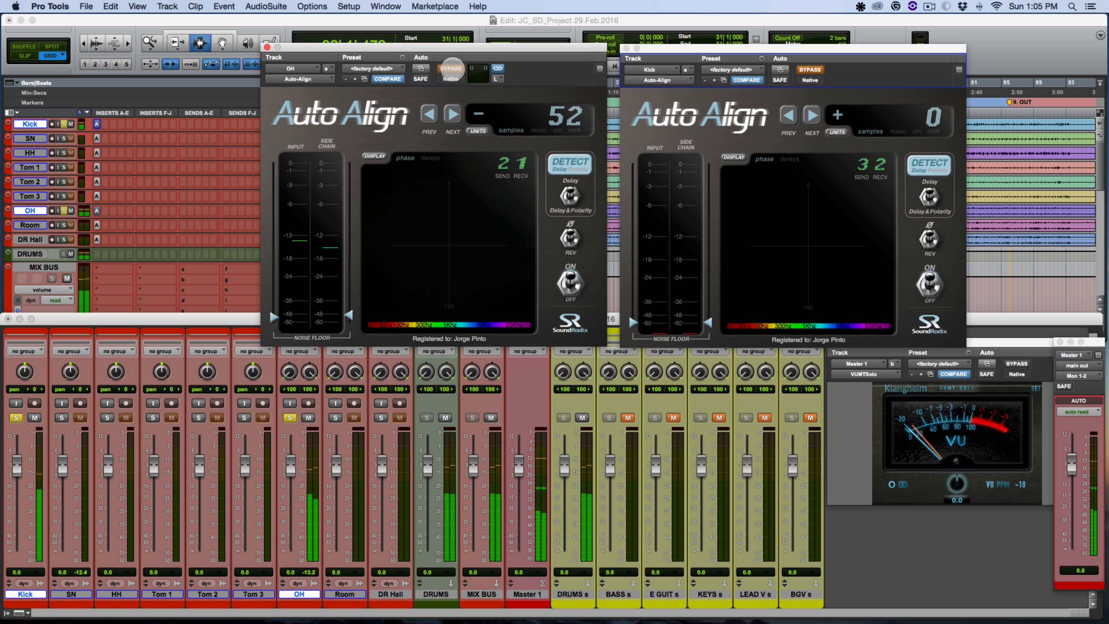
key(space)
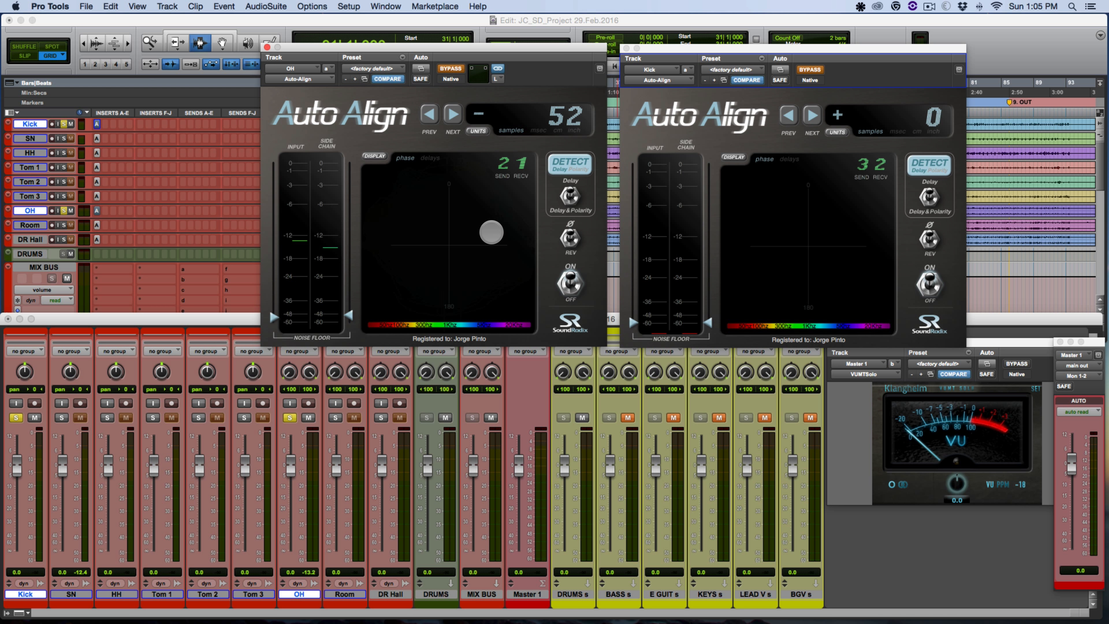
Step: Turn off the Auto-Align bypass on OH and Kick during playback, detect the Kick's delay against OH, and stop
click(570, 196)
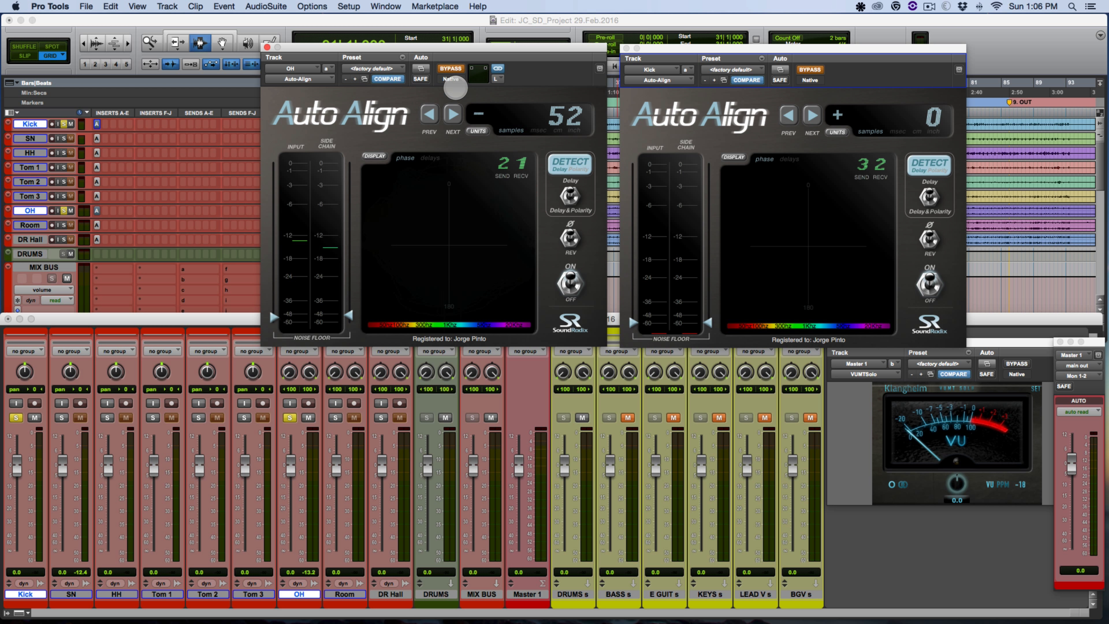
key(space)
click(451, 69)
click(809, 70)
click(929, 165)
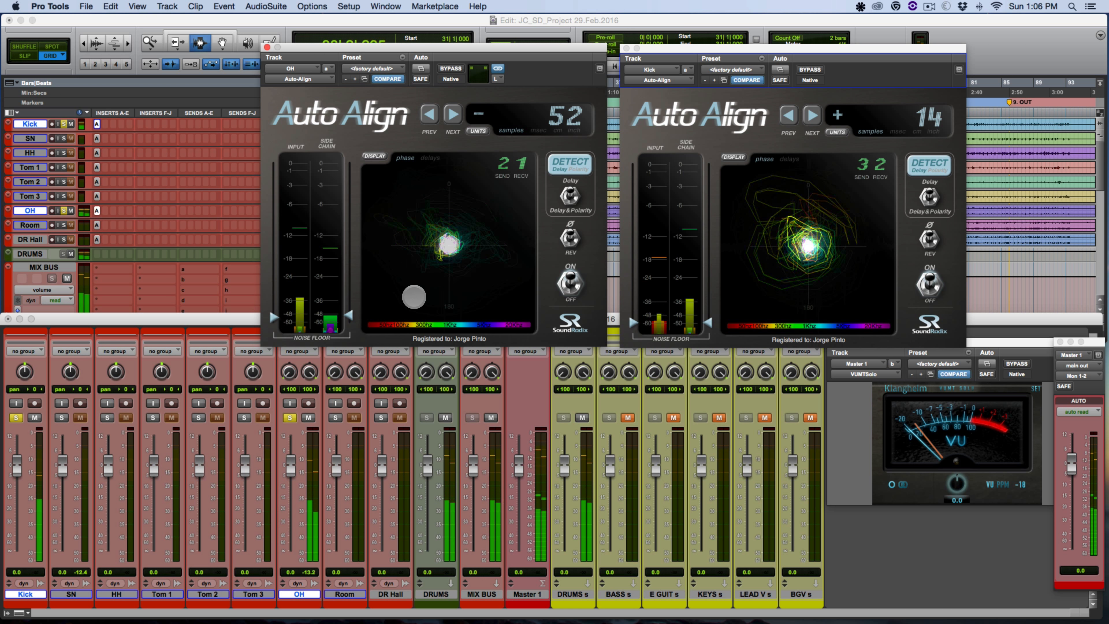
key(space)
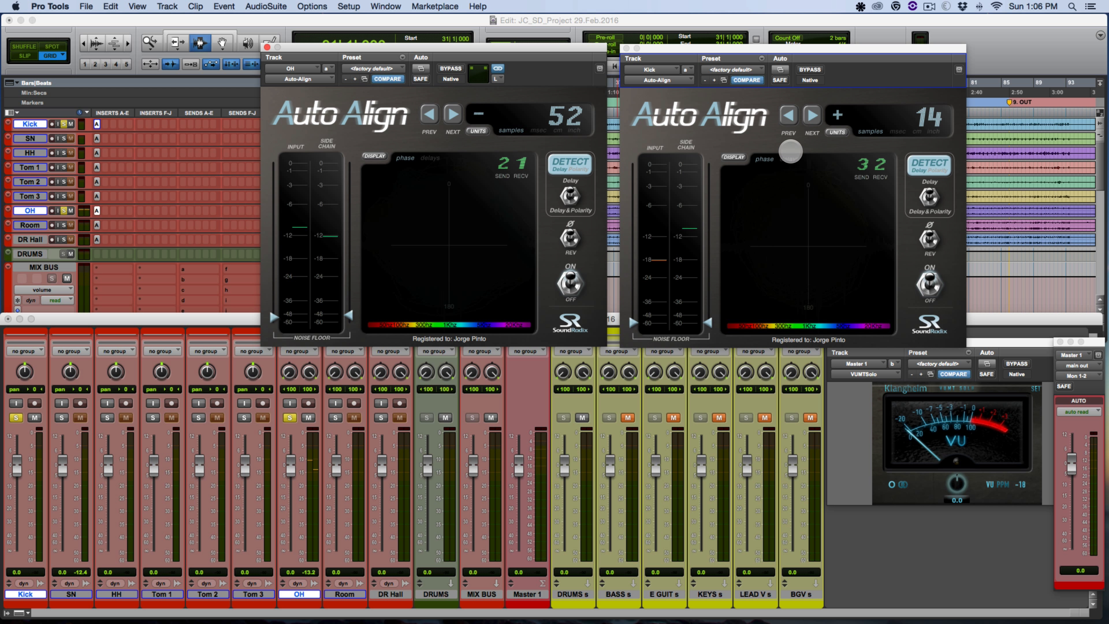
Step: Reset the Kick's Auto-Align delay to 0 samples and, during playback, raise its input and side-chain noise floors to about -30 dB
drag(928, 117, 926, 130)
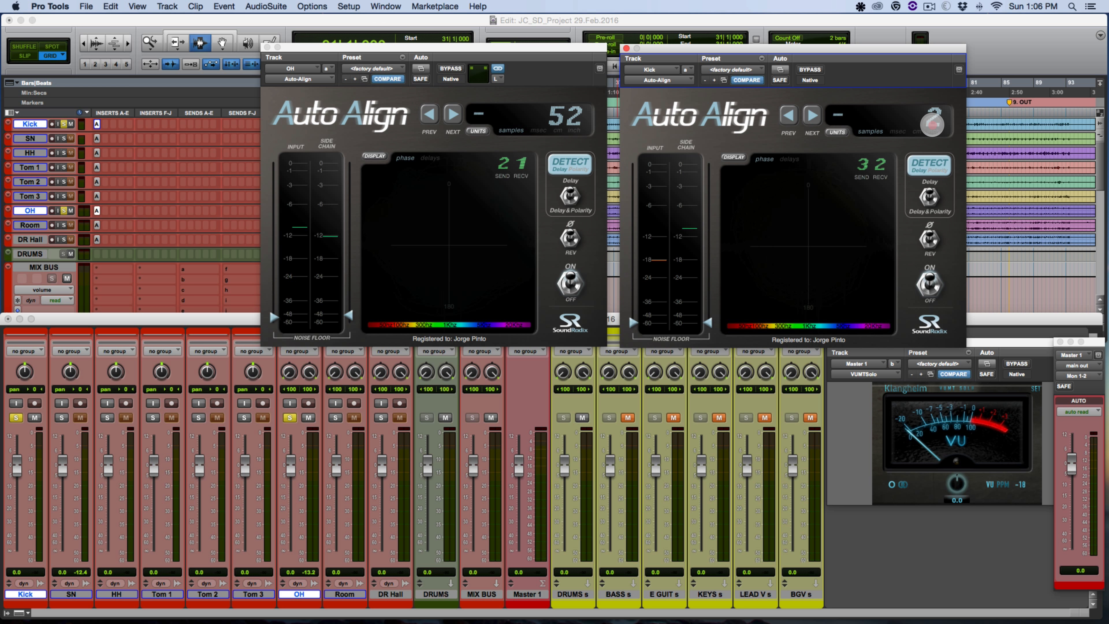
click(933, 116)
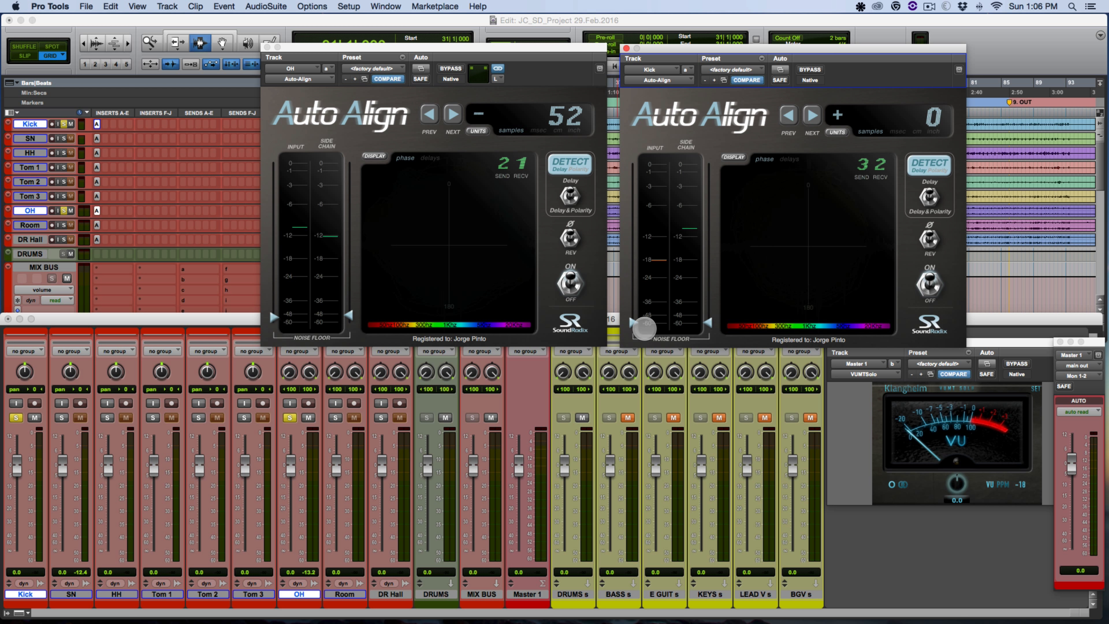
key(space)
click(635, 314)
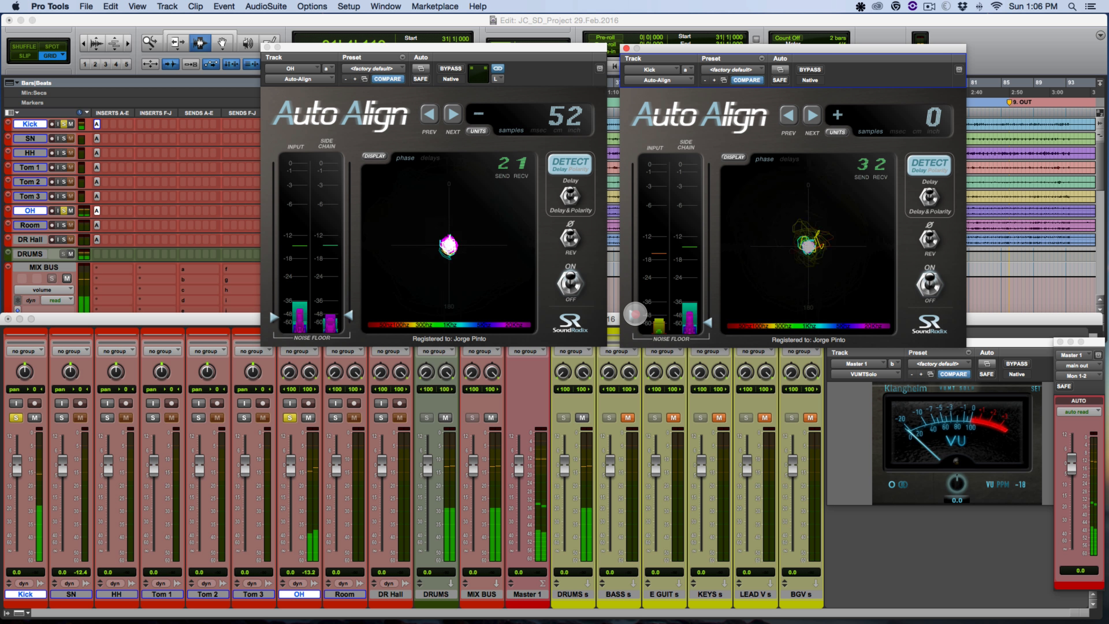
drag(635, 314, 639, 288)
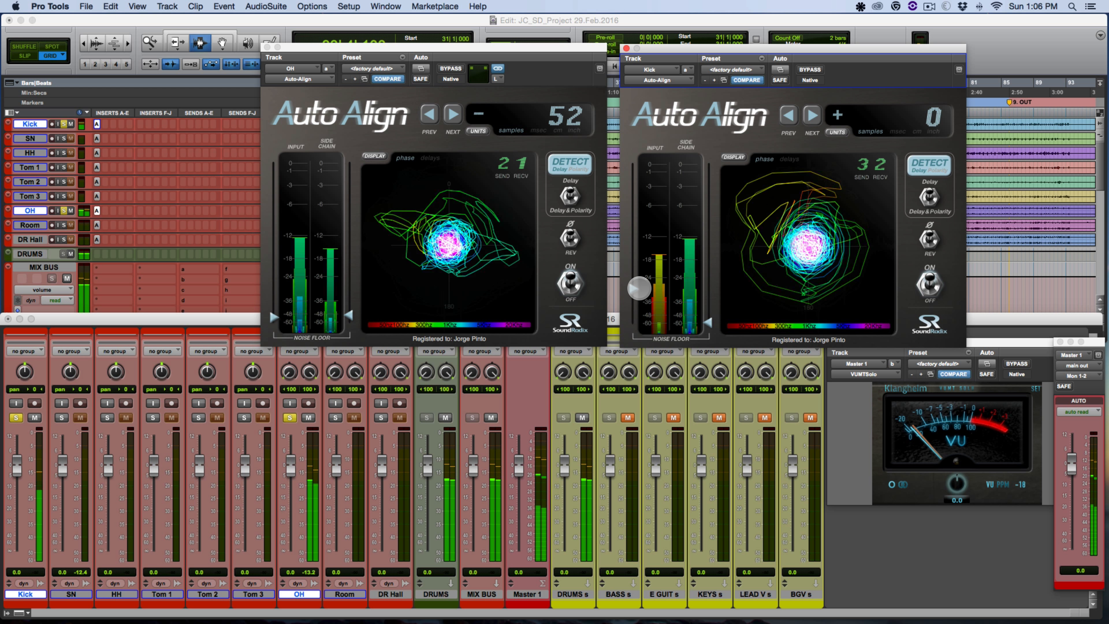
drag(708, 323, 711, 292)
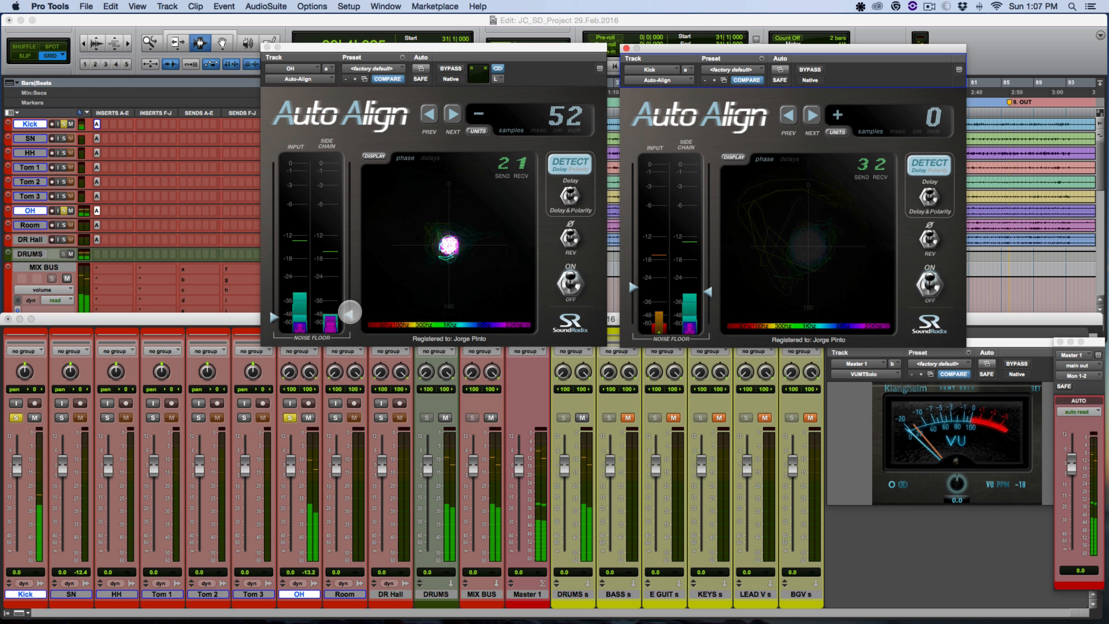
Step: Raise the OH Auto-Align input and side-chain noise floors slightly, and detect the Kick's delay against OH again
drag(349, 312, 350, 308)
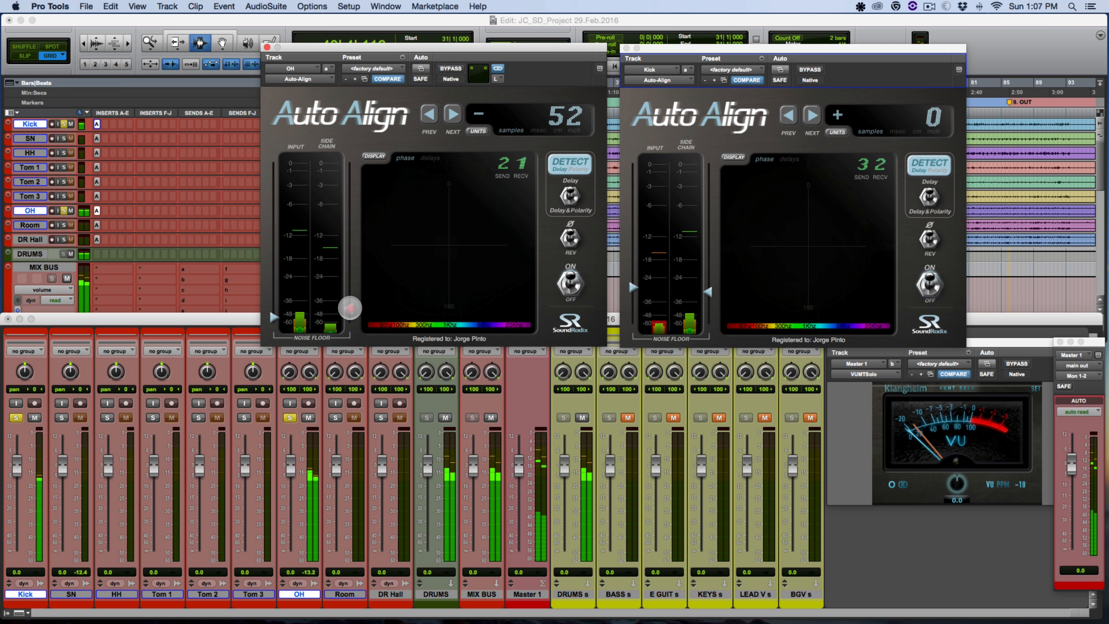
click(271, 315)
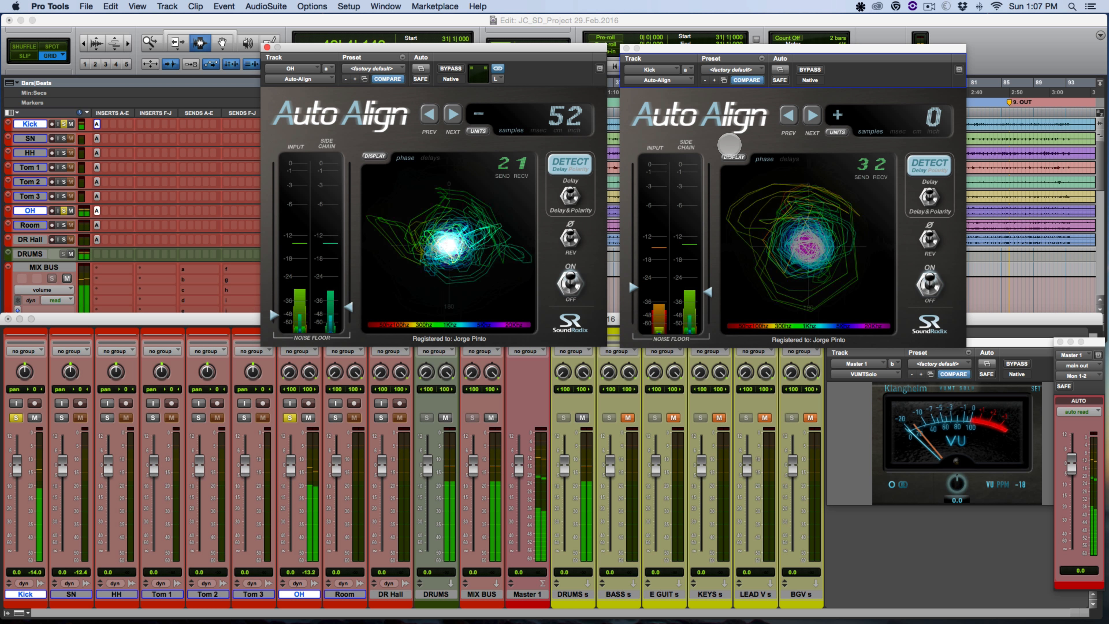
click(733, 156)
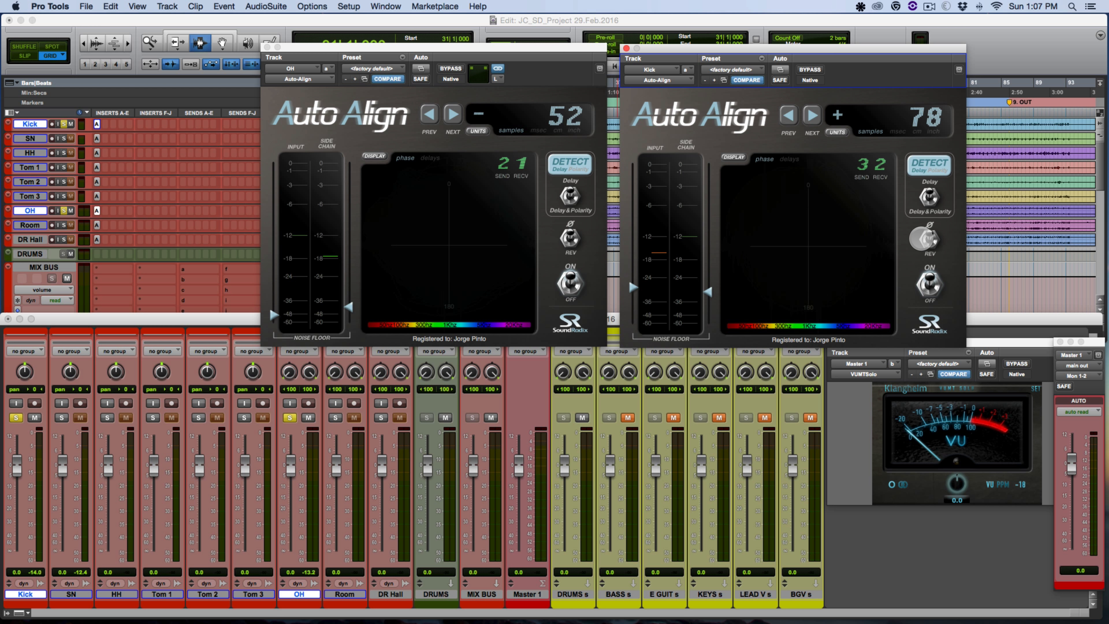
Step: Replay from bar 31 and repeatedly toggle the Auto-Align bypass on Kick and OH together, finishing with the alignment active
key(space)
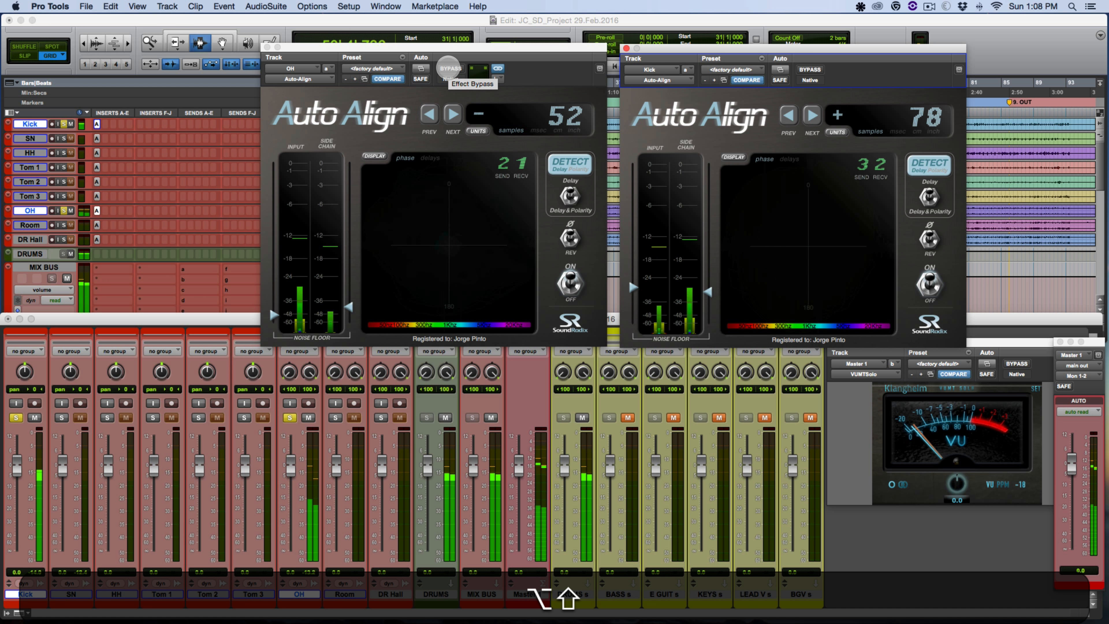
alt+shift+click(450, 68)
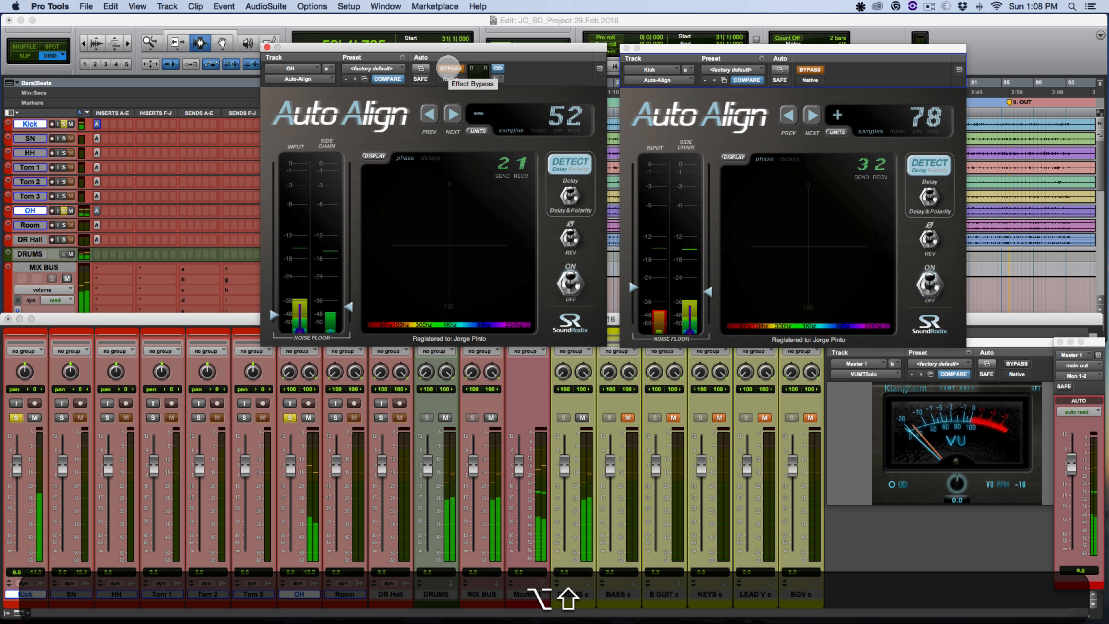
alt+shift+click(450, 68)
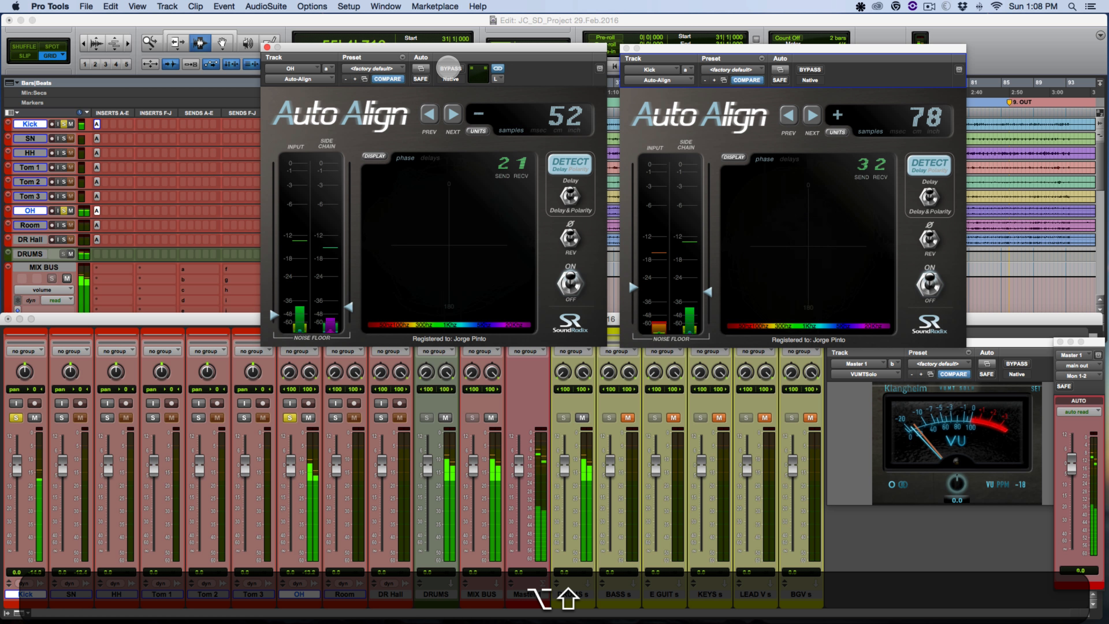
alt+shift+click(450, 68)
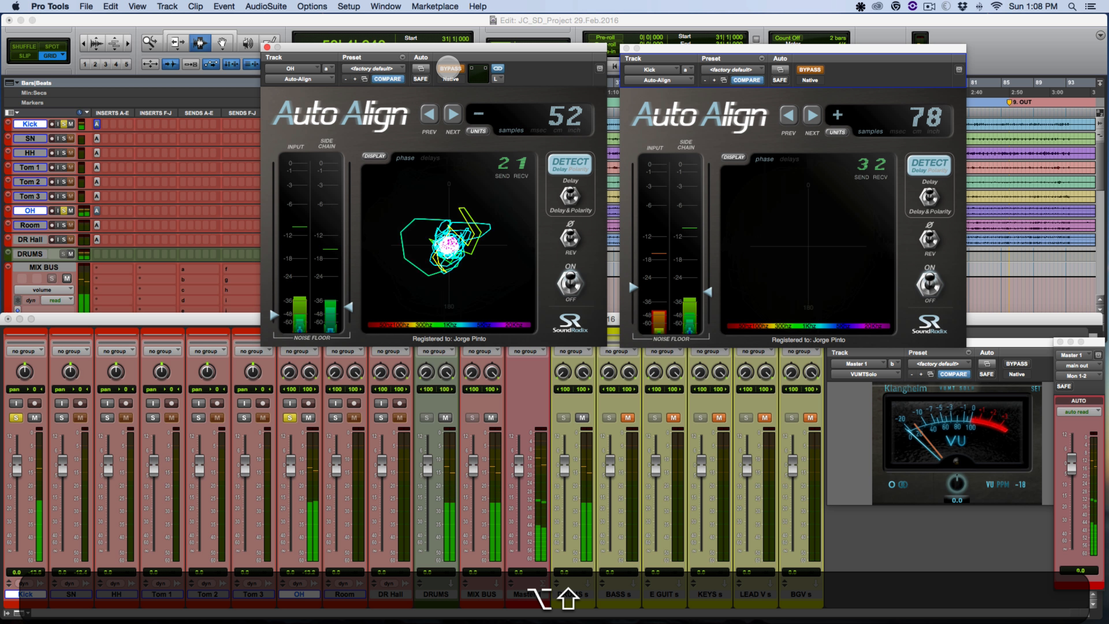
alt+shift+click(450, 68)
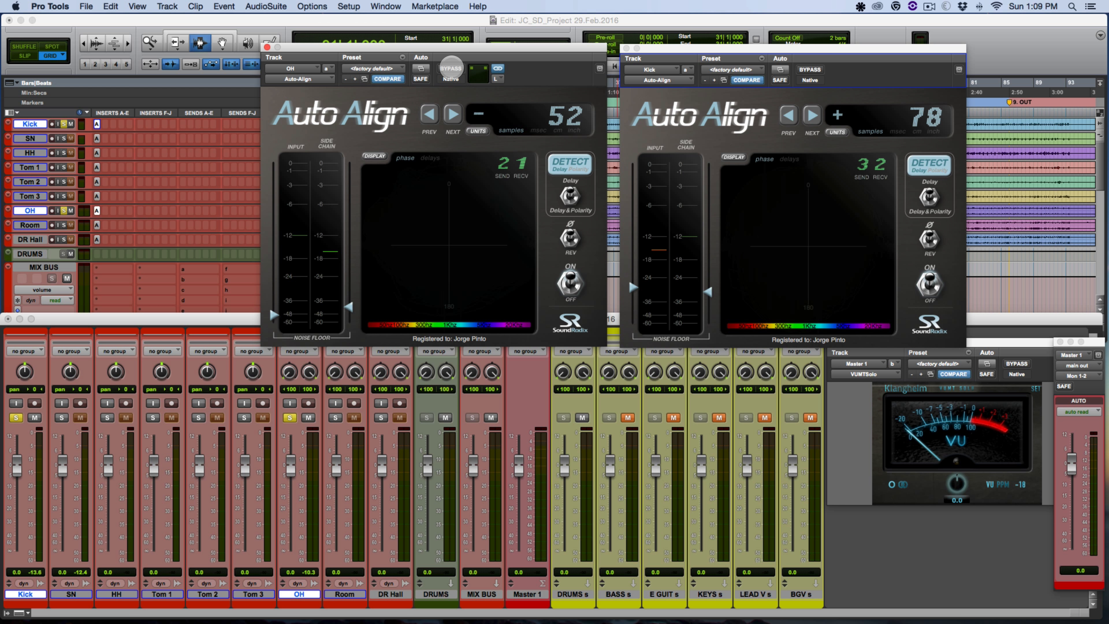
Step: Play from bar 31 and toggle the Auto-Align bypass on Kick and OH together, finishing with the alignment active and playback stopped
key(space)
alt+shift+click(451, 69)
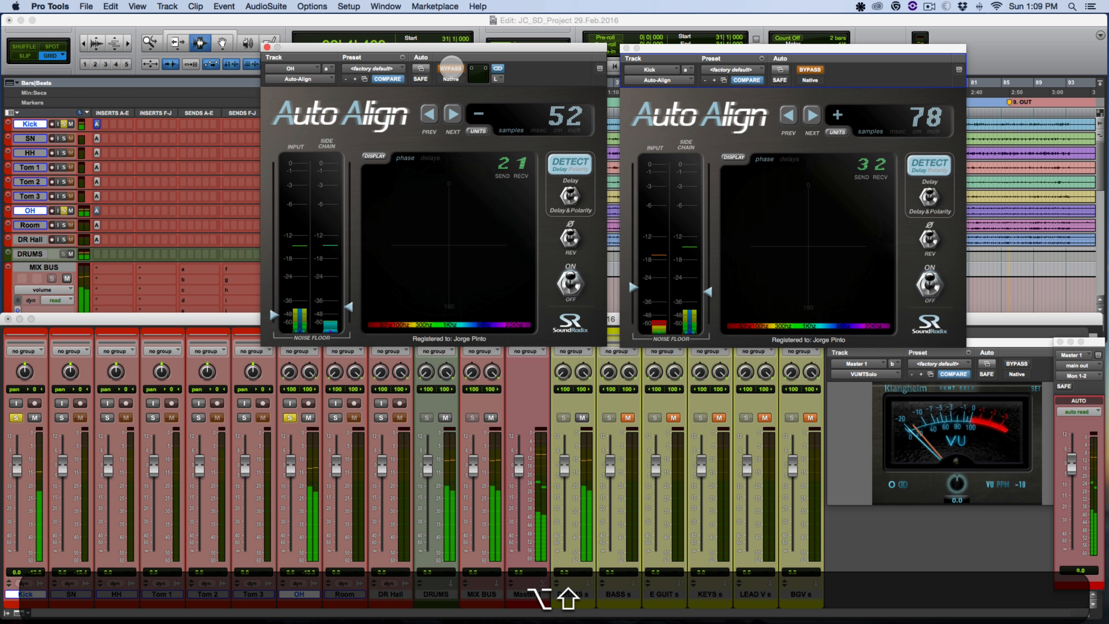
alt+shift+click(451, 68)
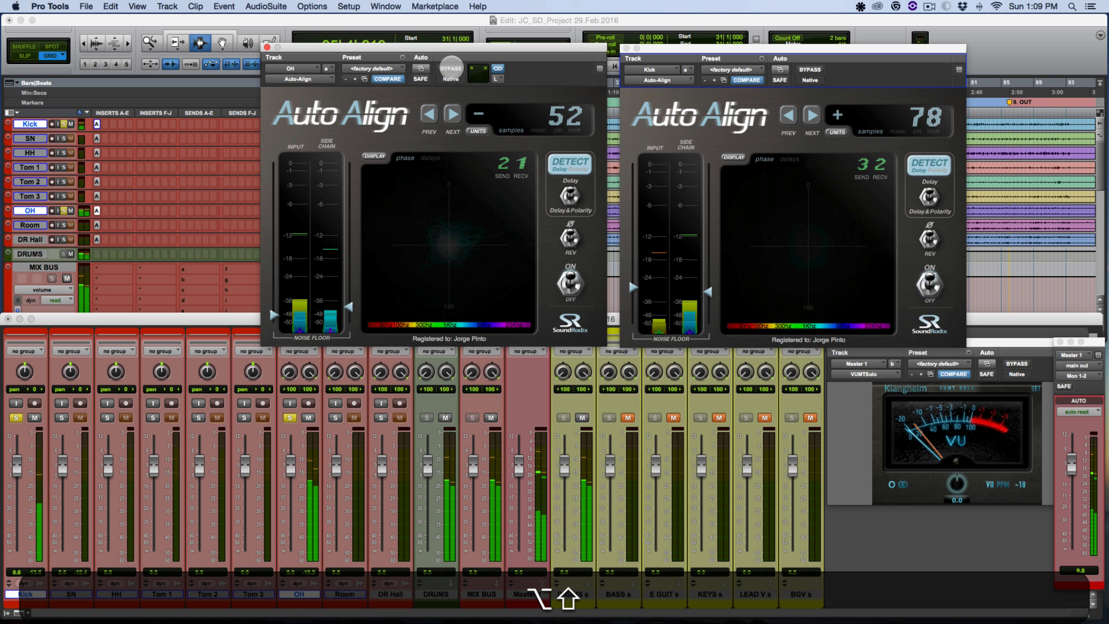
alt+shift+click(451, 68)
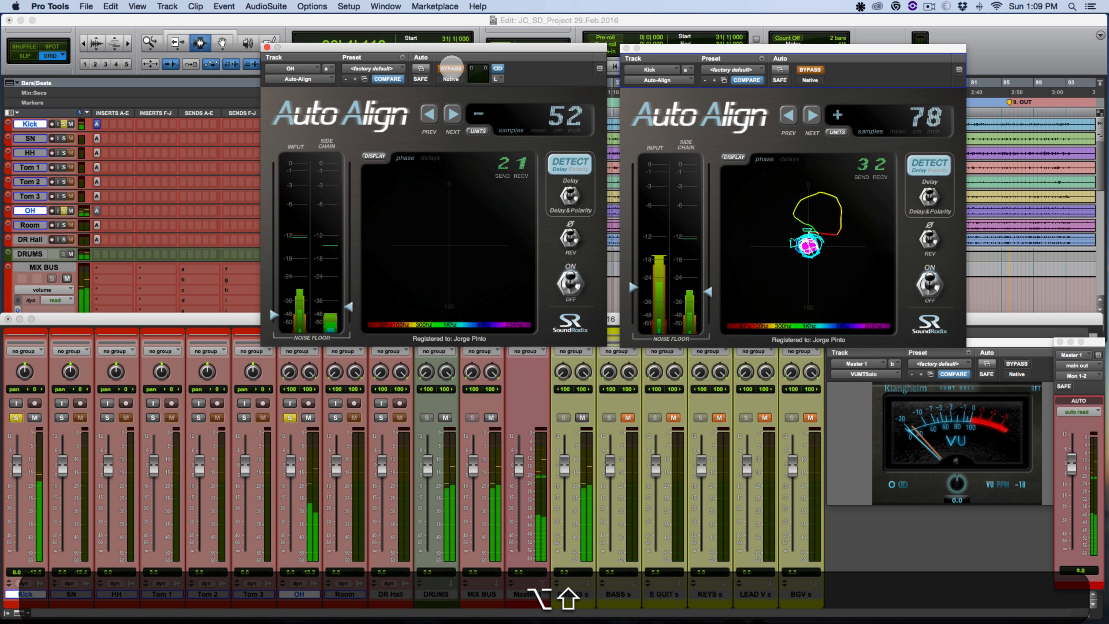
alt+shift+click(451, 69)
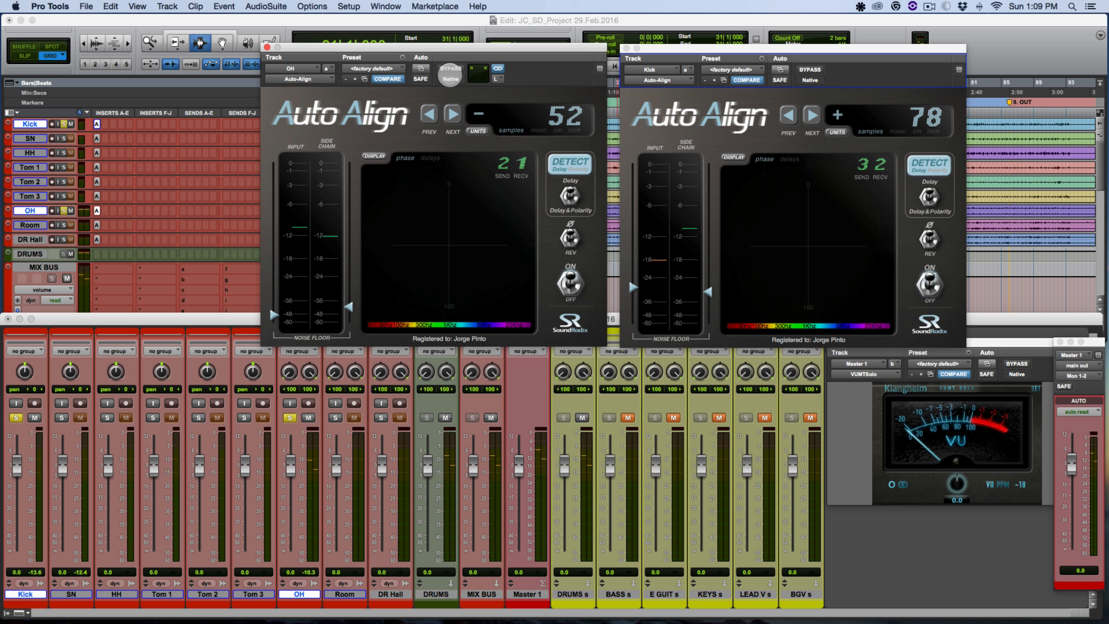
Step: Close the OH Auto-Align, open the Room's Auto-Align beside the Kick's, and solo Room instead of OH
click(267, 46)
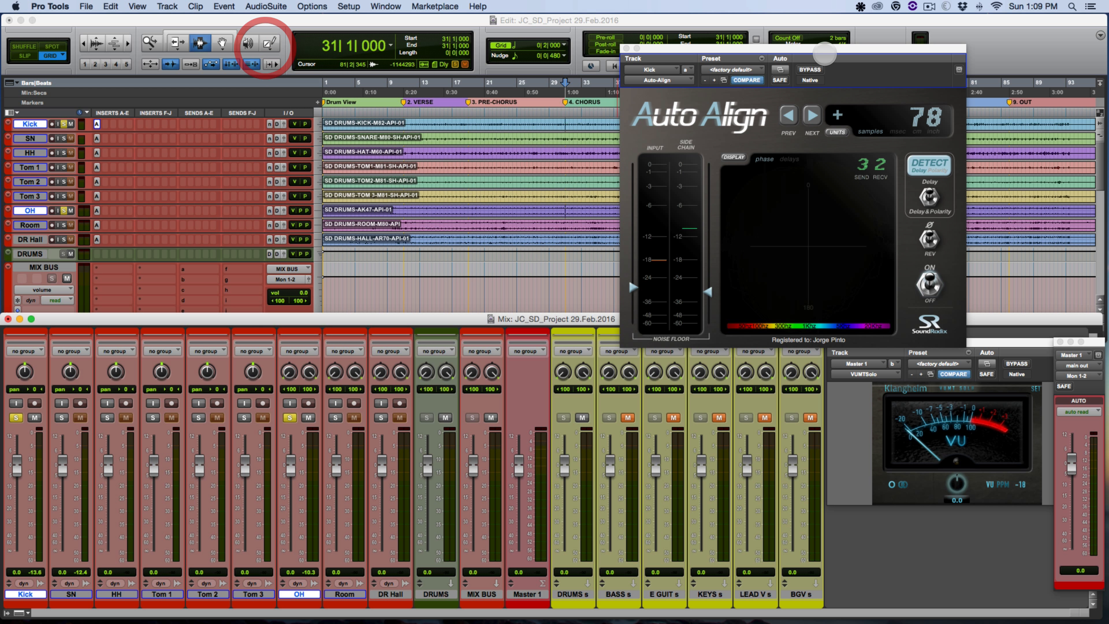
drag(823, 49, 488, 72)
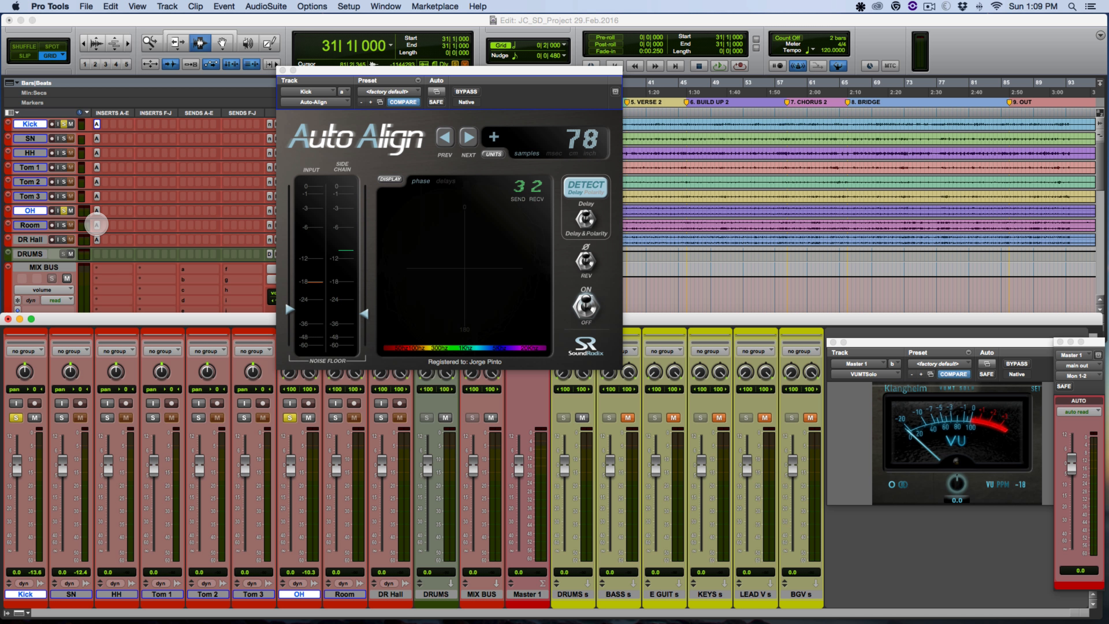
click(97, 224)
drag(404, 88, 713, 70)
click(290, 418)
click(335, 417)
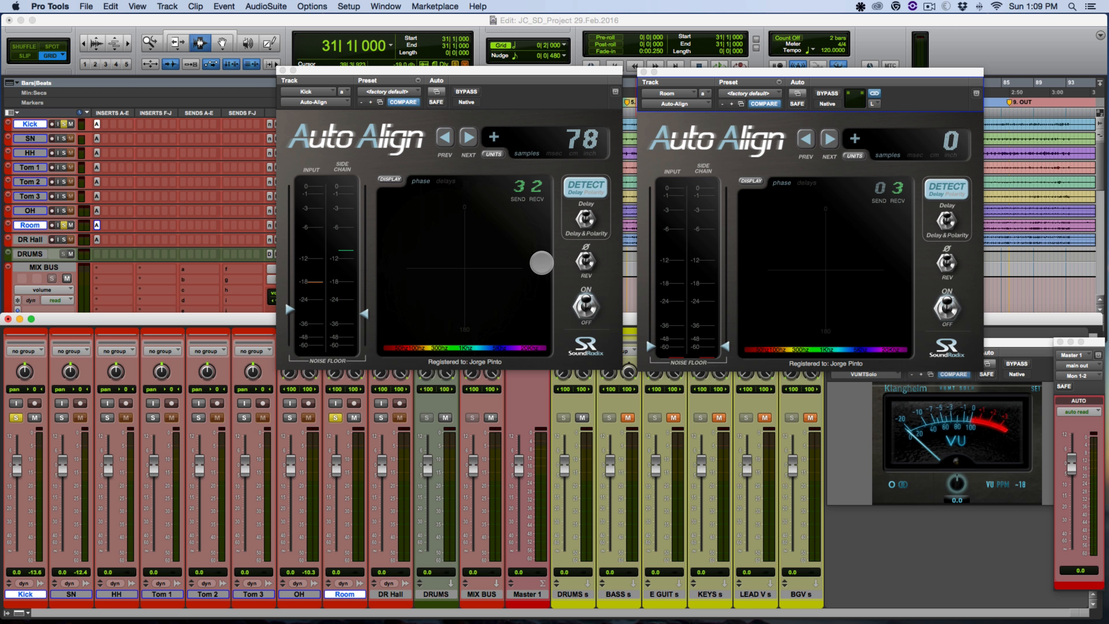
Step: During playback, raise the Room's side-chain noise floor to about -36 dB, detect its delay against the Kick, and replay from bar 31
key(space)
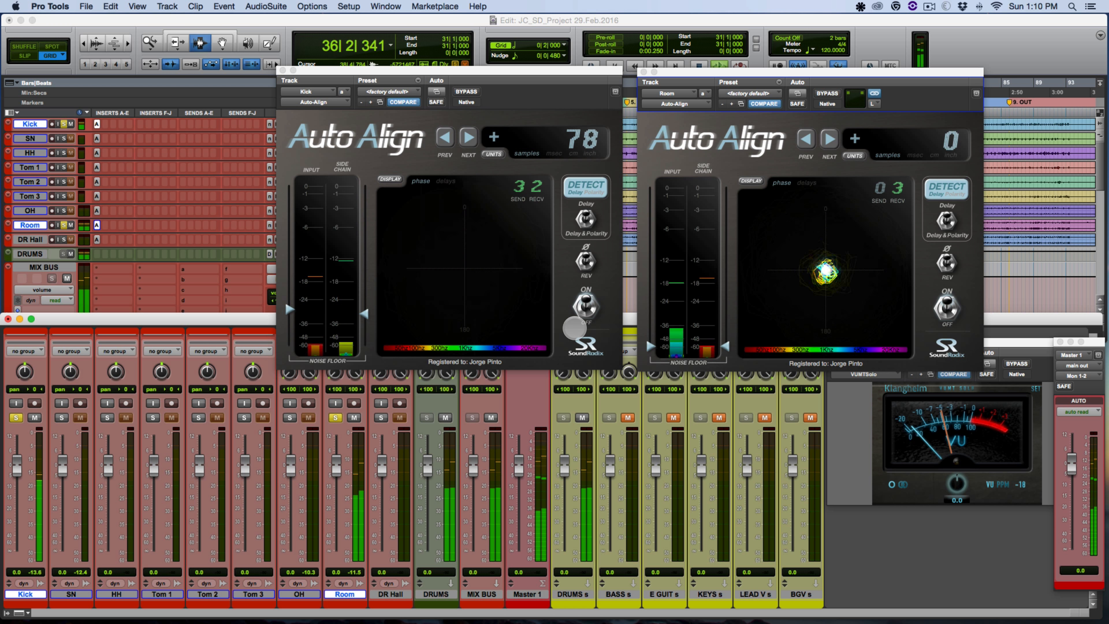
drag(725, 344, 721, 322)
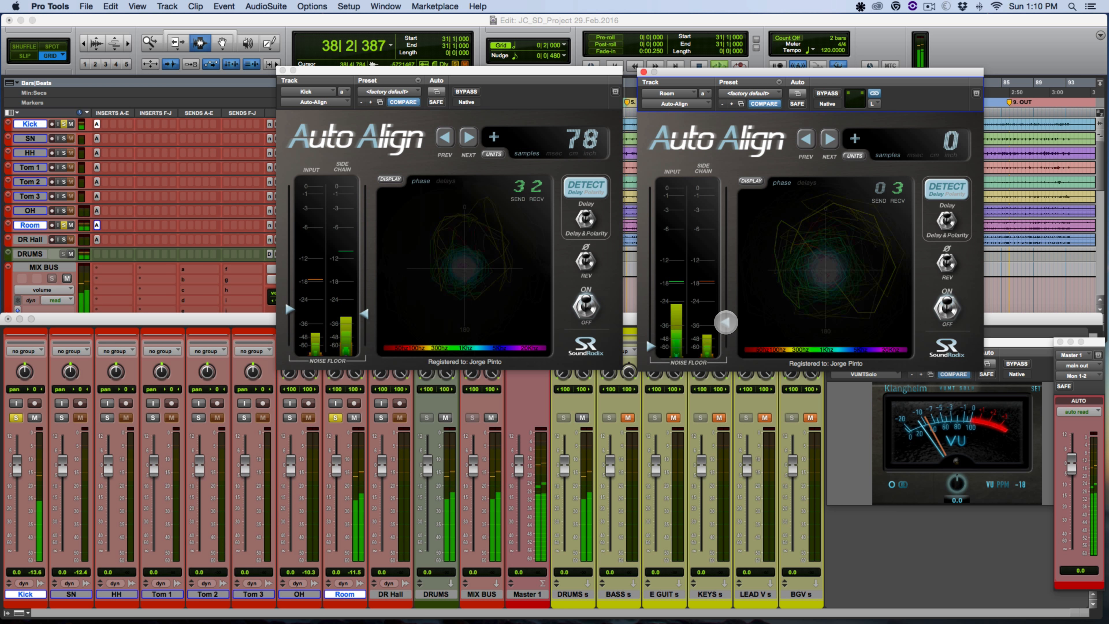
click(944, 188)
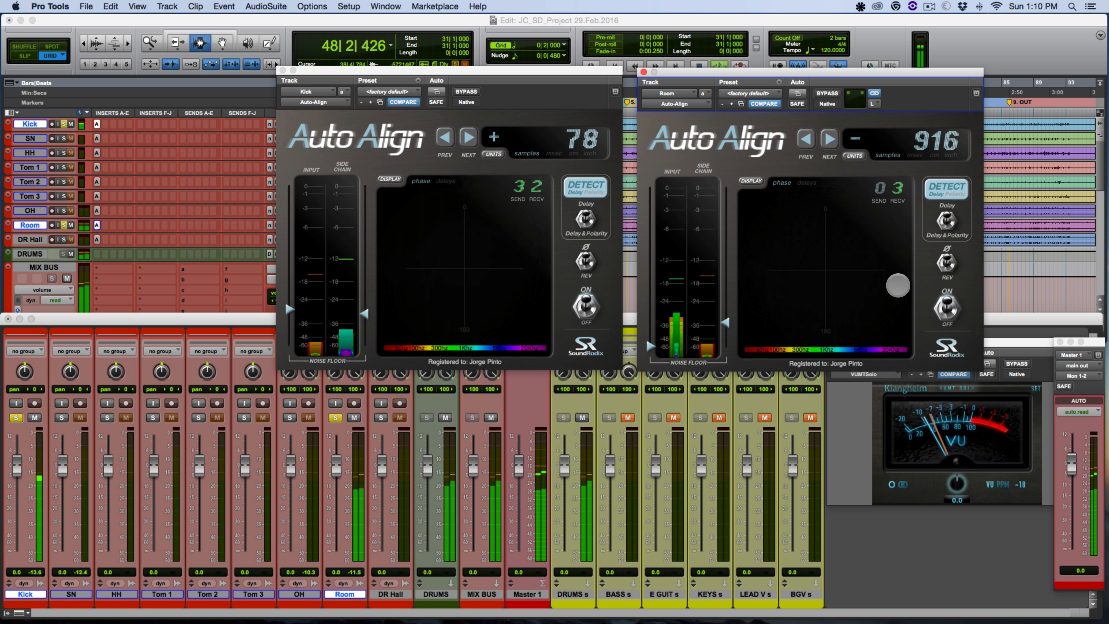
key(space)
key(space)
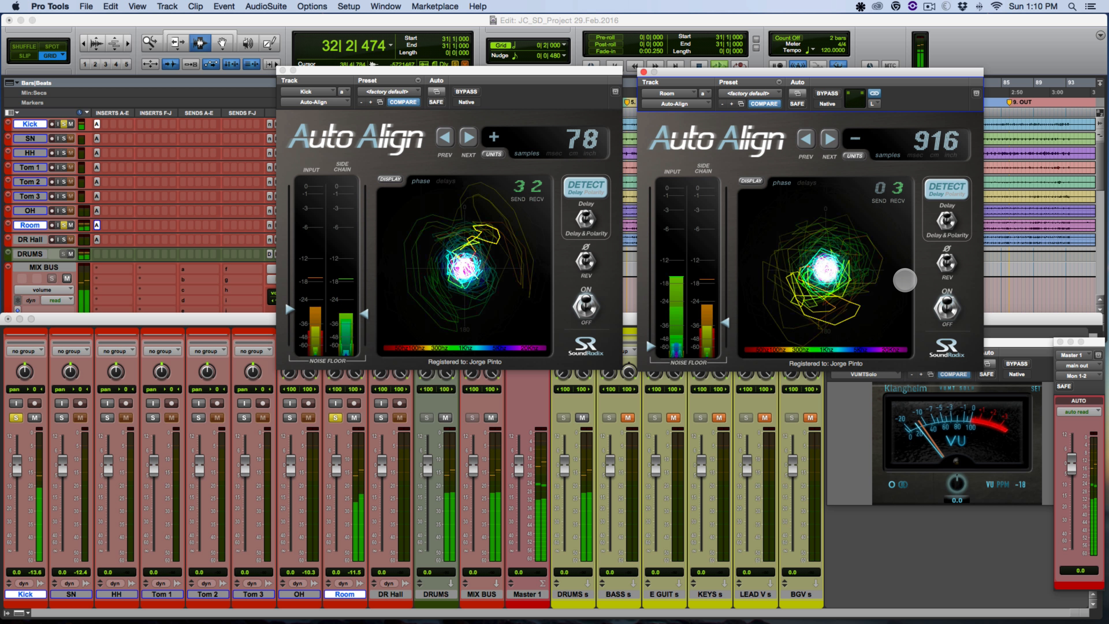
Step: Stop playback, reset the Room's Auto-Align to its factory default preset, and set its receive bus to 3
key(space)
click(806, 140)
click(746, 96)
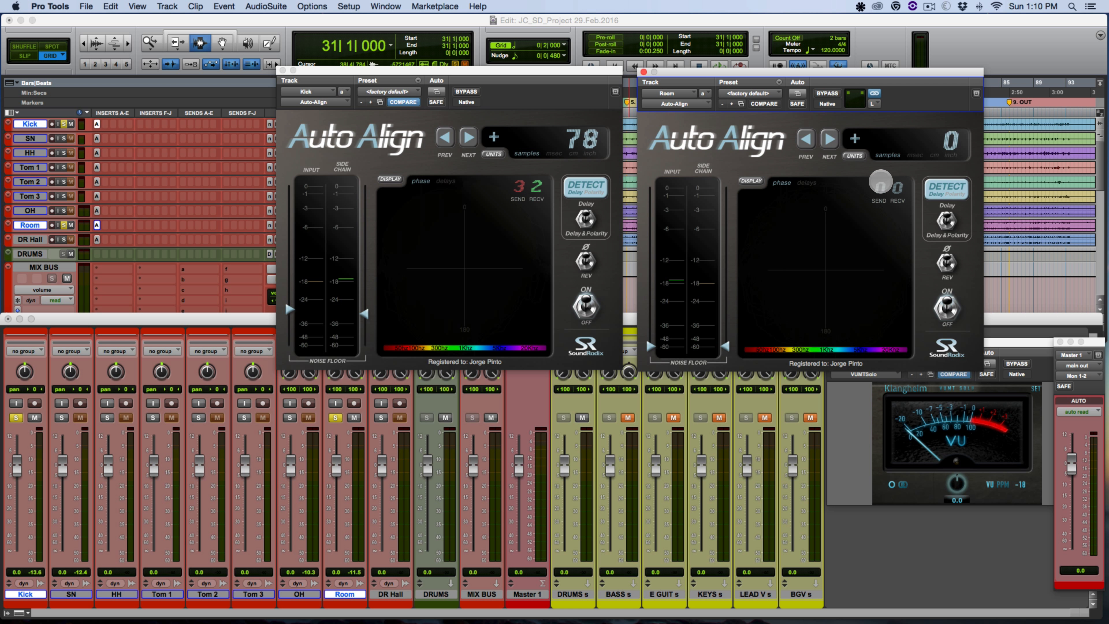
click(896, 191)
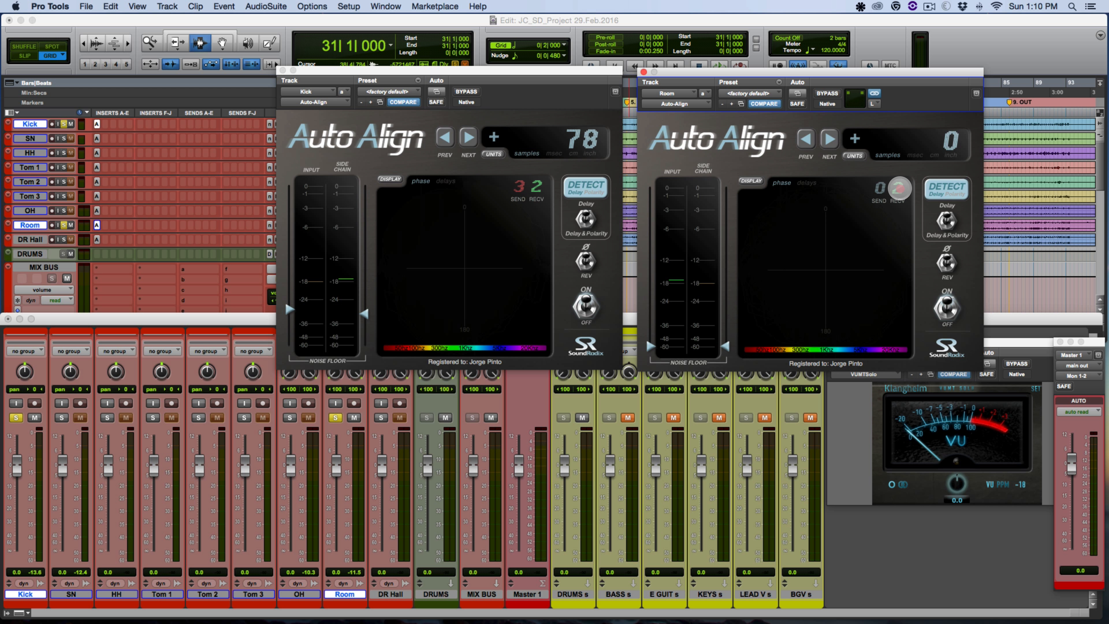
click(898, 188)
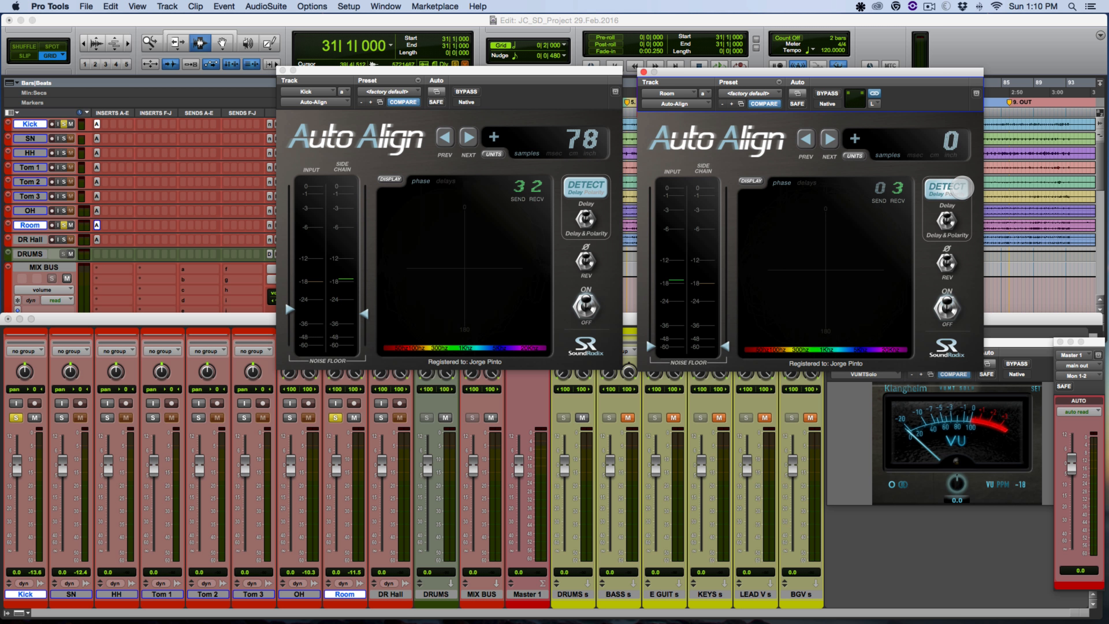
Step: During playback from bar 31, detect the Room's delay against the Kick and toggle the Room's polarity to compare both settings
key(space)
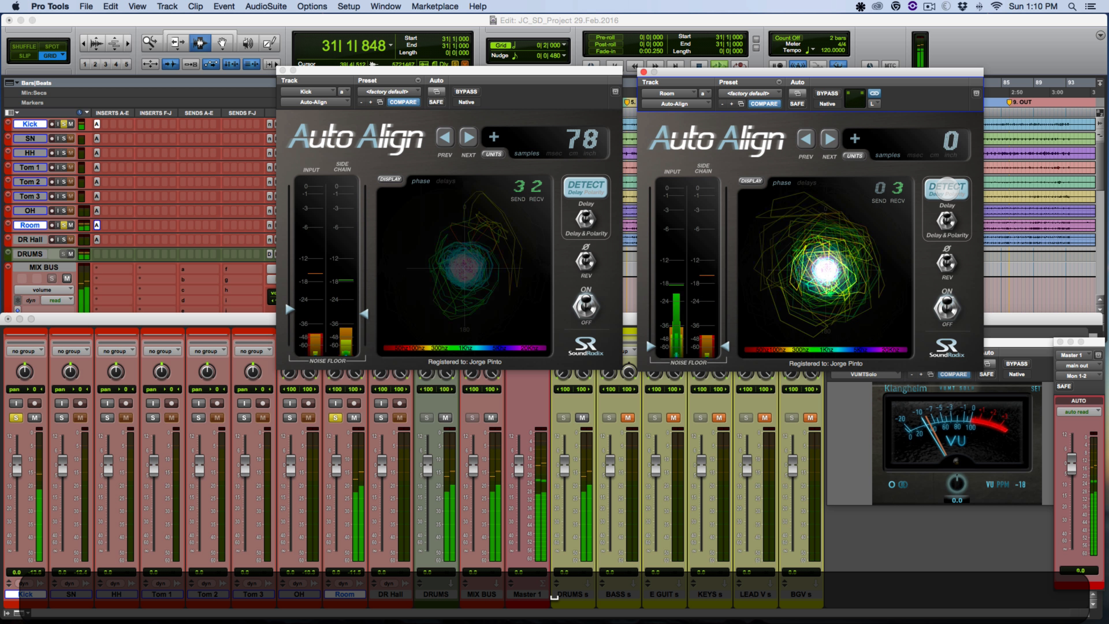
click(947, 190)
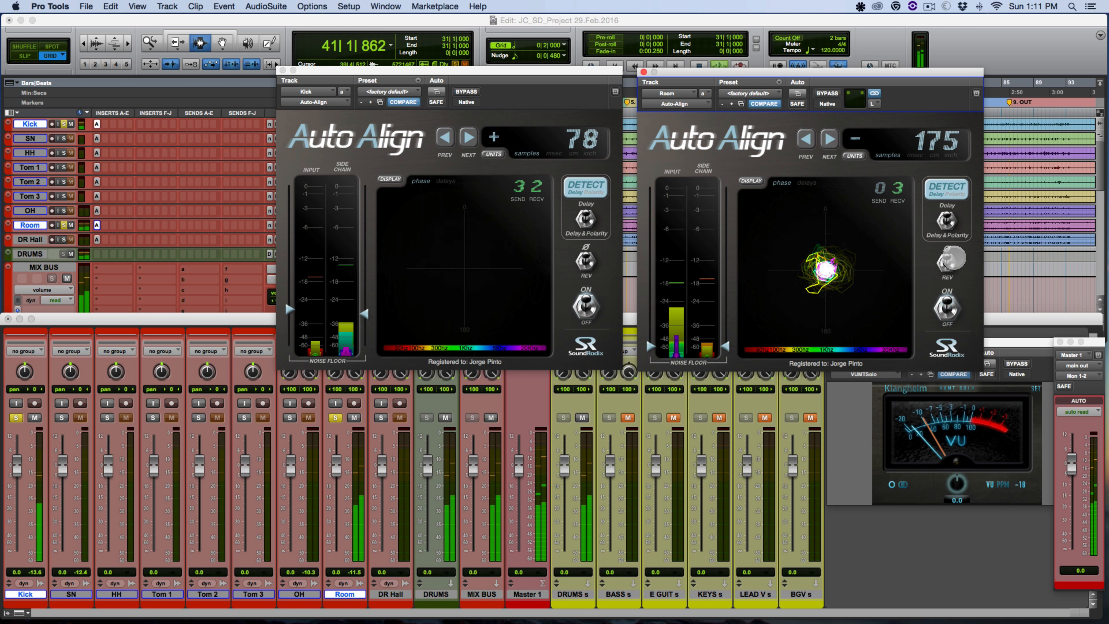
click(947, 261)
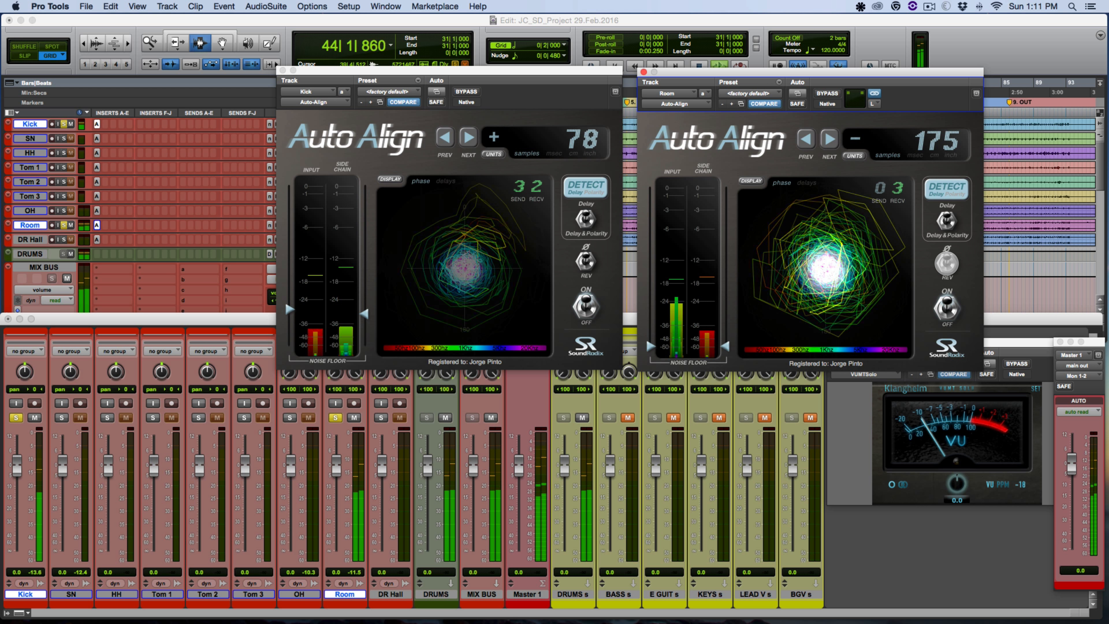
click(947, 262)
click(947, 263)
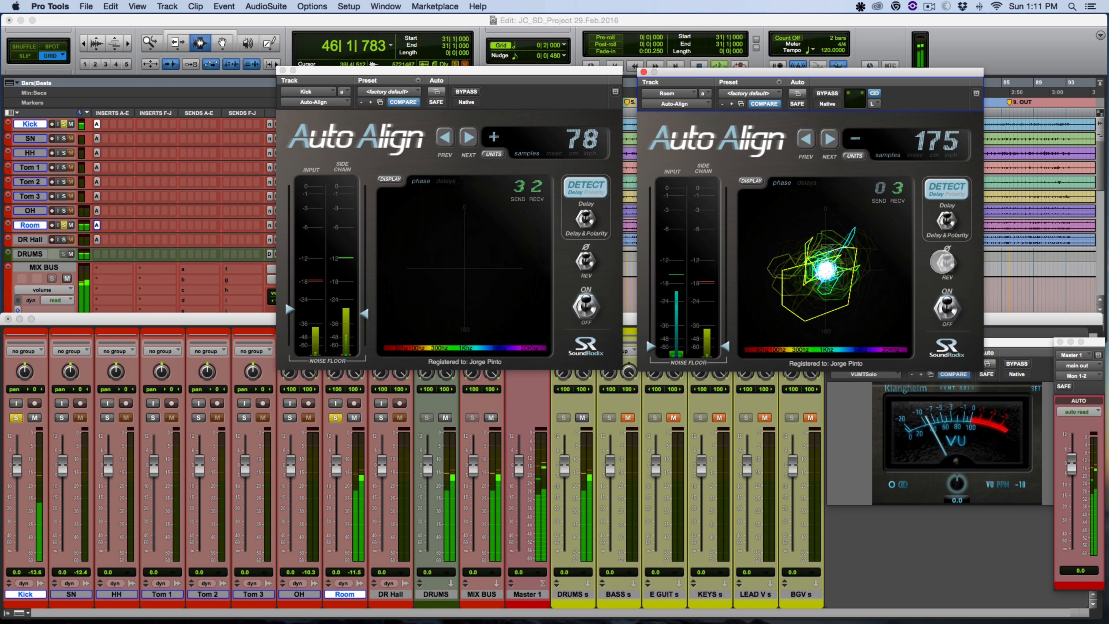
Step: Repeatedly toggle the Auto-Align bypass on Kick and Room together during playback to compare the sound, and stop playback
alt+shift+click(466, 92)
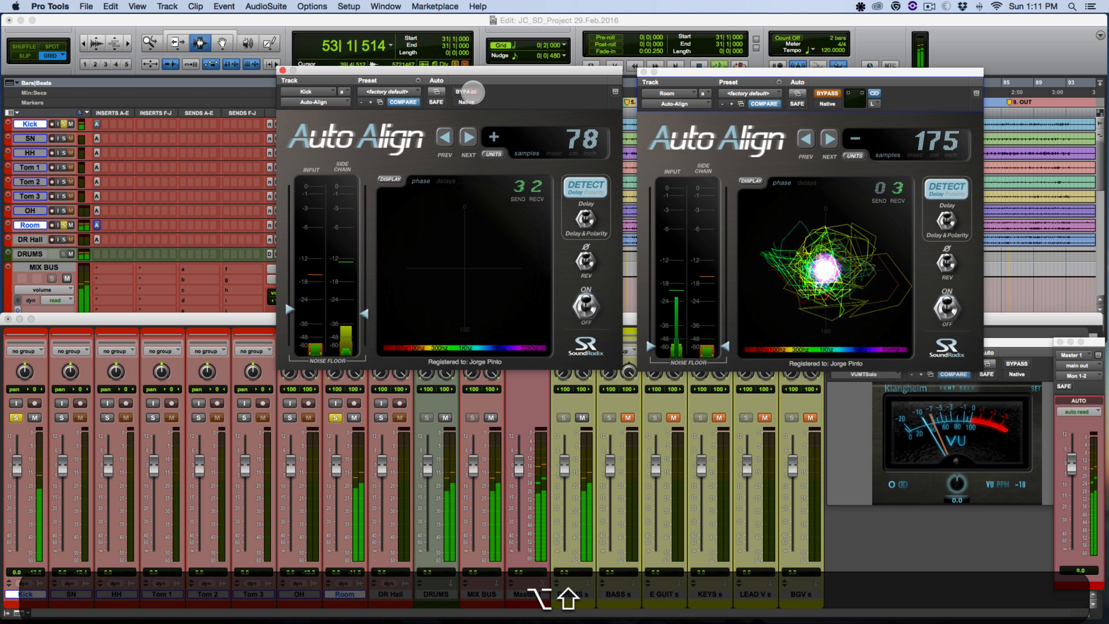
alt+shift+click(473, 92)
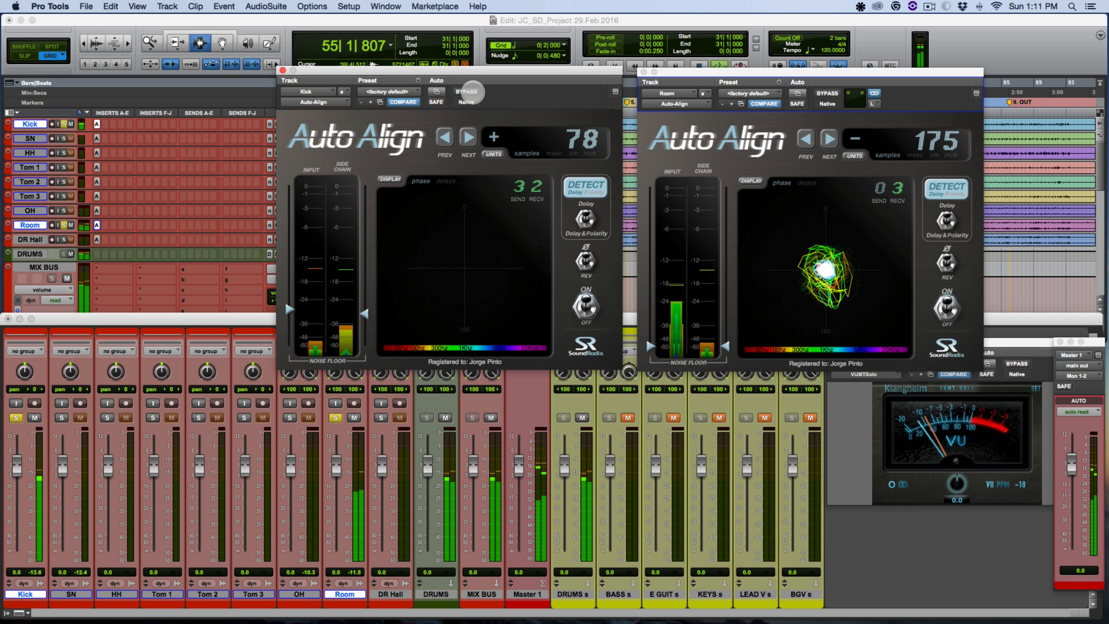
alt+shift+click(472, 92)
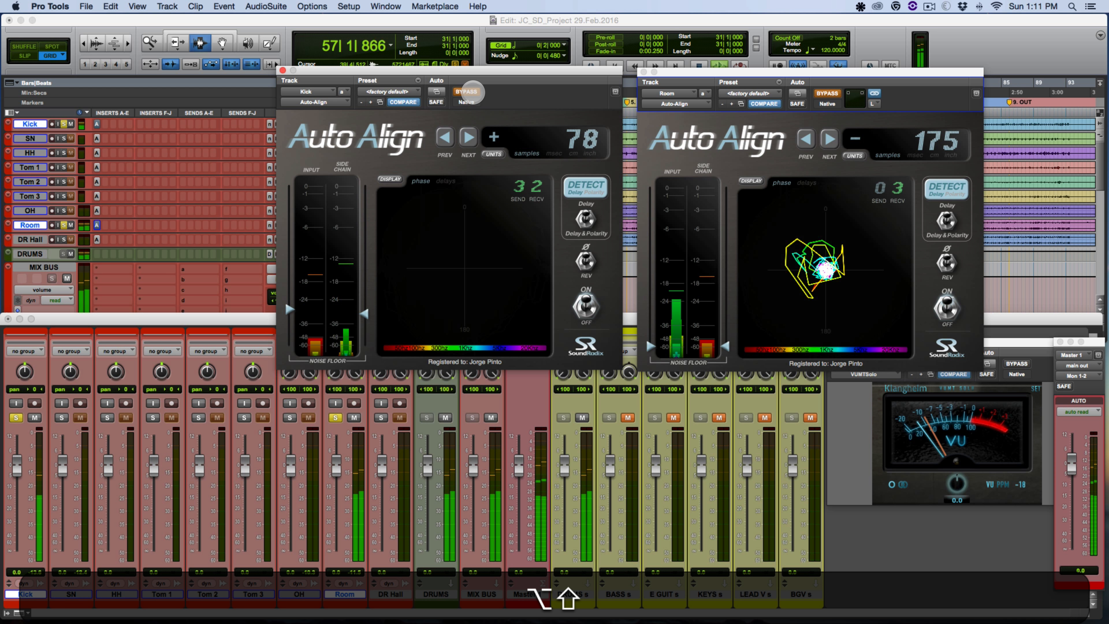
alt+shift+click(472, 92)
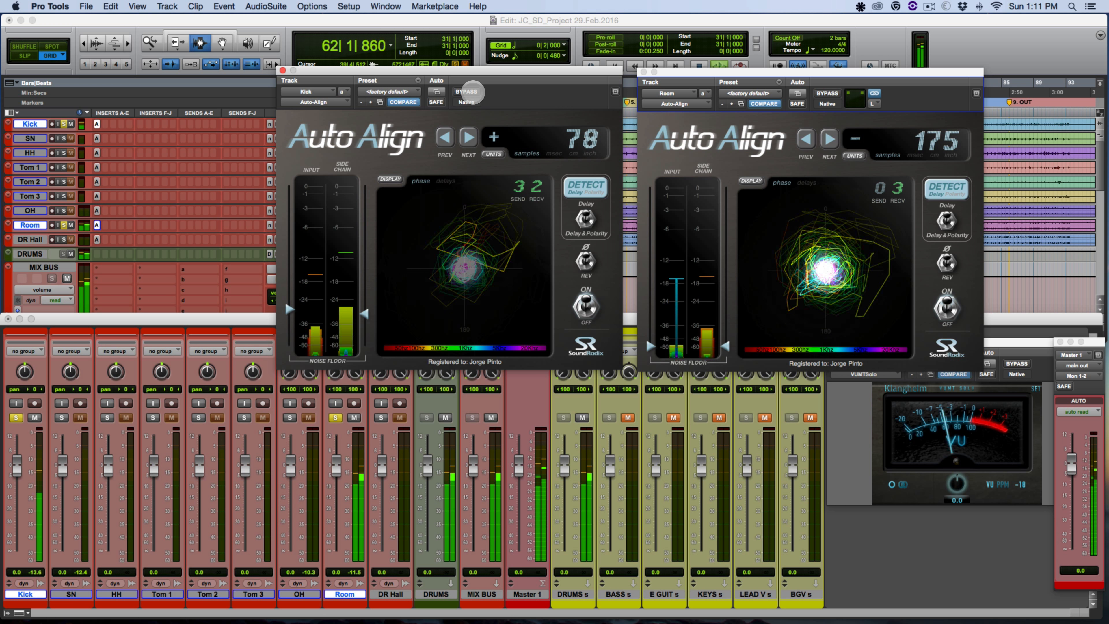
alt+shift+click(472, 92)
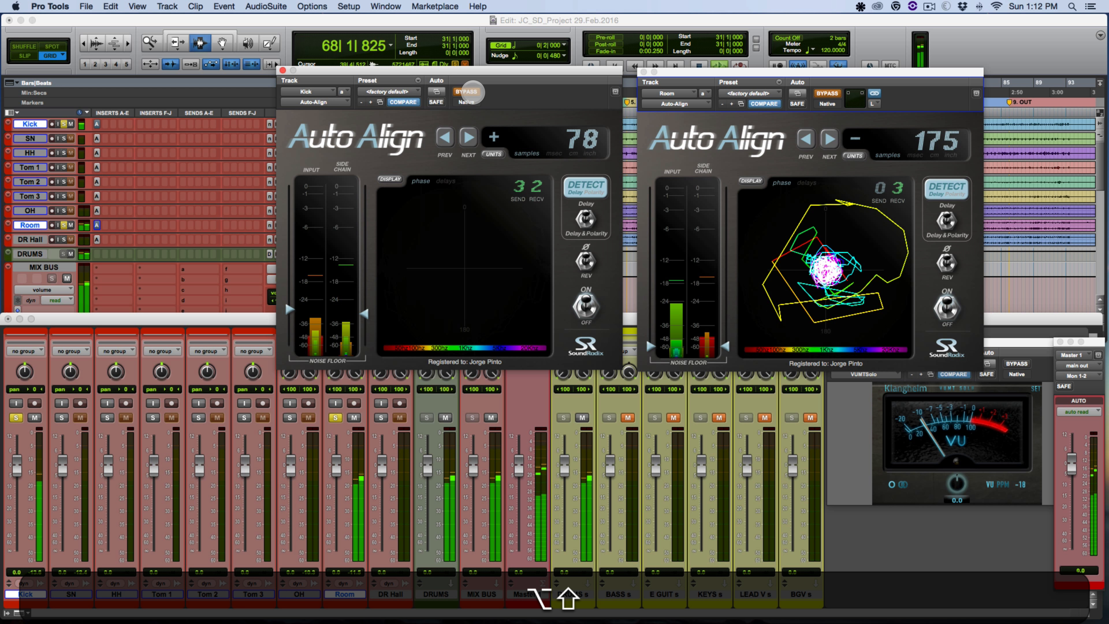
alt+shift+click(467, 91)
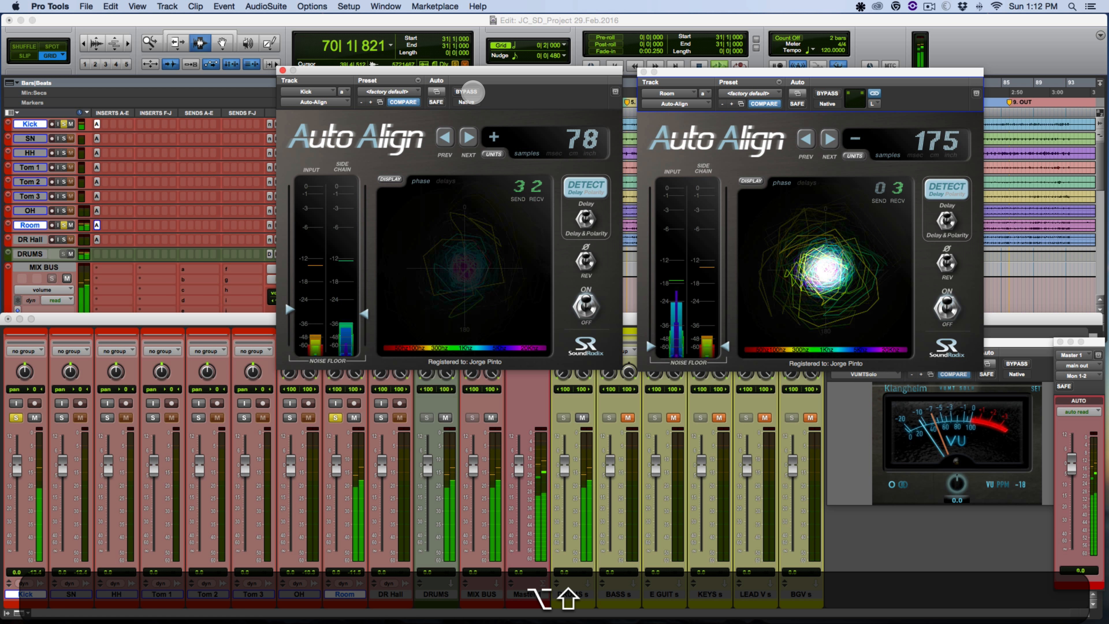
alt+shift+click(466, 91)
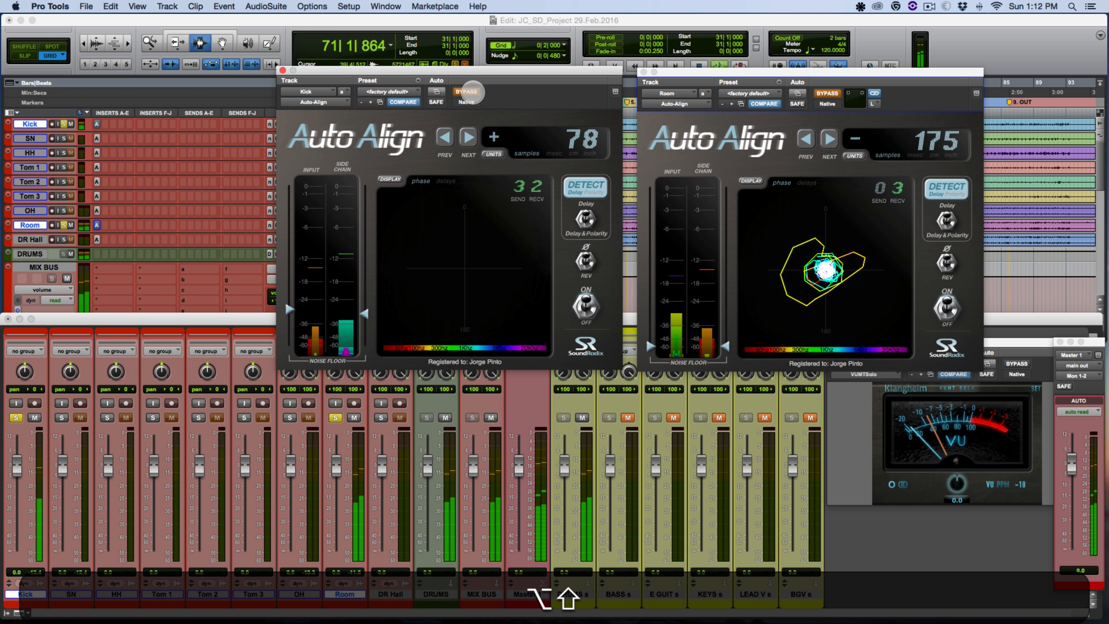
alt+shift+click(466, 91)
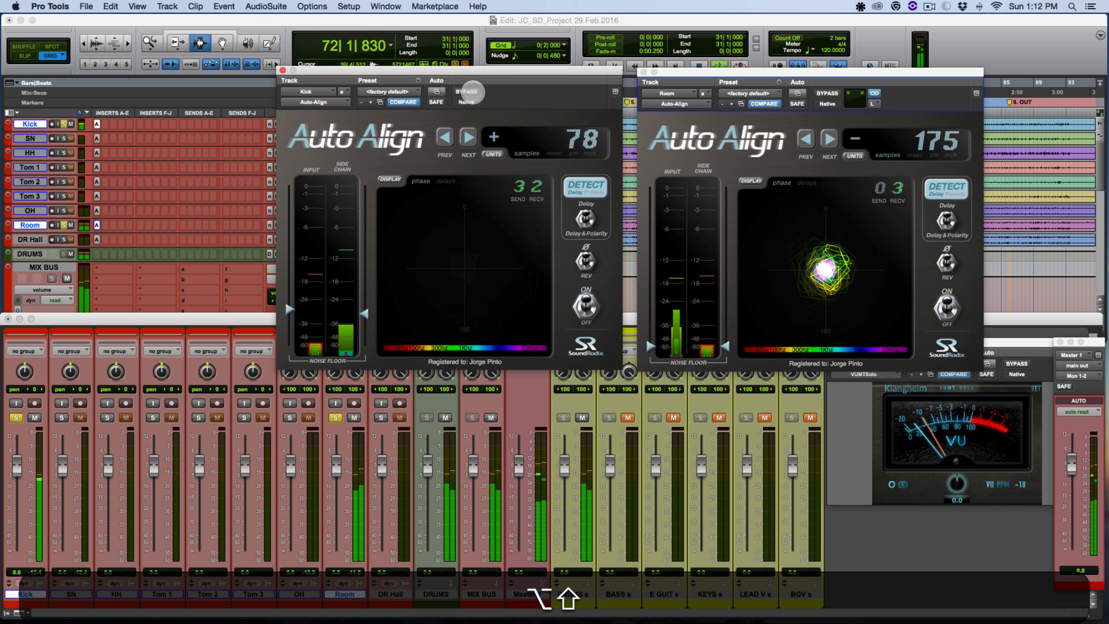
key(space)
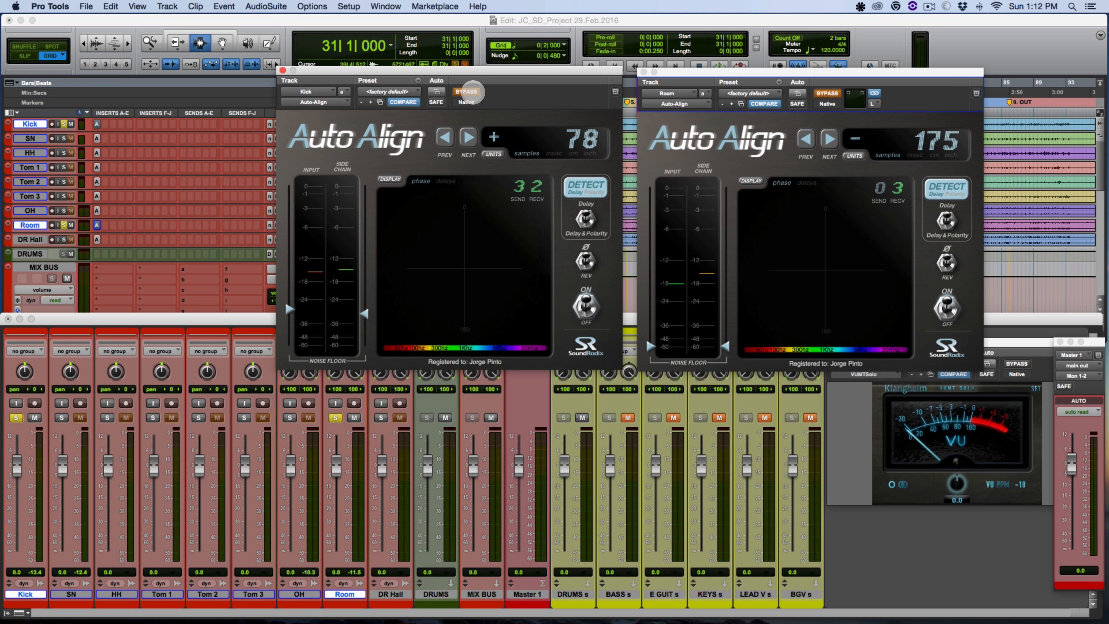
Step: Play Kick and Room from bar 31 with Auto-Align bypassed, and play the same passage with both alignments active
key(space)
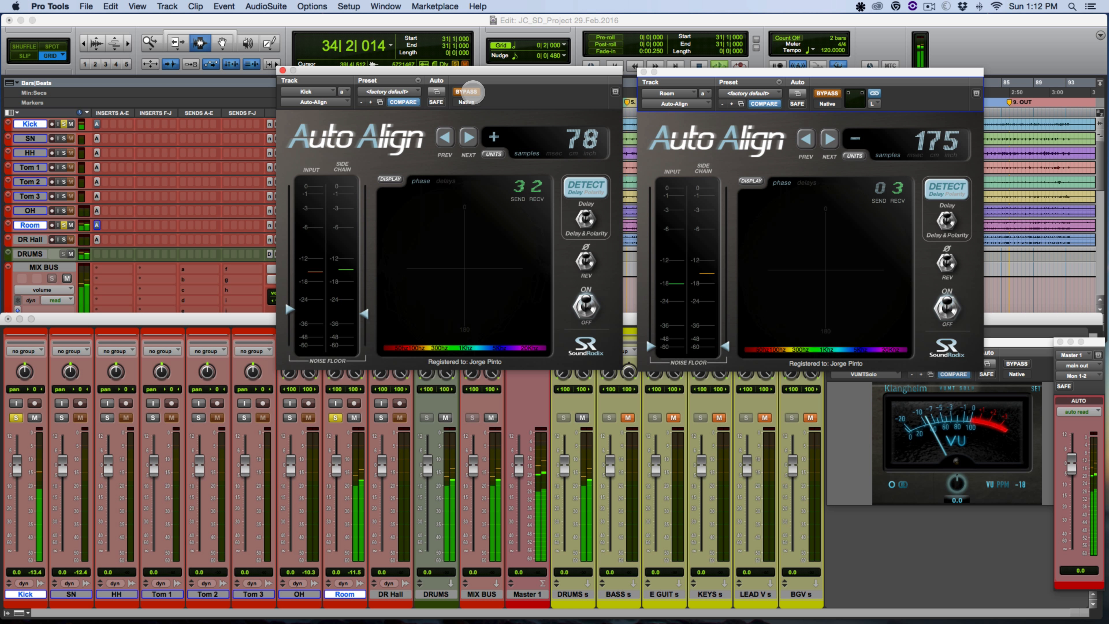
key(space)
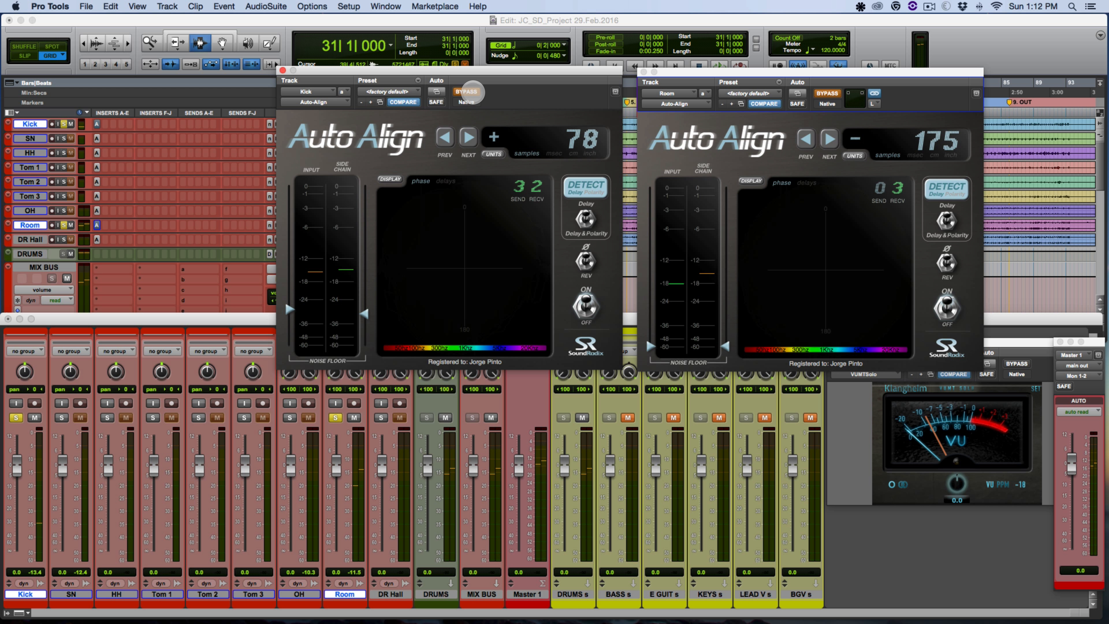
alt+shift+click(466, 91)
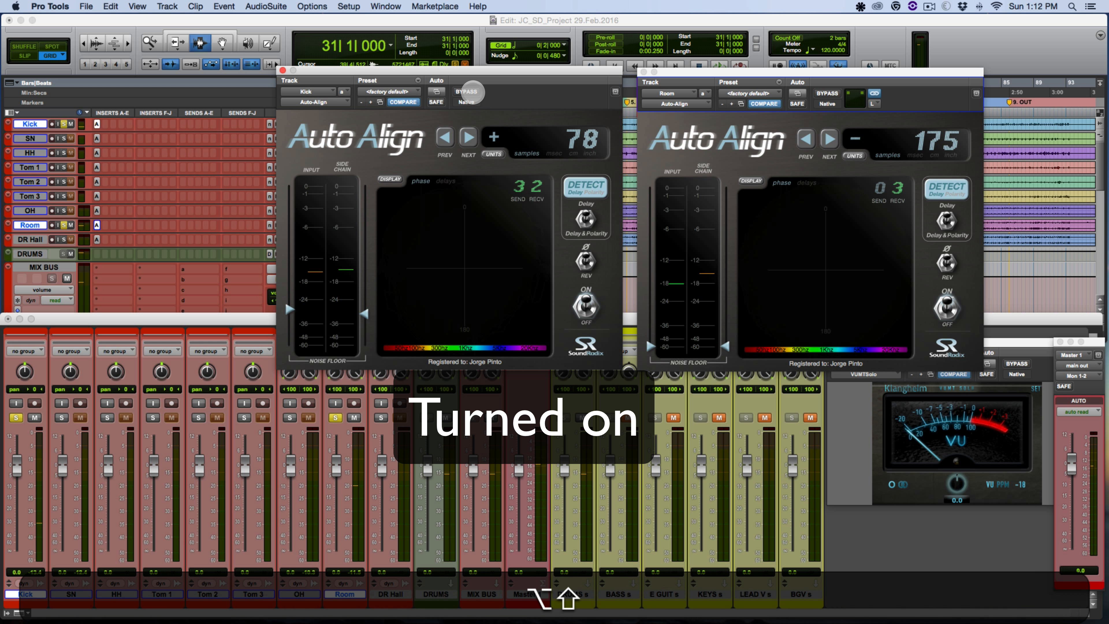
key(space)
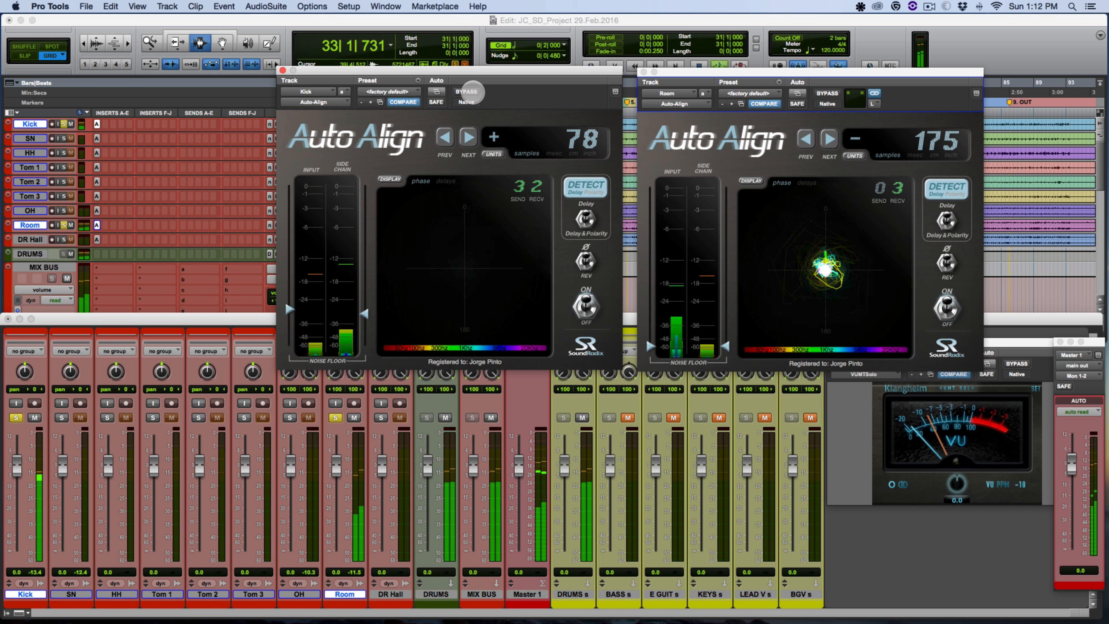
key(space)
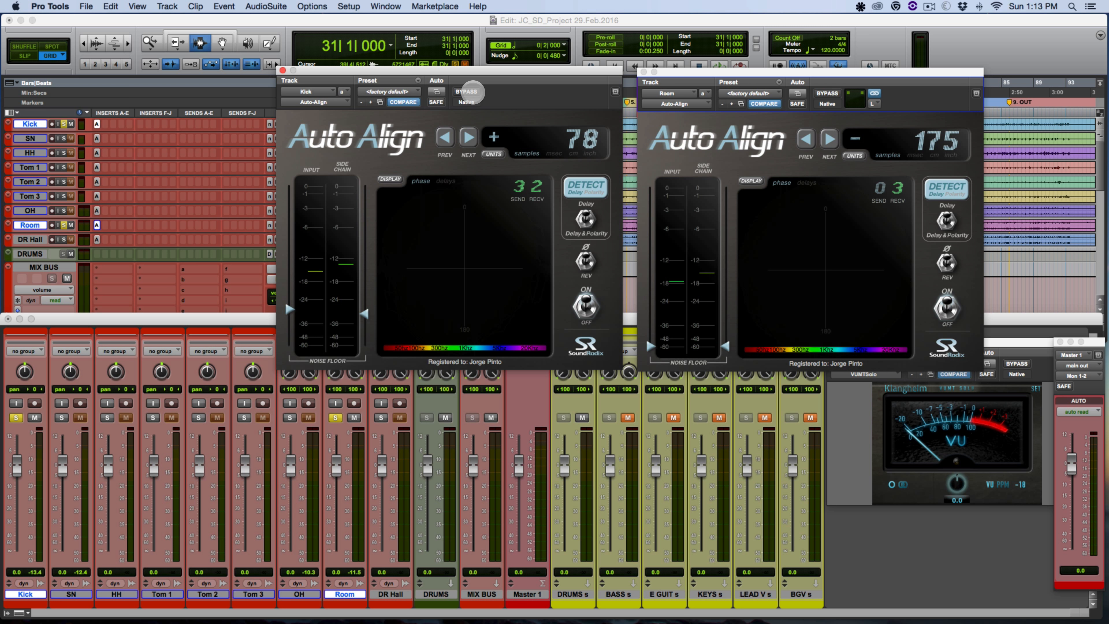
Step: Replay from bar 31, bypassing Auto-Align on Kick and Room together during playback and turning both alignments back on
key(space)
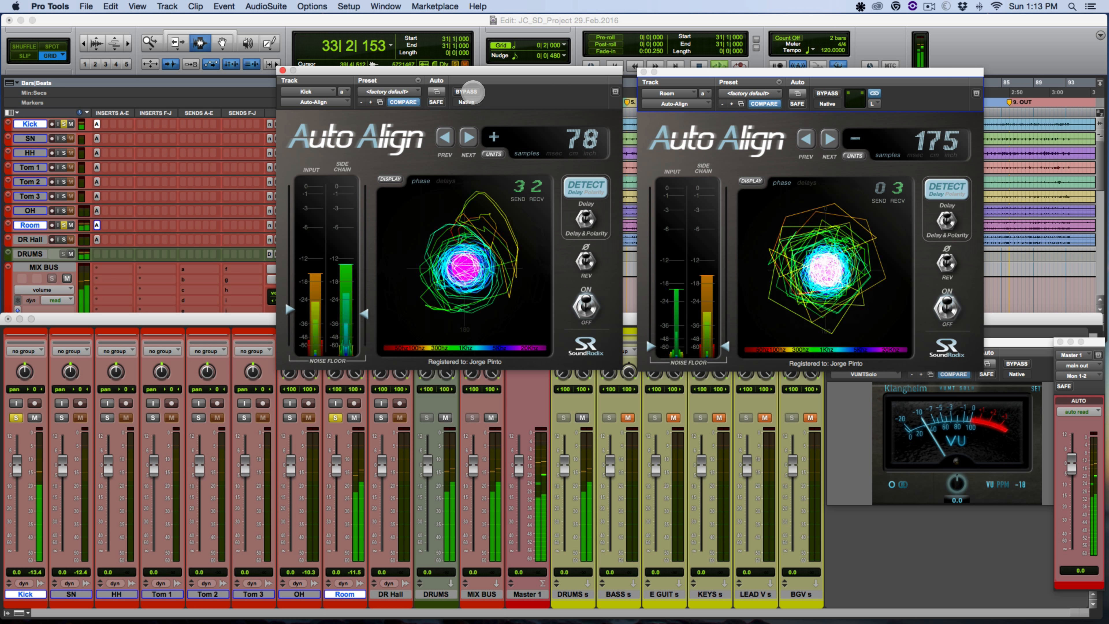
alt+shift+click(466, 91)
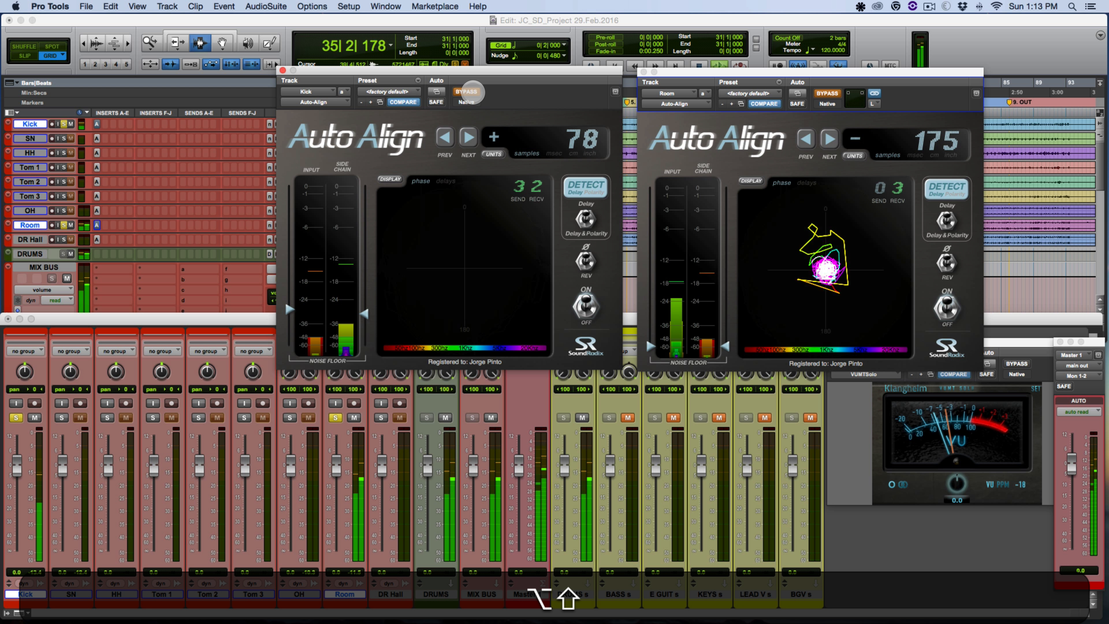
alt+shift+click(466, 91)
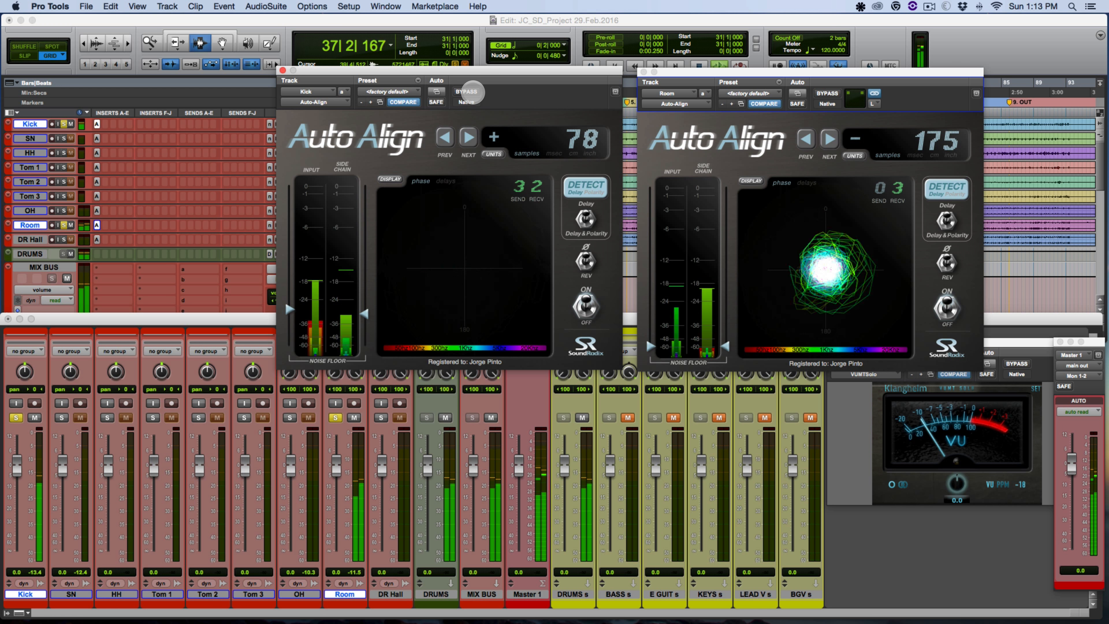
Step: During playback, compare Kick and Room with Auto-Align bypassed and active and with the Room's polarity switched, then stop playback
alt+shift+click(467, 91)
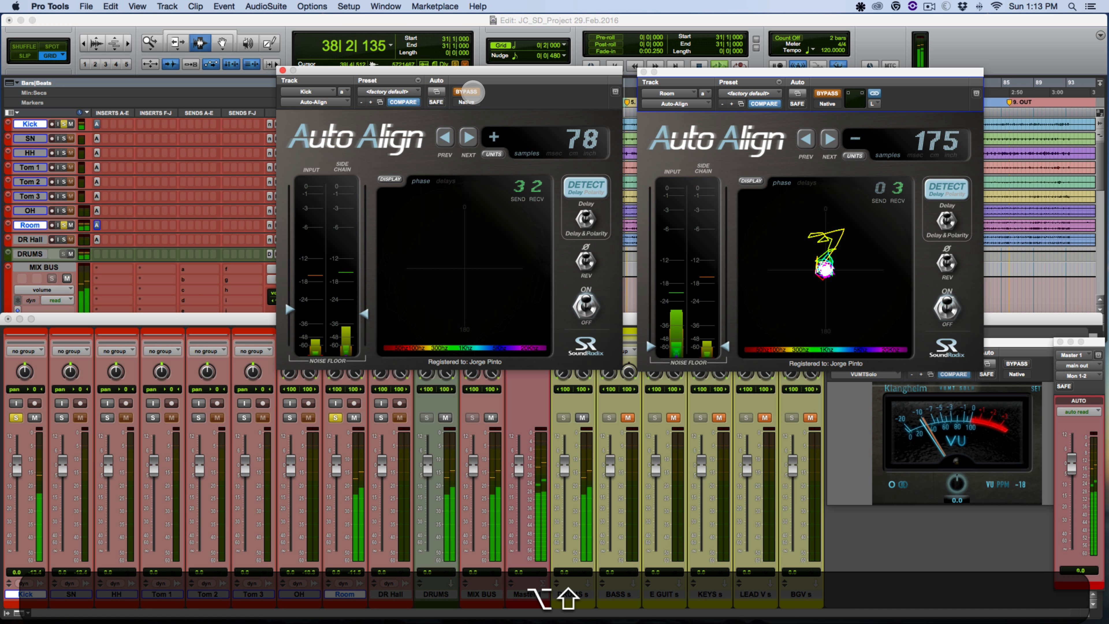
alt+shift+click(466, 91)
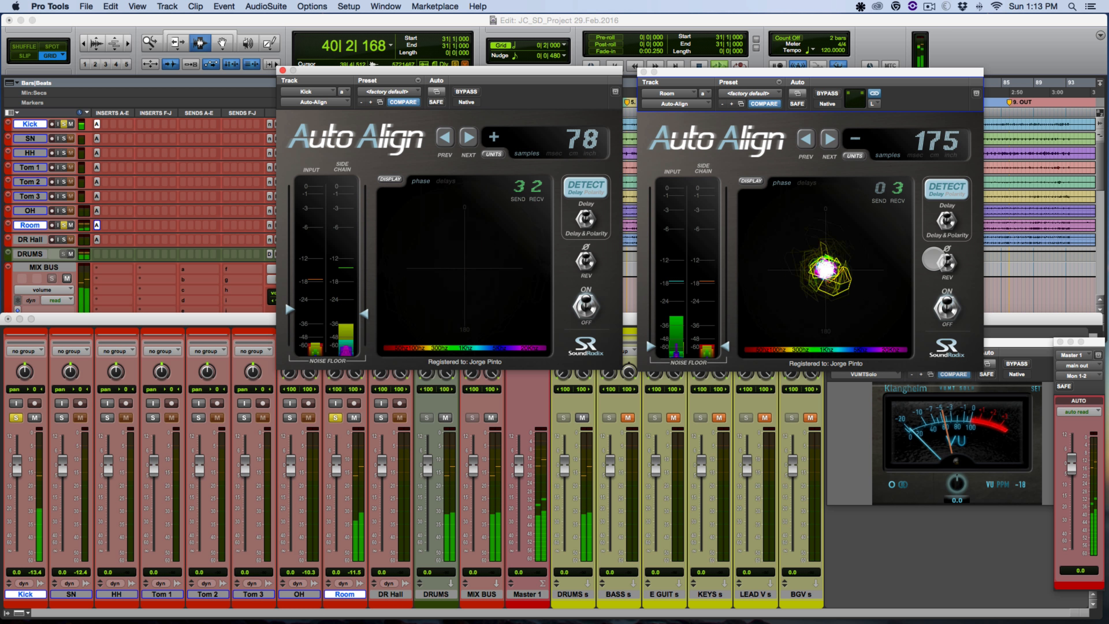
click(947, 262)
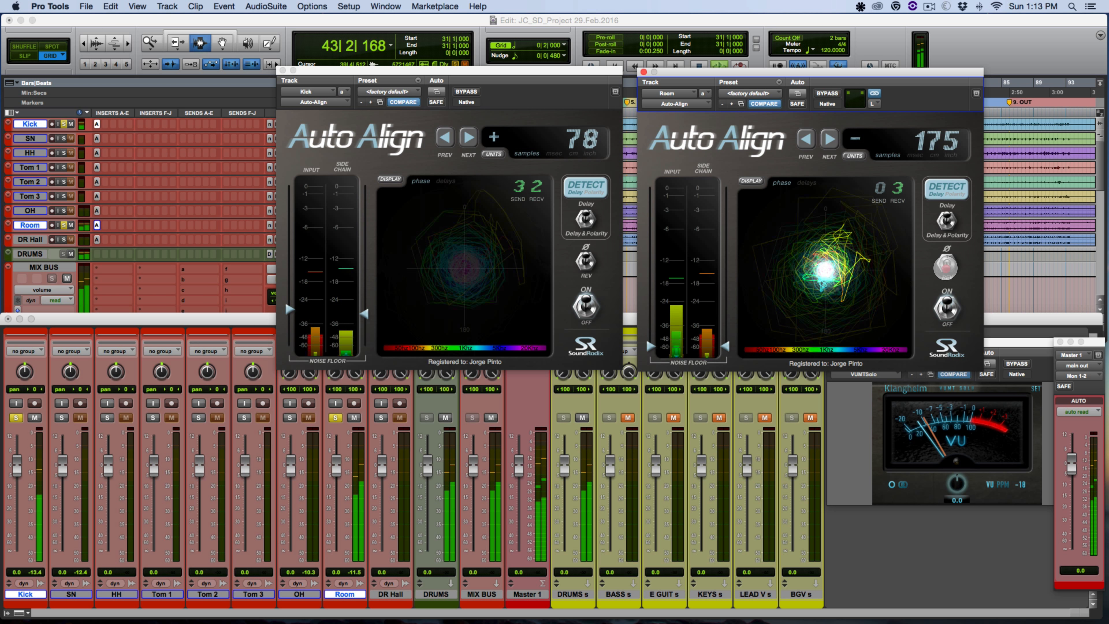
click(947, 264)
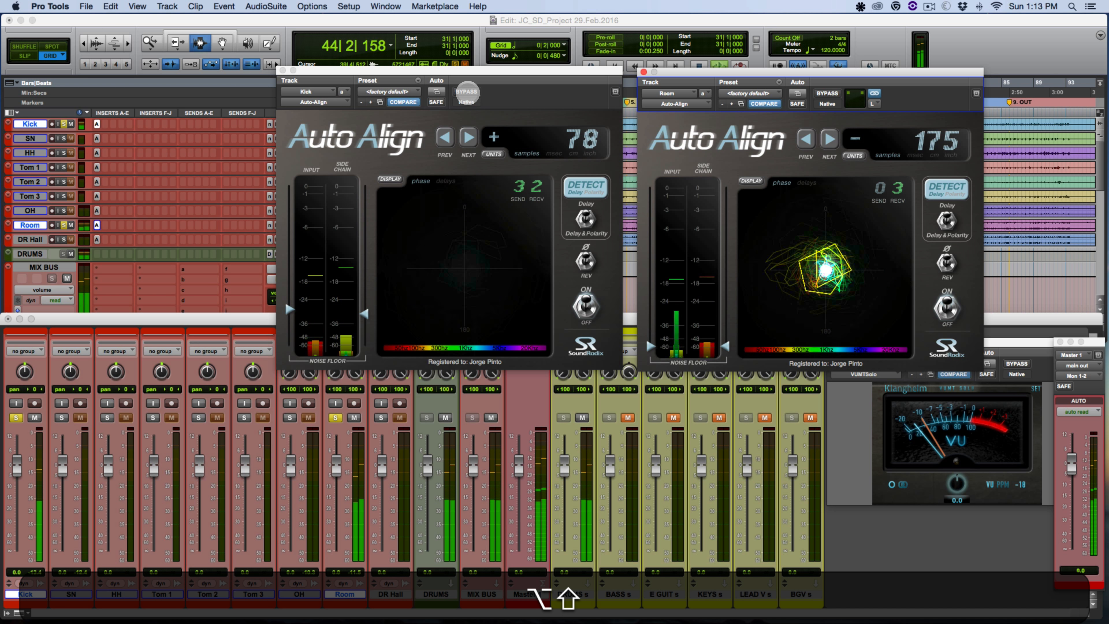
alt+shift+click(467, 92)
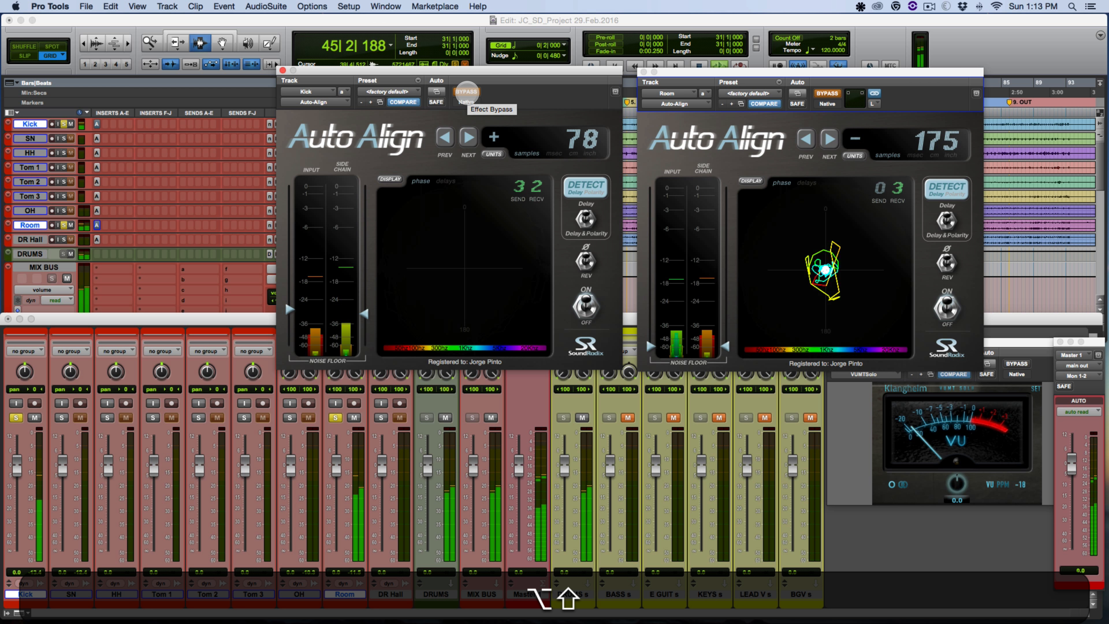
alt+shift+click(466, 92)
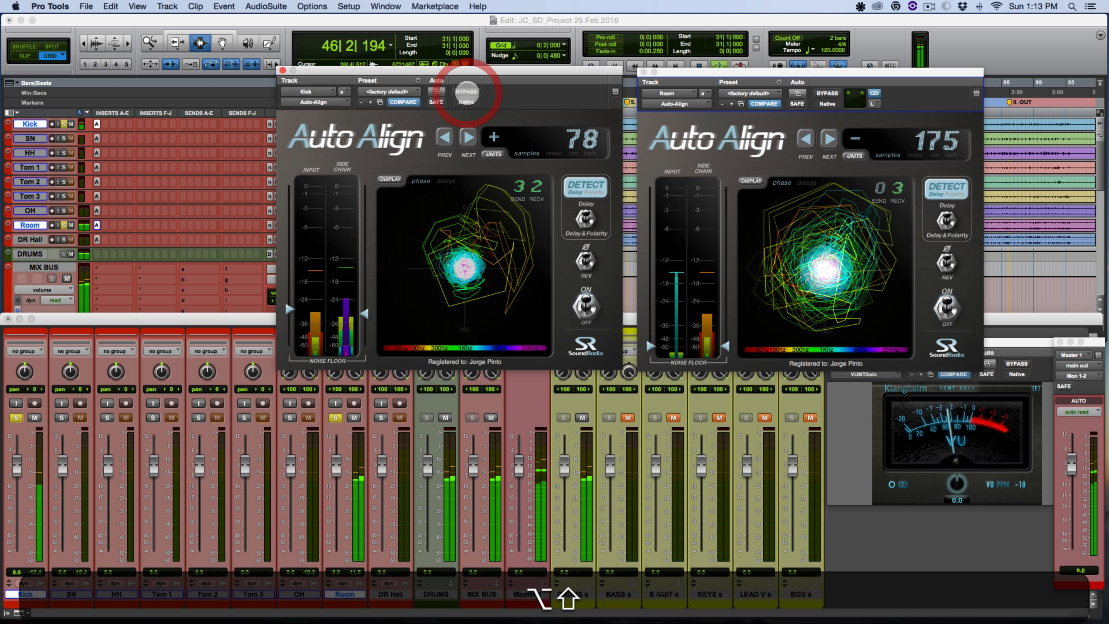
key(space)
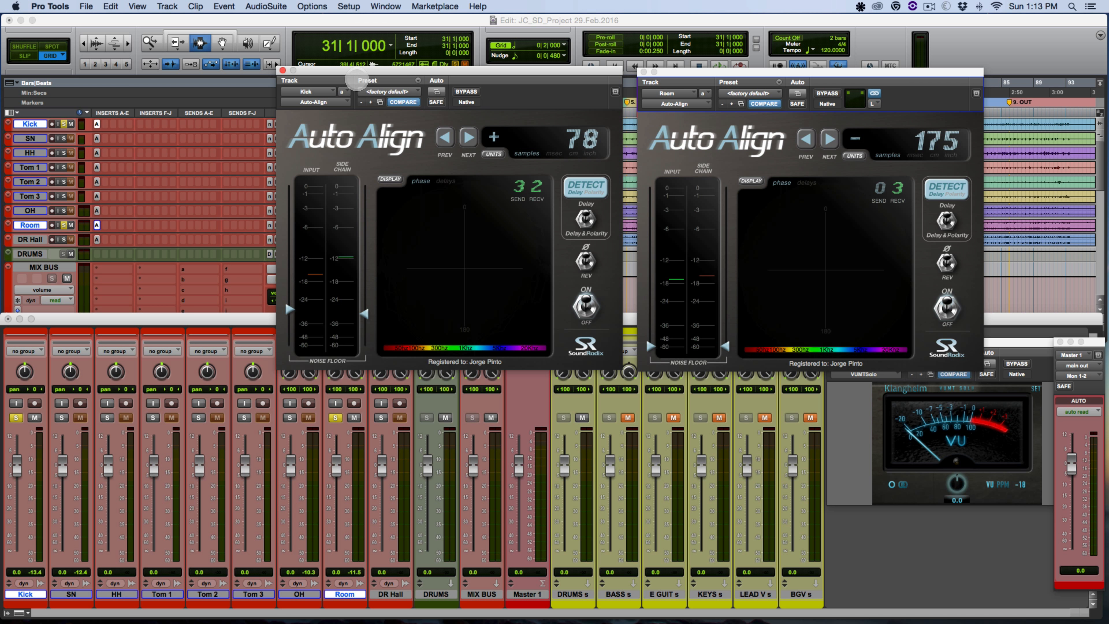
Step: Close the Kick and Room Auto-Align windows and open the HH and OH instances side by side
drag(497, 73, 511, 77)
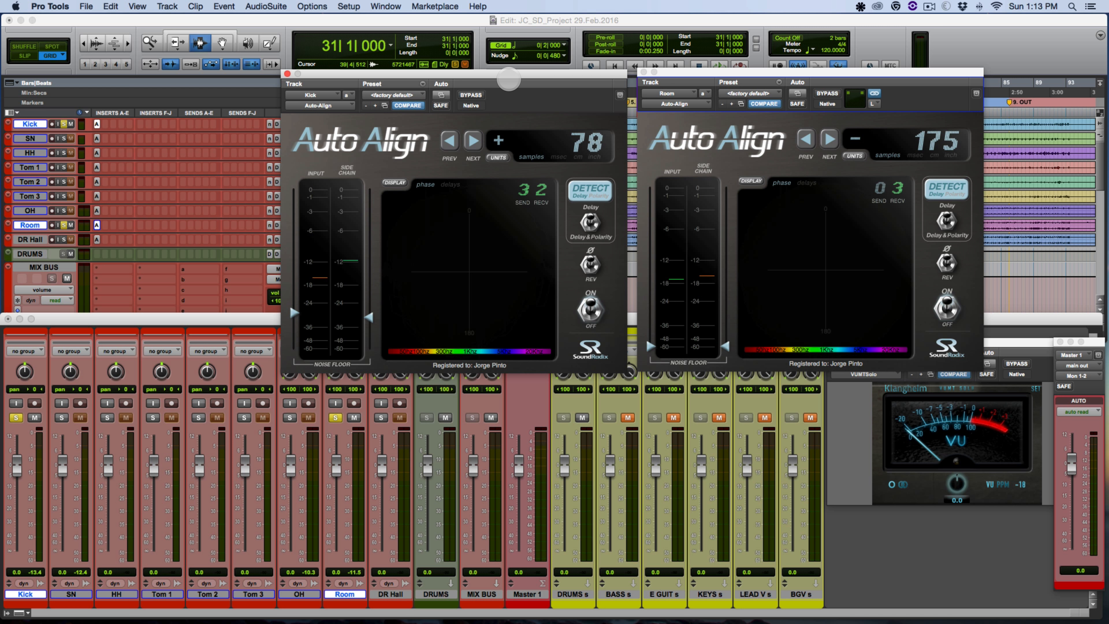
alt+click(287, 73)
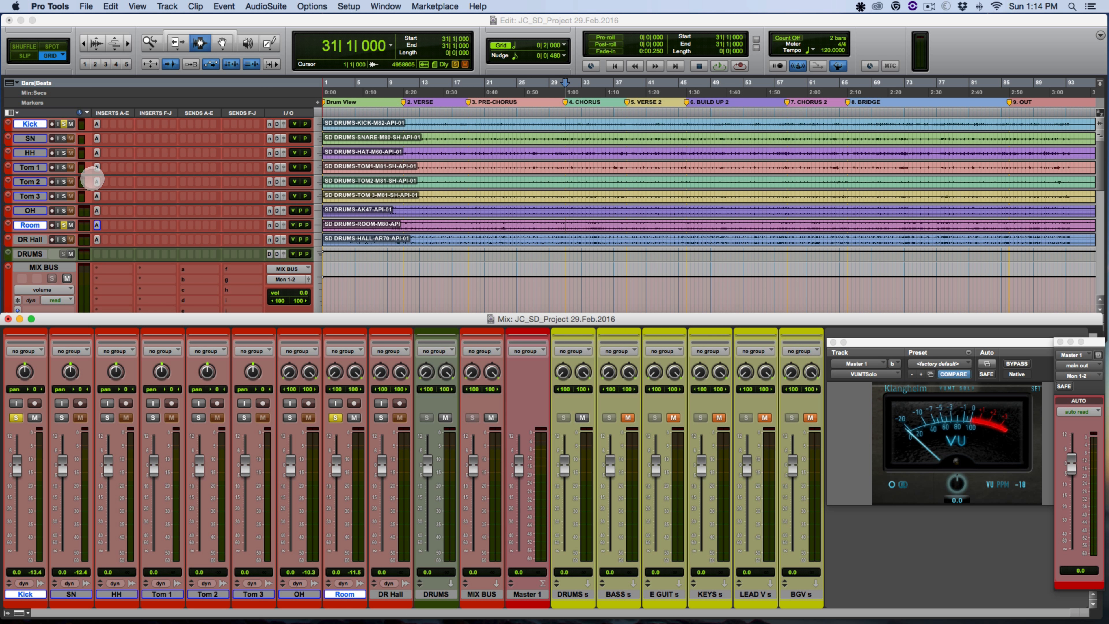
click(96, 152)
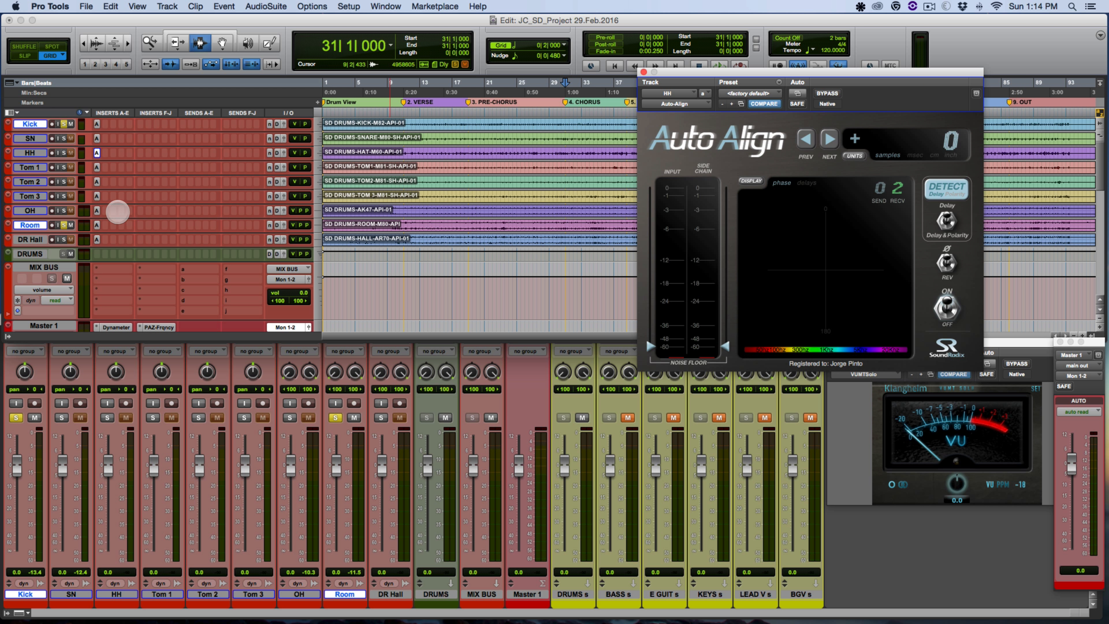
click(96, 211)
drag(846, 77, 484, 77)
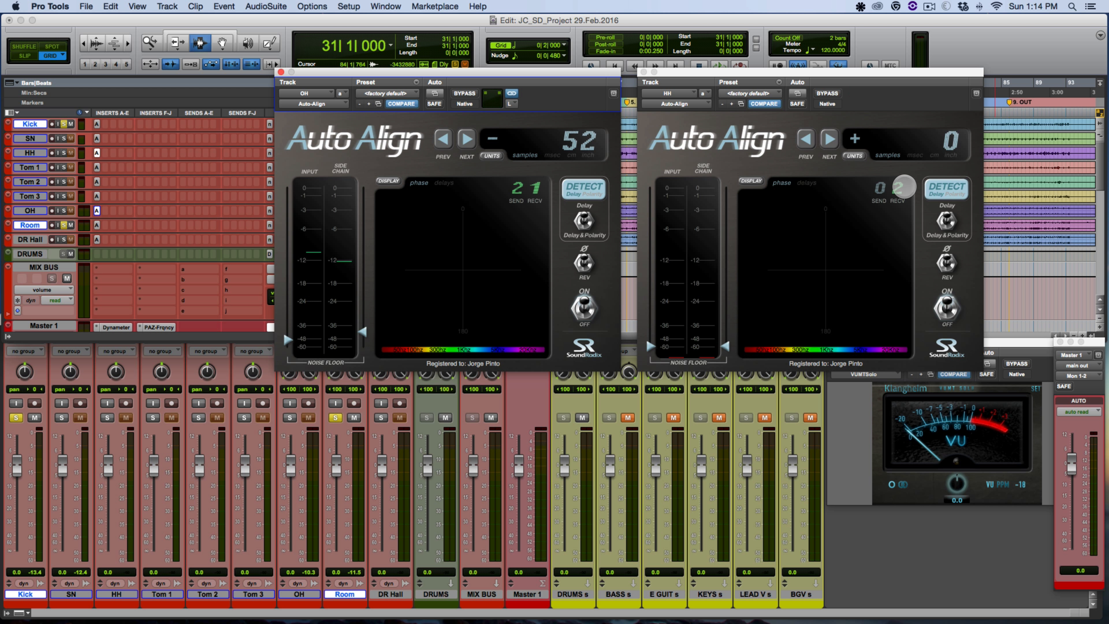
Step: Replace the Kick and Room solos with solos on HH and OH, and select the HH and OH tracks together
key(space)
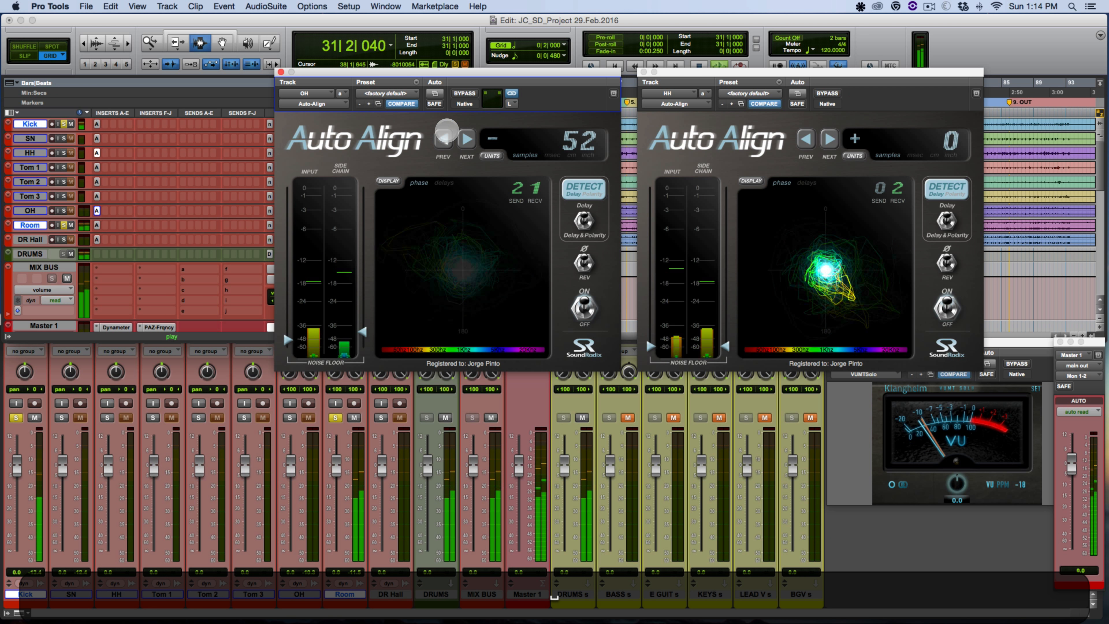
key(space)
click(335, 417)
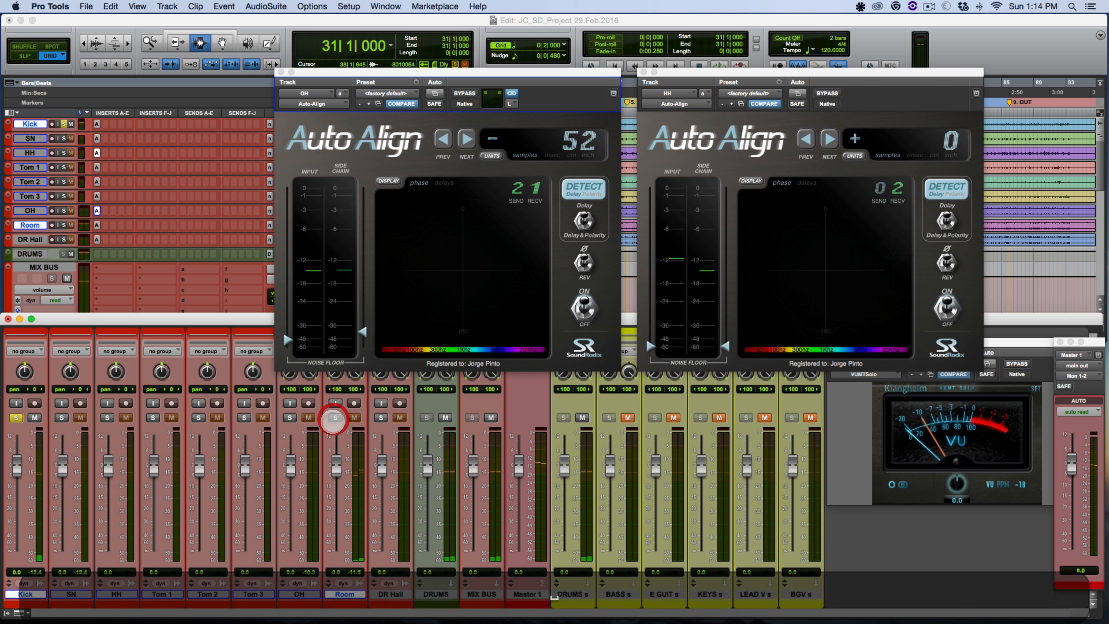
alt+click(335, 594)
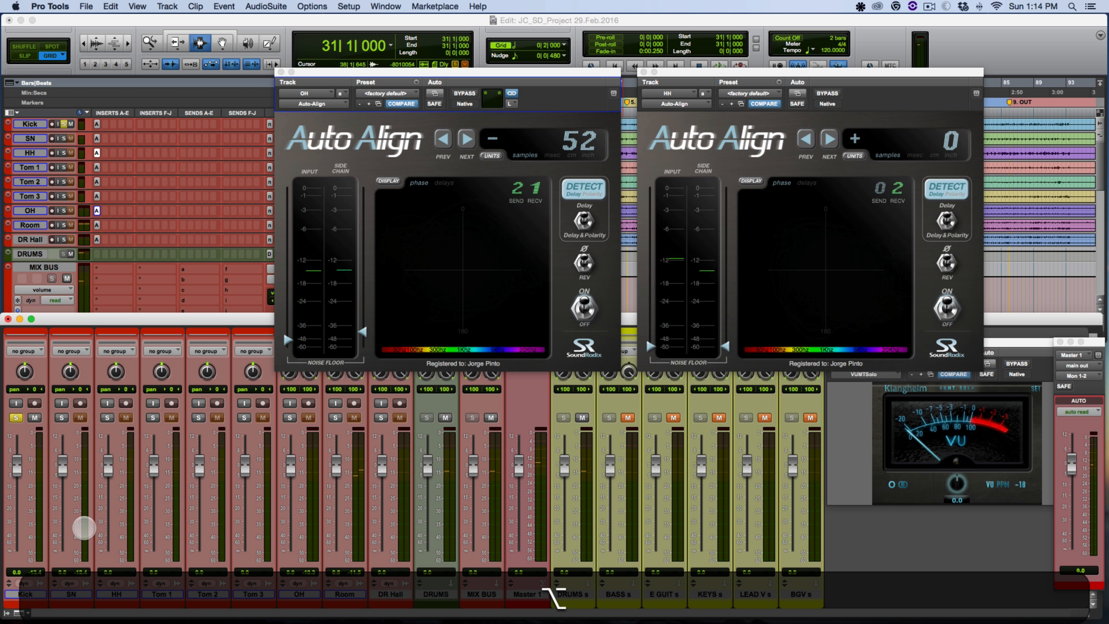
click(16, 417)
click(107, 418)
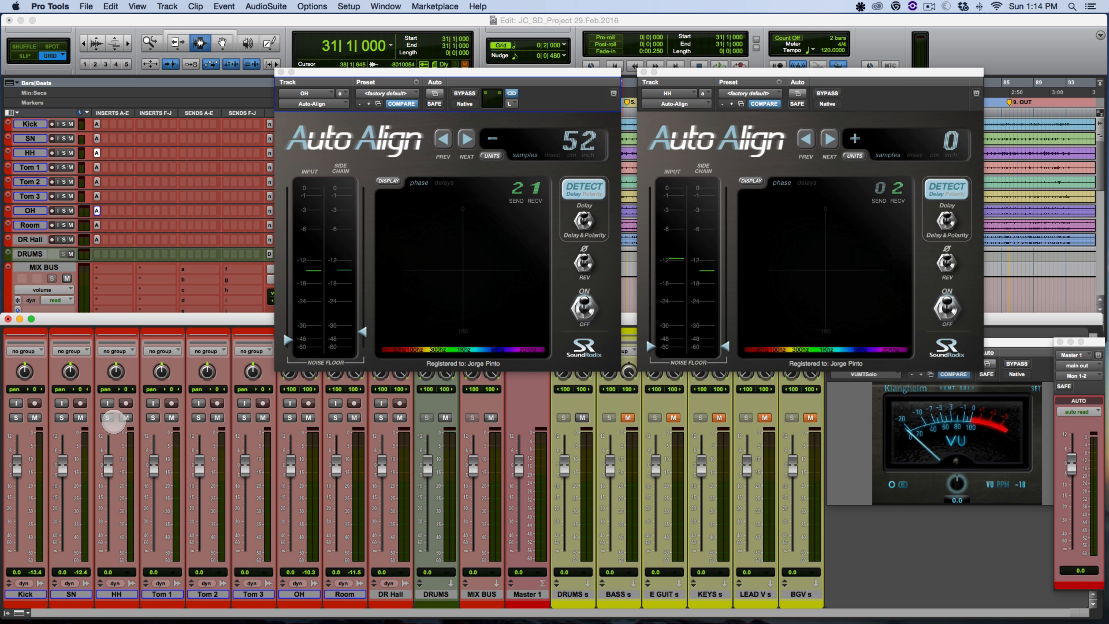
click(290, 417)
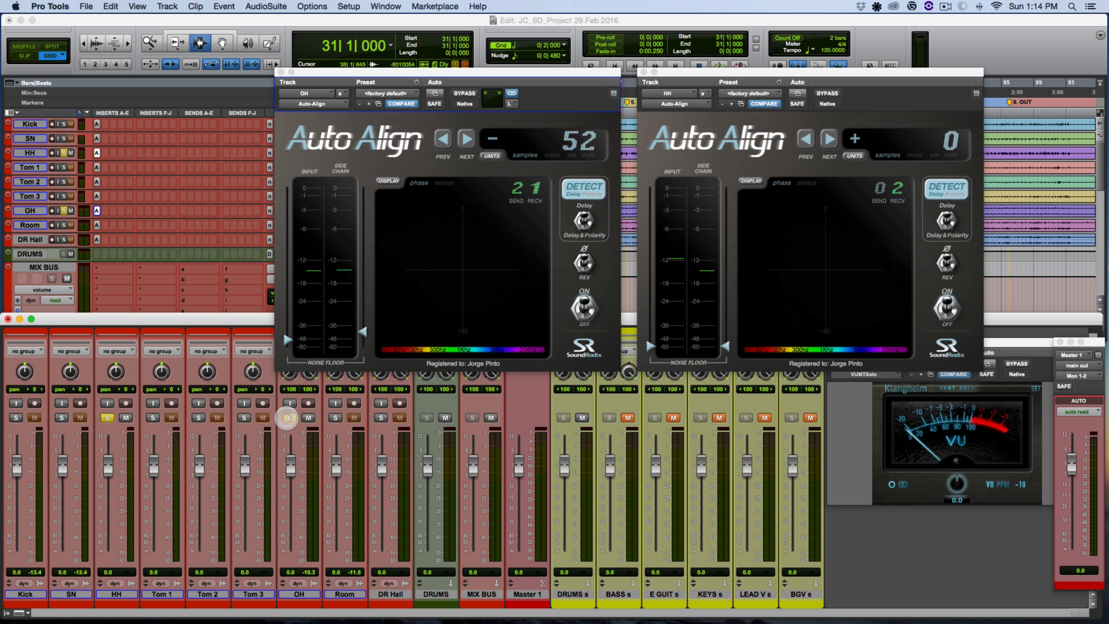
click(299, 593)
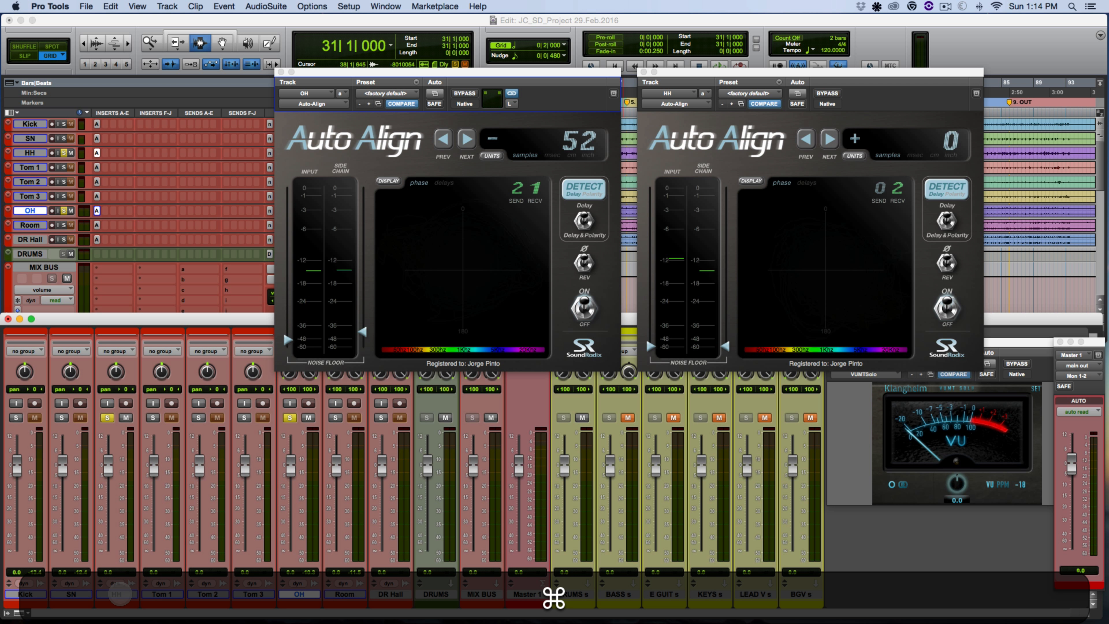
super+click(118, 594)
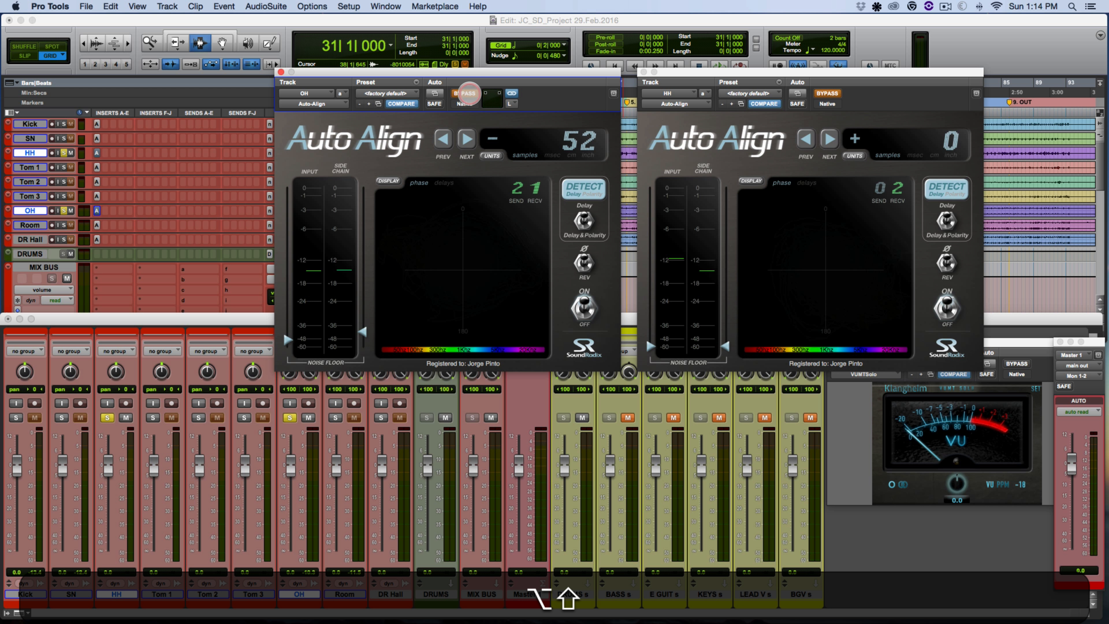
Step: Play HH and OH from bar 31 with Auto-Align bypassed on both, and turn both alignments back on during playback
alt+shift+click(464, 93)
key(space)
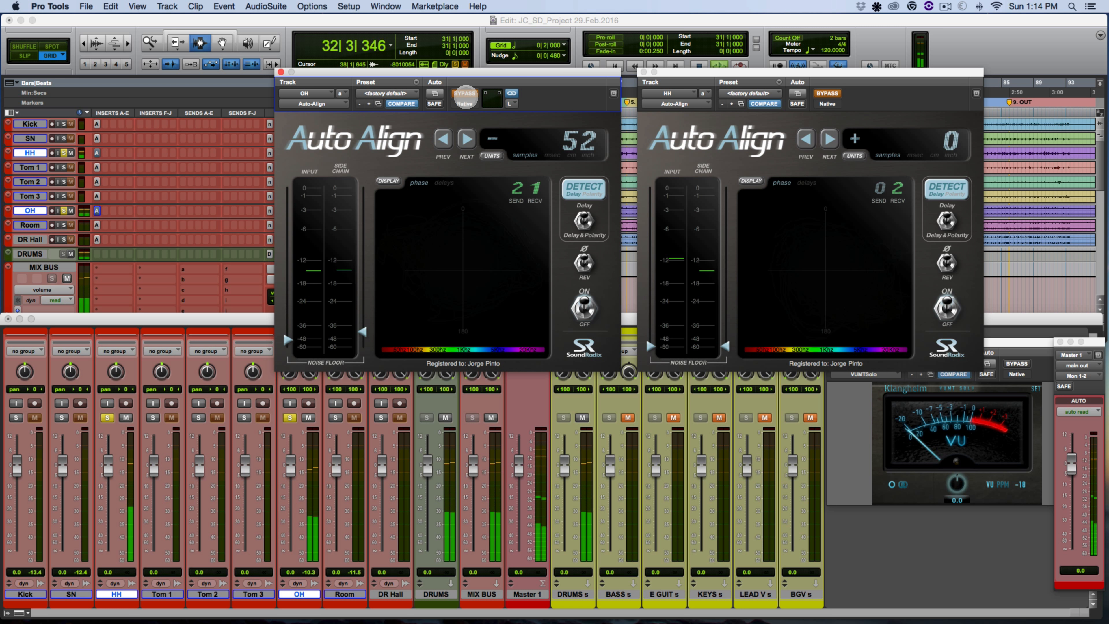
alt+shift+click(465, 97)
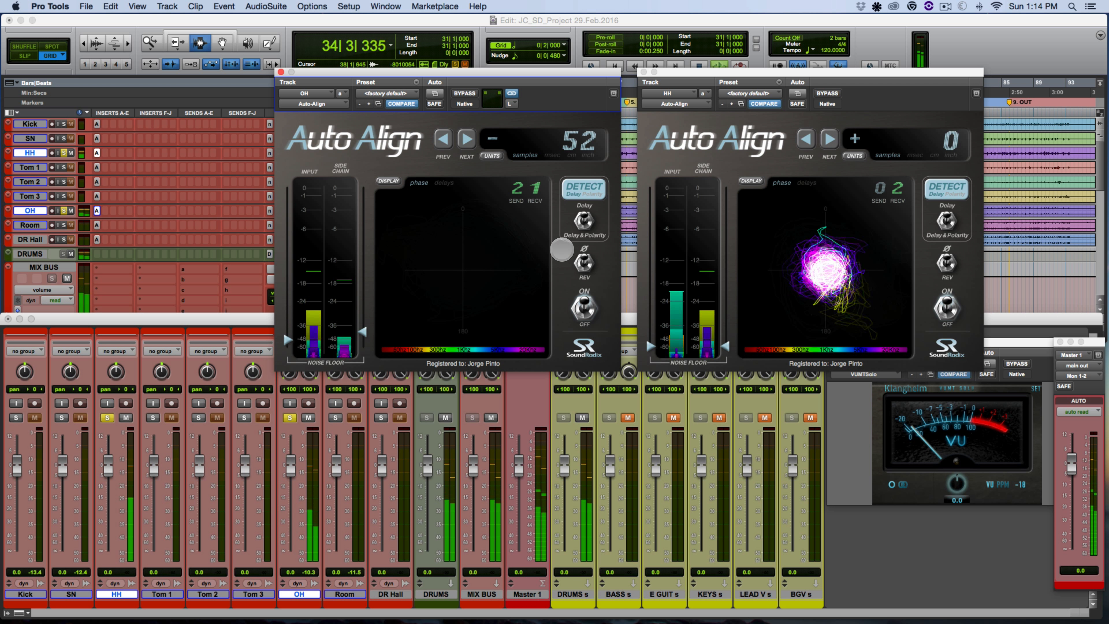
Step: Raise the OH and HH input noise floors, detect the HH's delay against OH, toggle the HH's polarity and stop playback
drag(288, 340, 288, 331)
drag(651, 346, 649, 322)
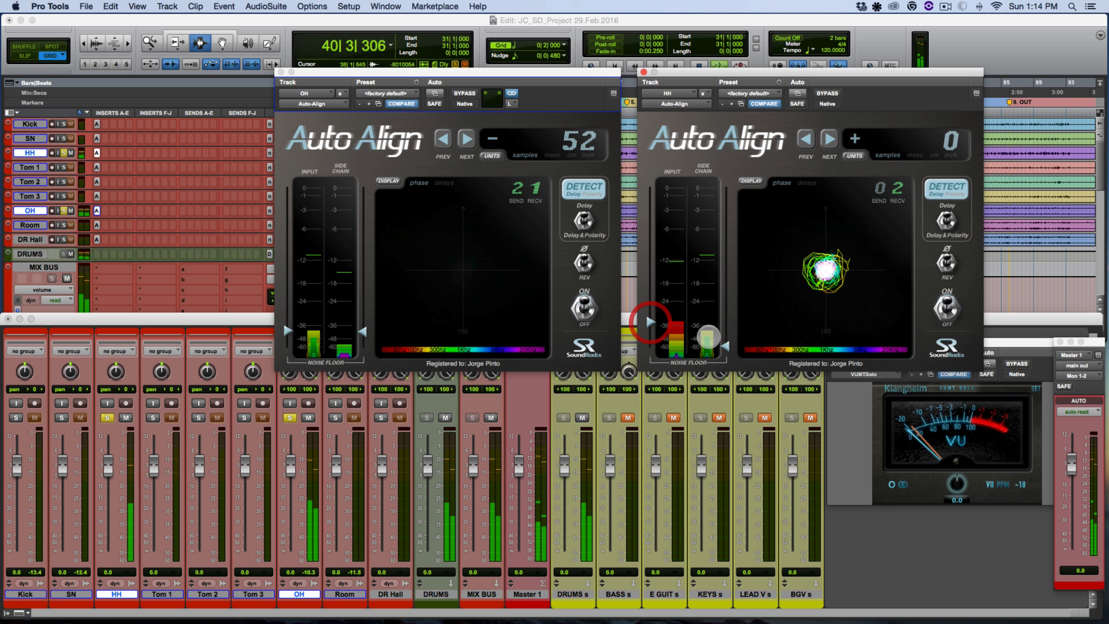
click(952, 192)
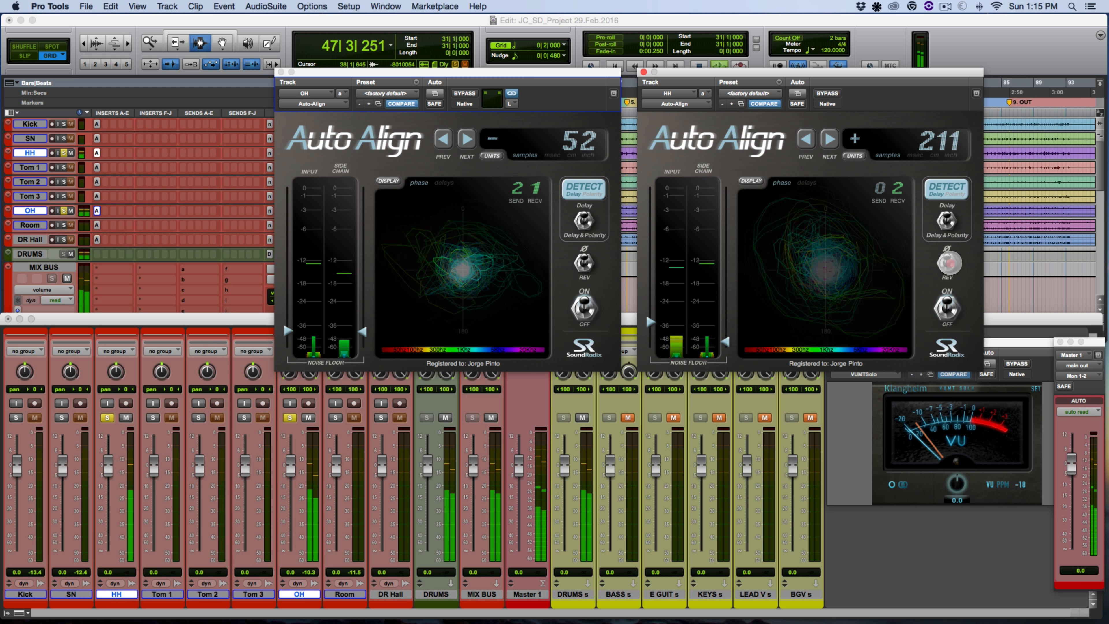
click(947, 263)
key(space)
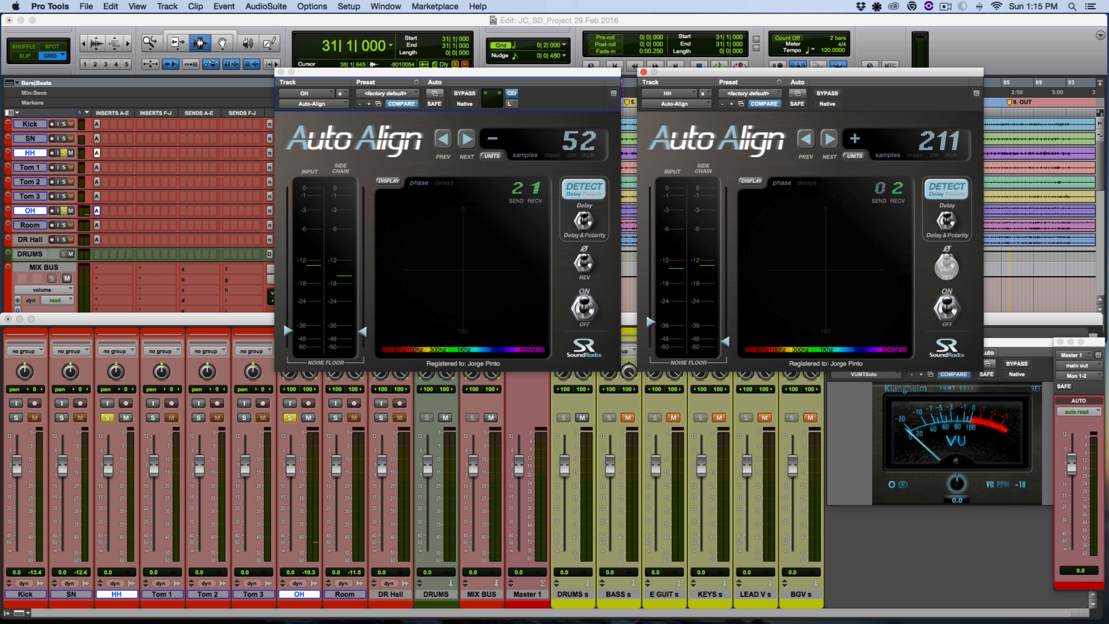
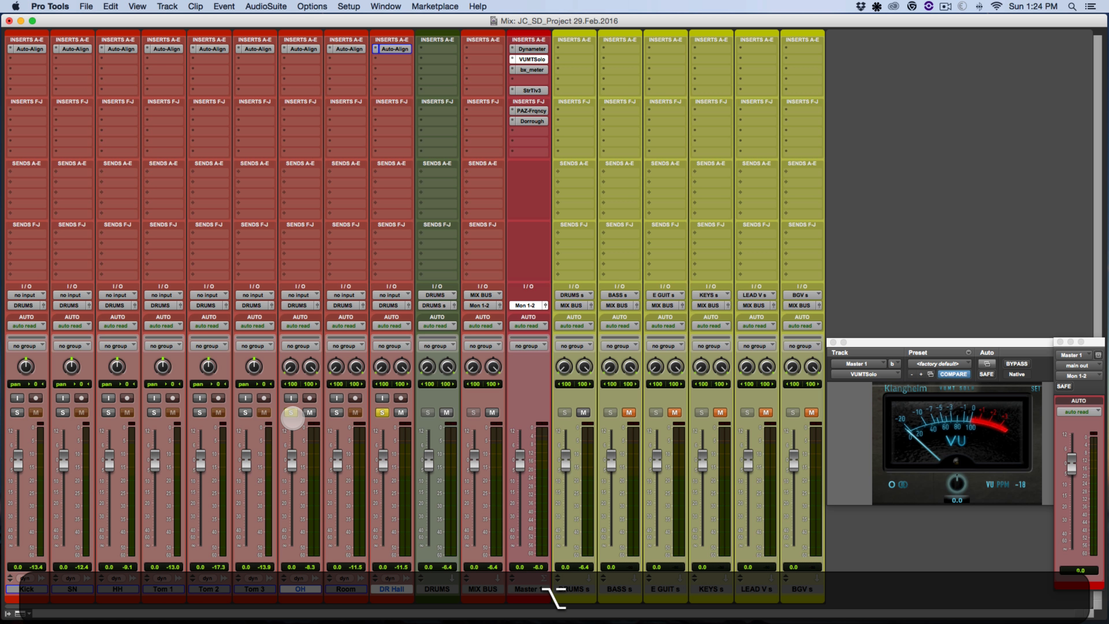
Step: Clear all drum solos, reactivate the mix groups and select every track from Kick to DR Hall
click(291, 412)
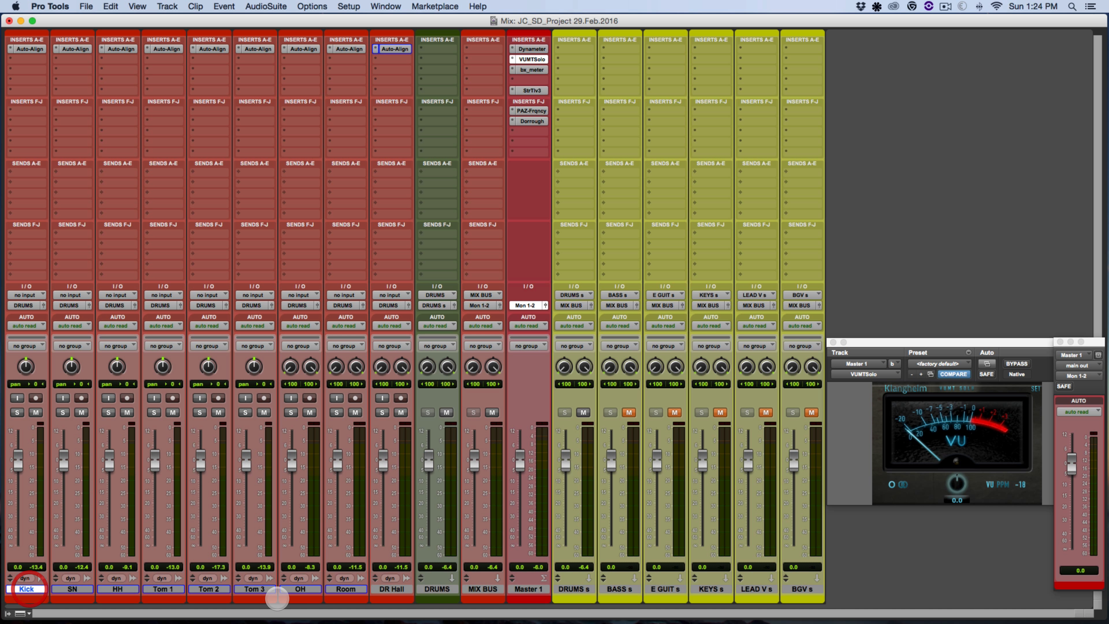
key(shift+super+g)
shift+click(391, 588)
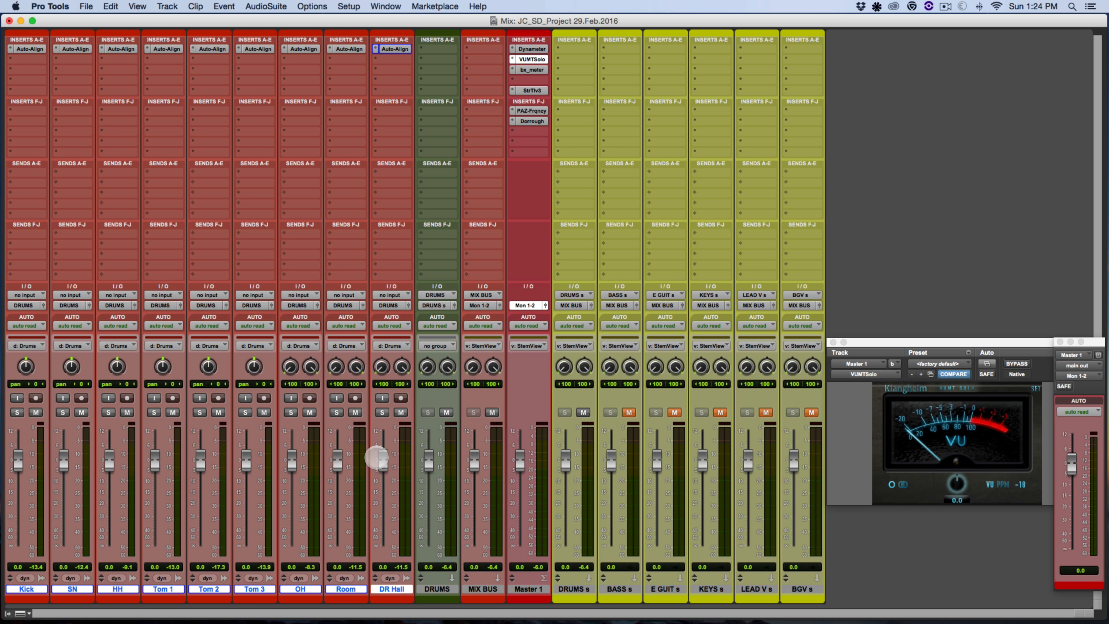
Step: Play the full aligned drum kit briefly, stop, and bypass Auto-Align on all selected drum tracks together
key(space)
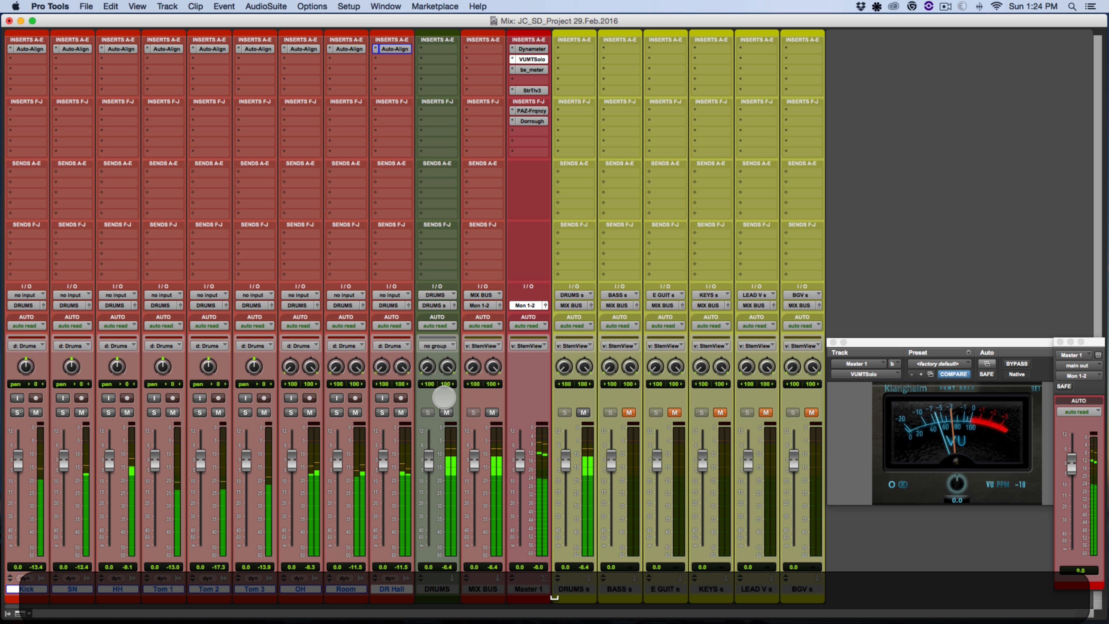
key(space)
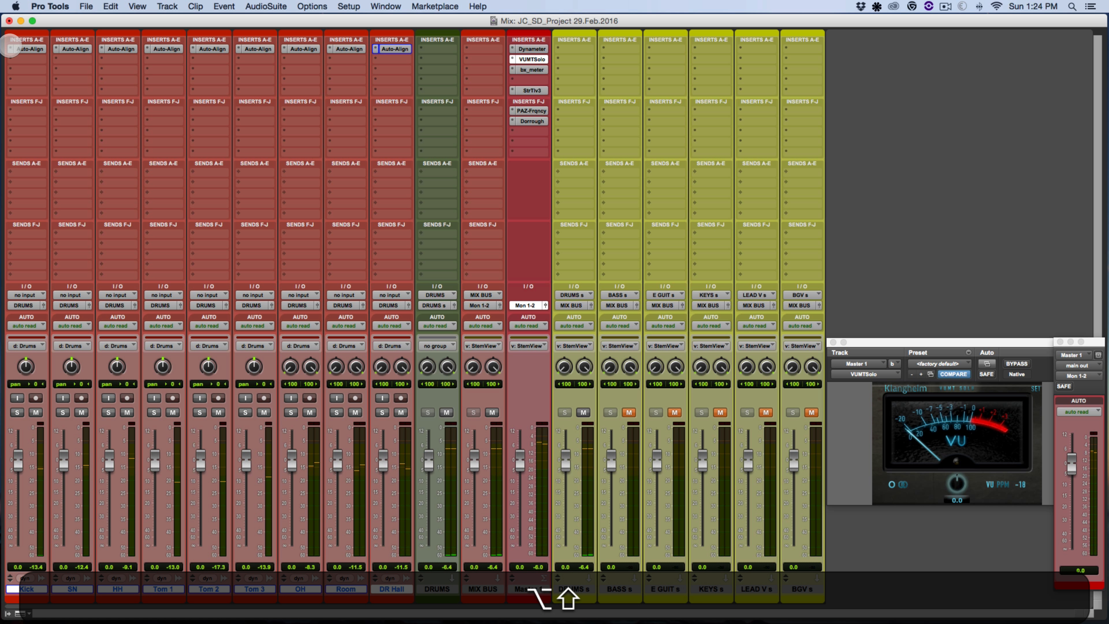
alt+shift+click(37, 48)
alt+shift+super+click(27, 49)
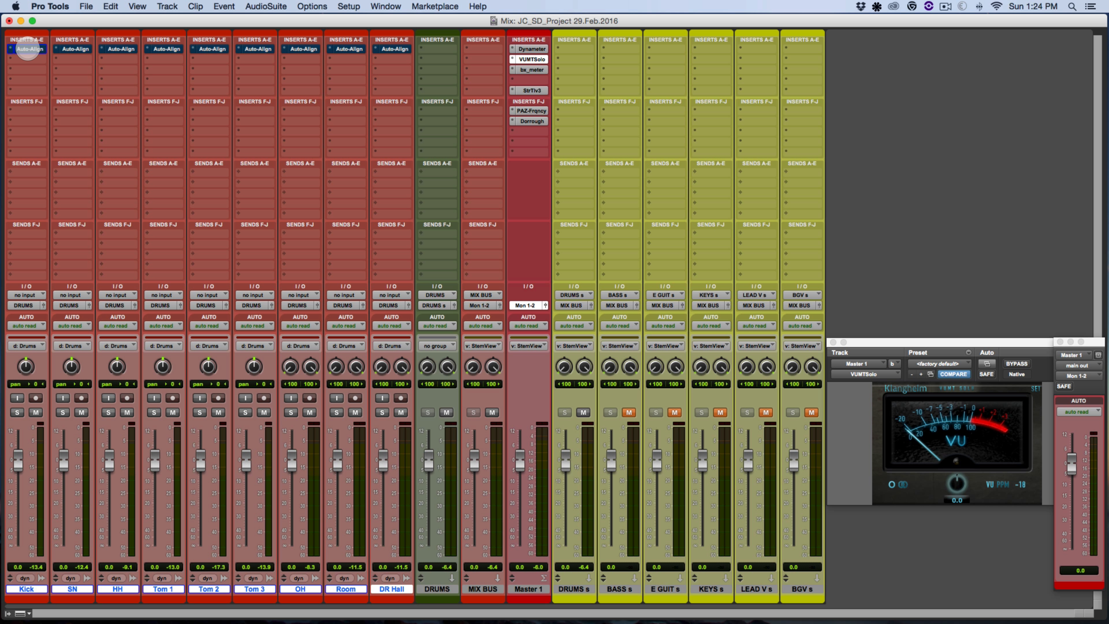
alt+shift+super+click(28, 49)
alt+shift+super+click(28, 49)
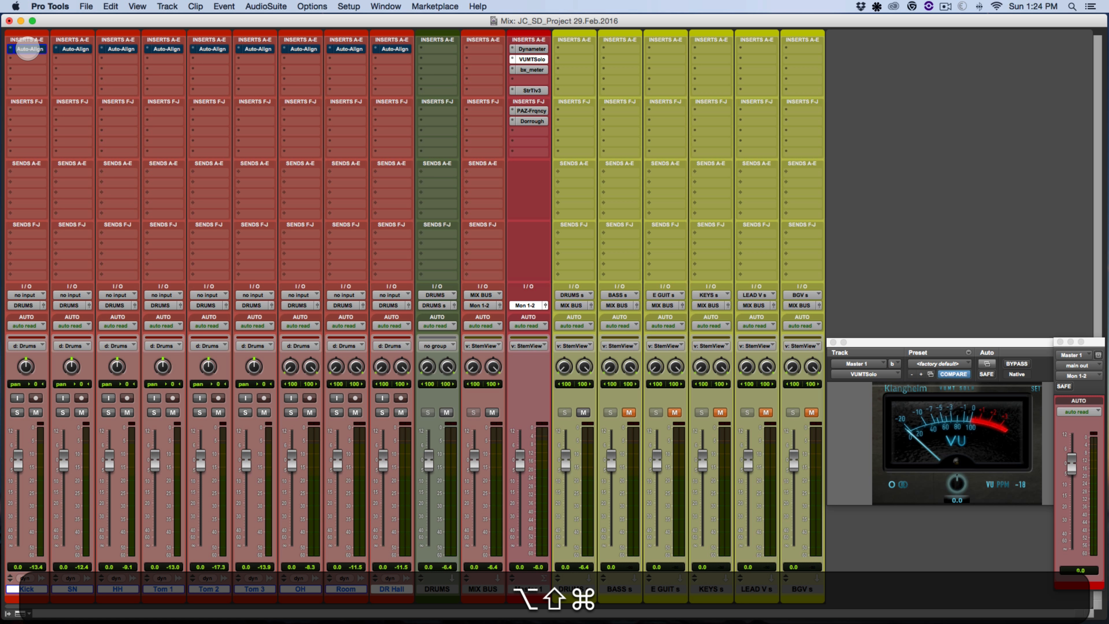
Step: Play the whole drum kit while toggling the Auto-Align bypass on all drum tracks together to compare aligned and unaligned sound
key(space)
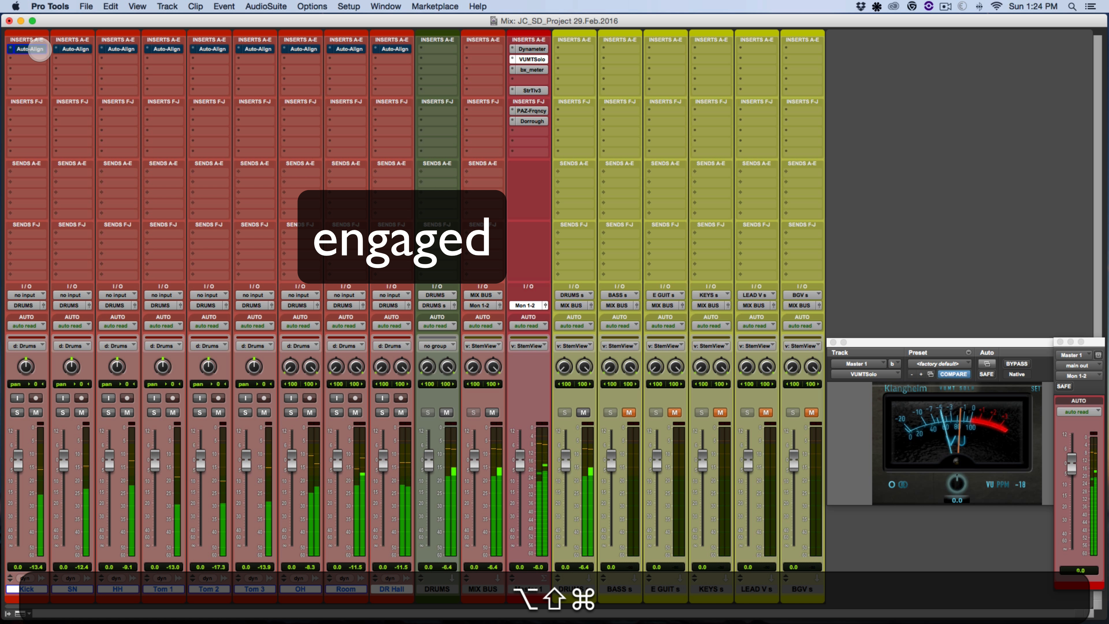
alt+shift+super+click(39, 49)
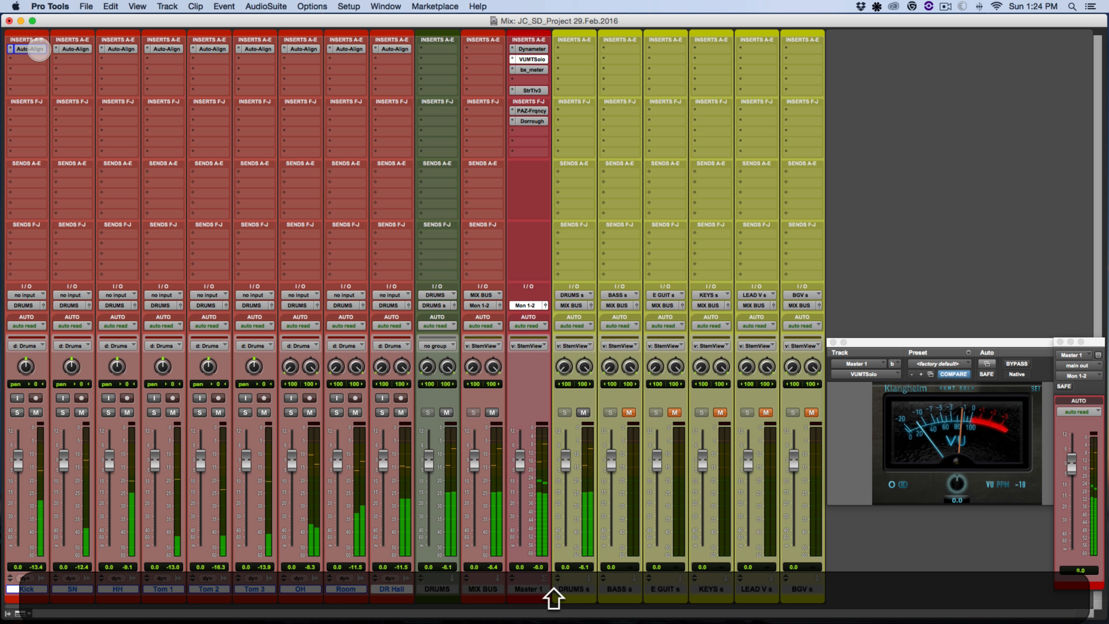
alt+shift+super+click(39, 49)
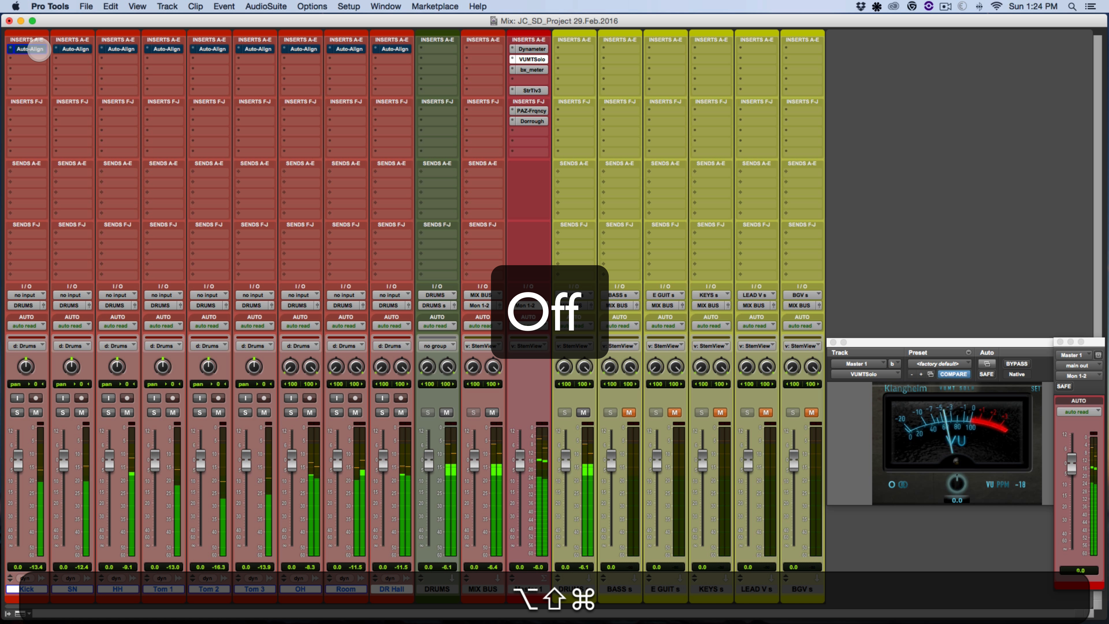
alt+shift+super+click(38, 49)
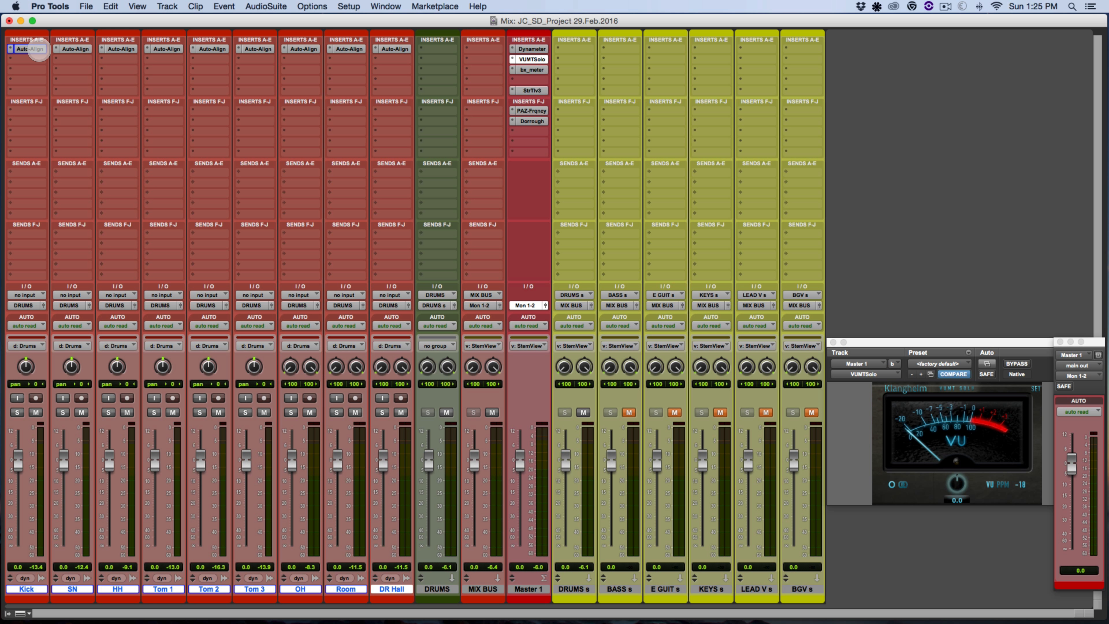
alt+shift+super+click(39, 51)
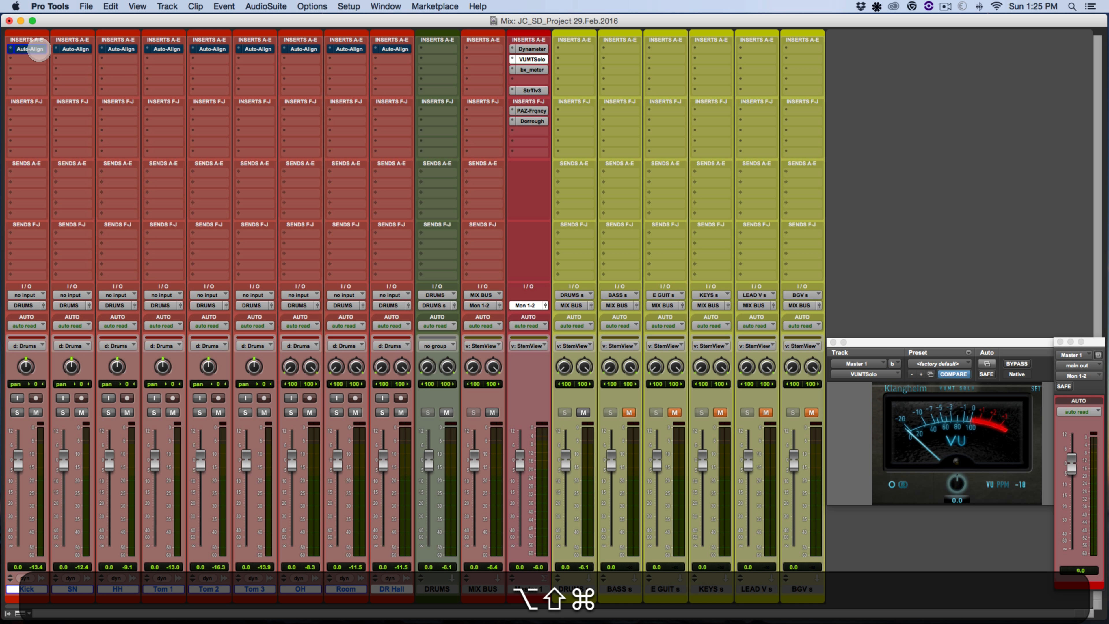
Step: Replay the full drum kit, repeatedly switching Auto-Align between bypassed and active on all drum tracks together, and stop playback with it active
key(space)
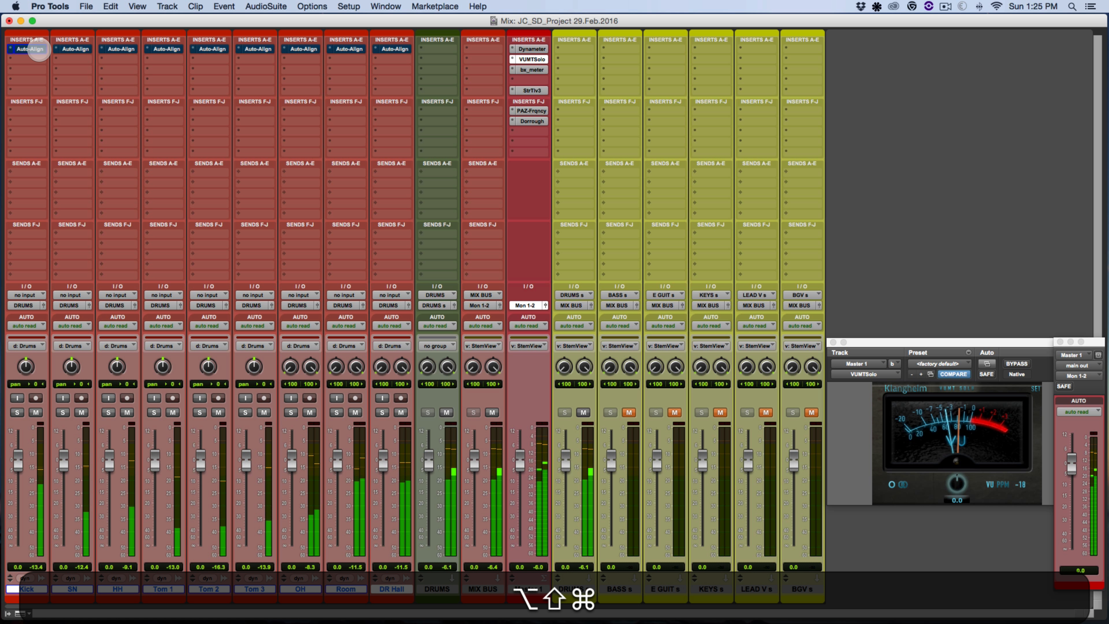
alt+shift+super+click(38, 49)
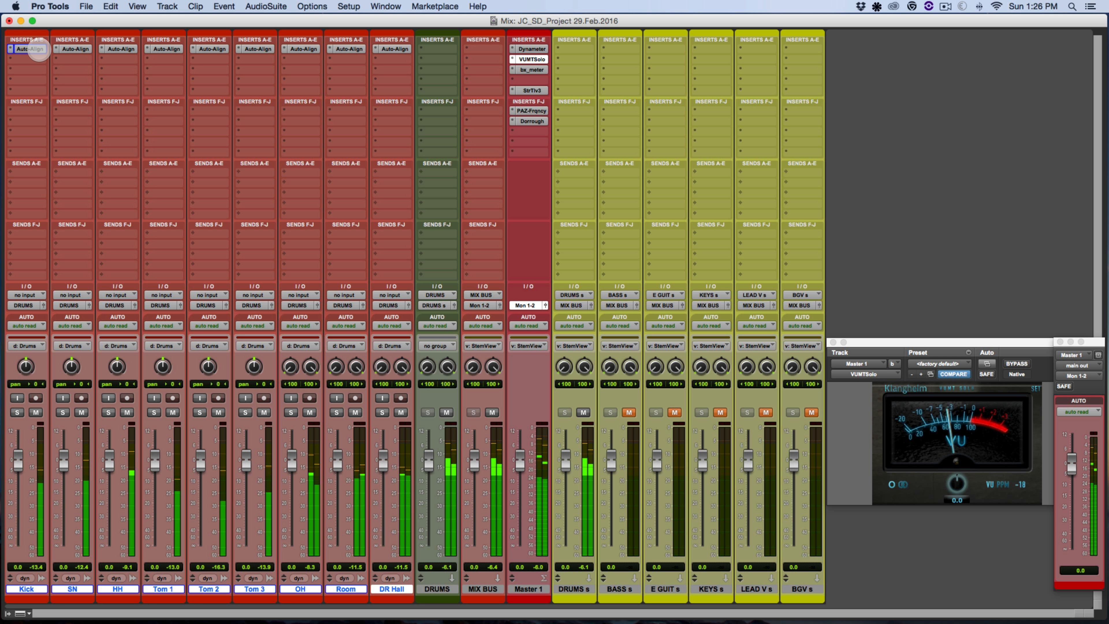
key(alt+shift+super)
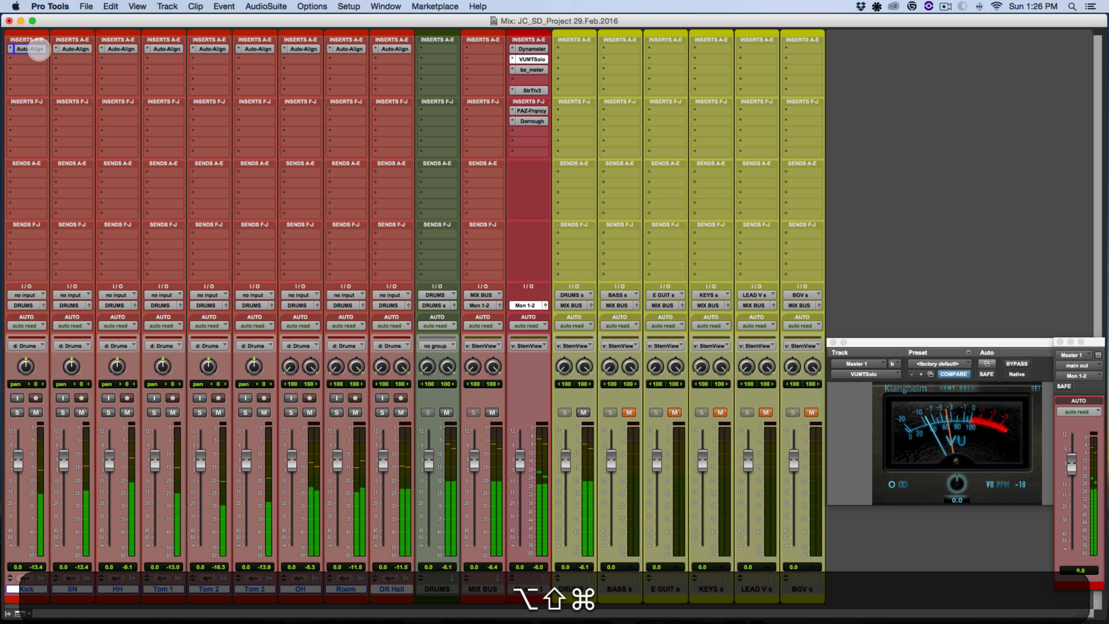
alt+shift+super+click(38, 50)
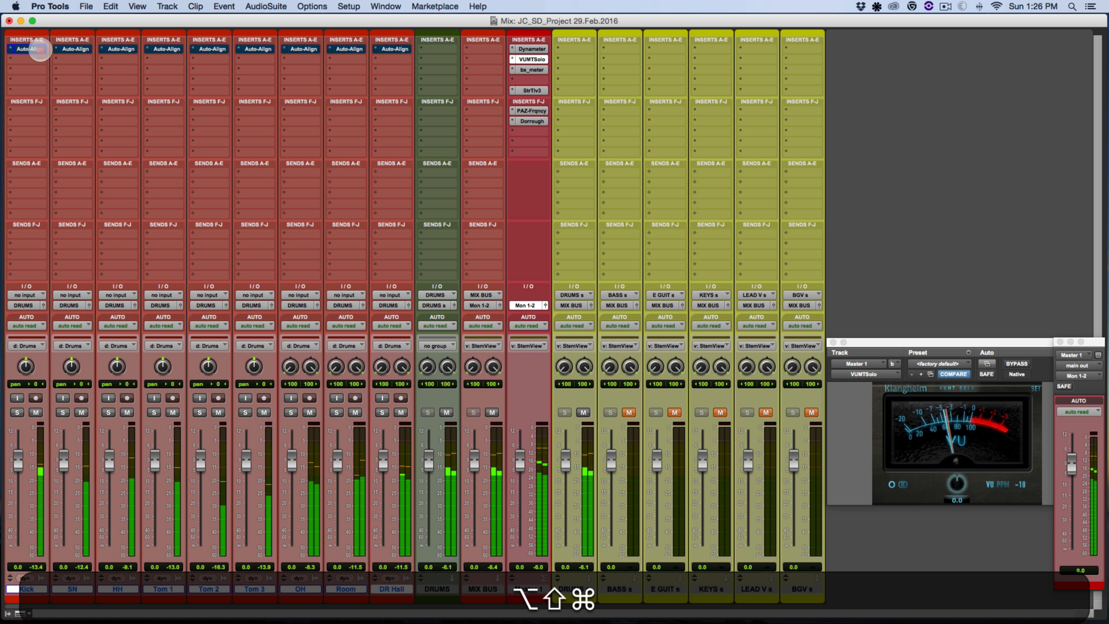
alt+shift+super+click(39, 49)
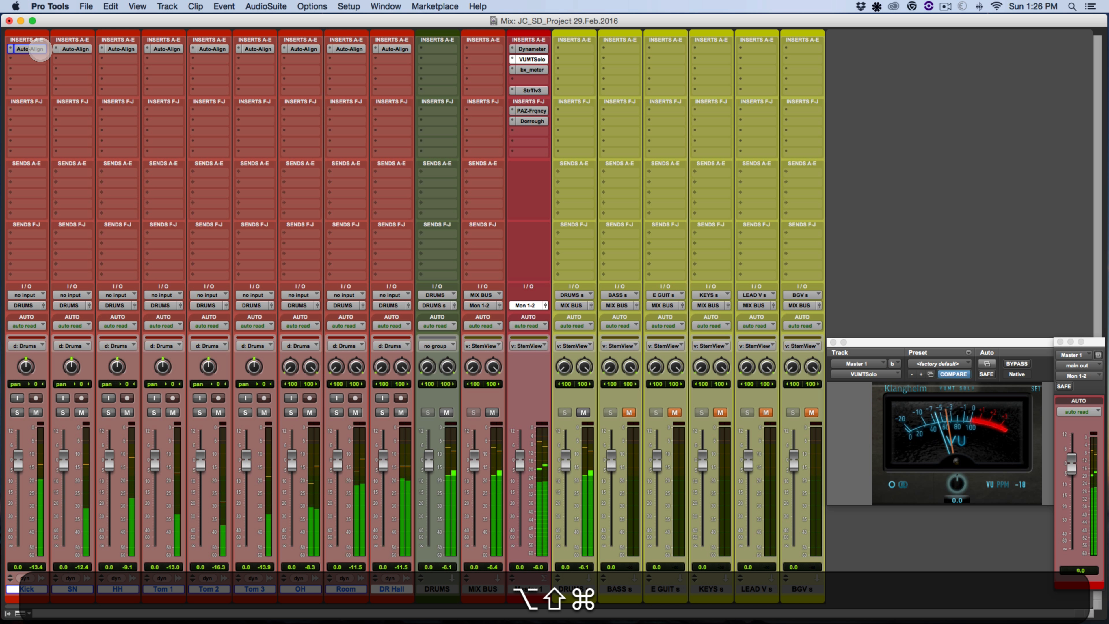
alt+shift+super+click(39, 49)
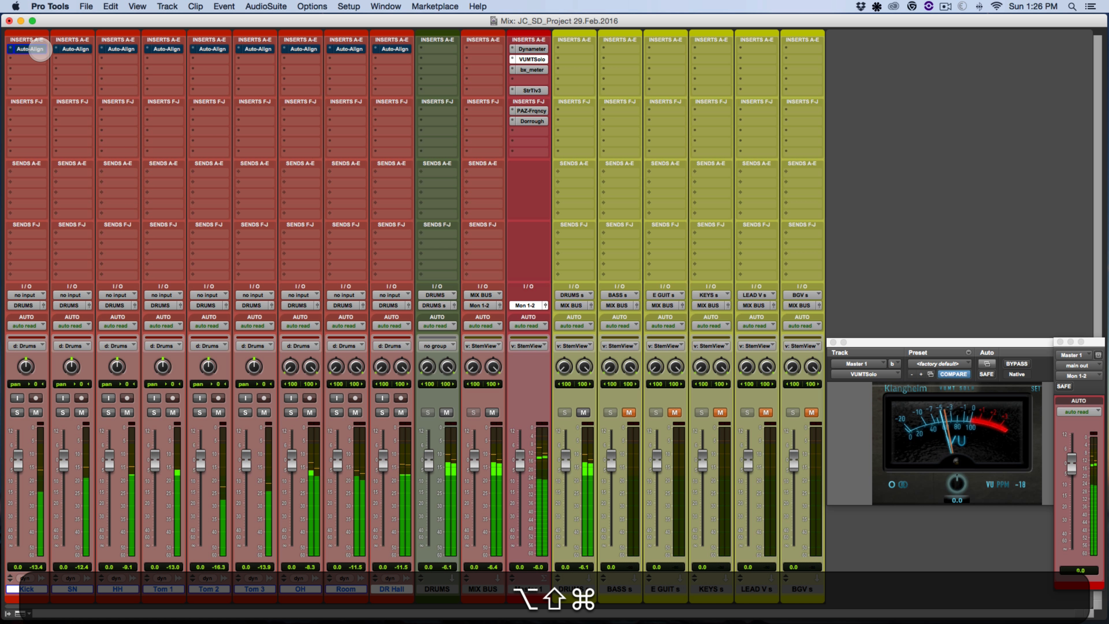
alt+shift+super+click(39, 49)
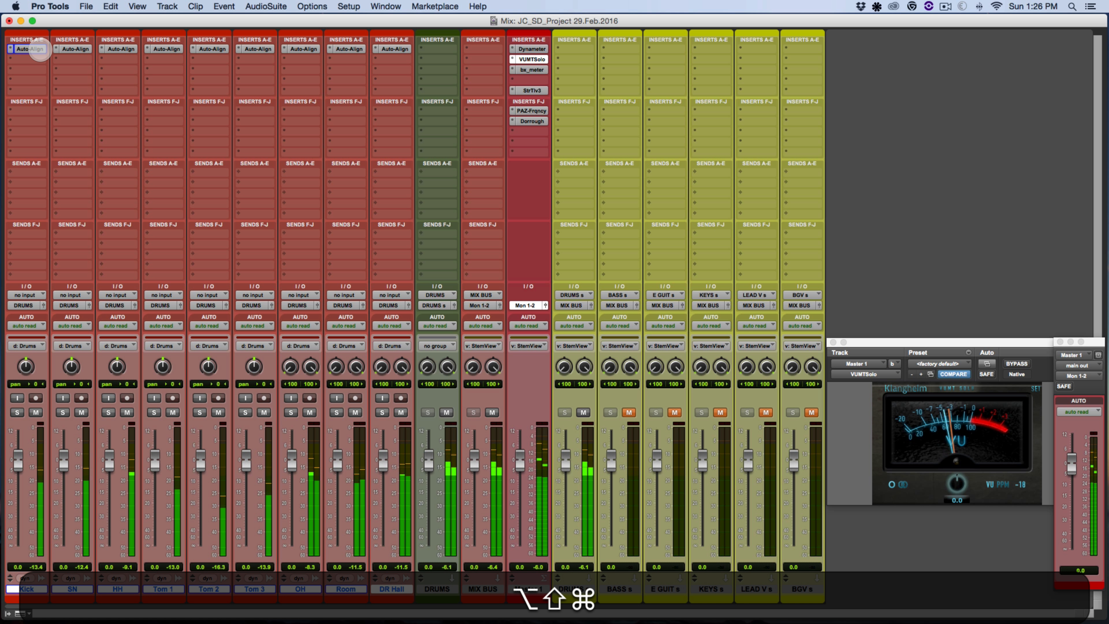
alt+shift+super+click(38, 50)
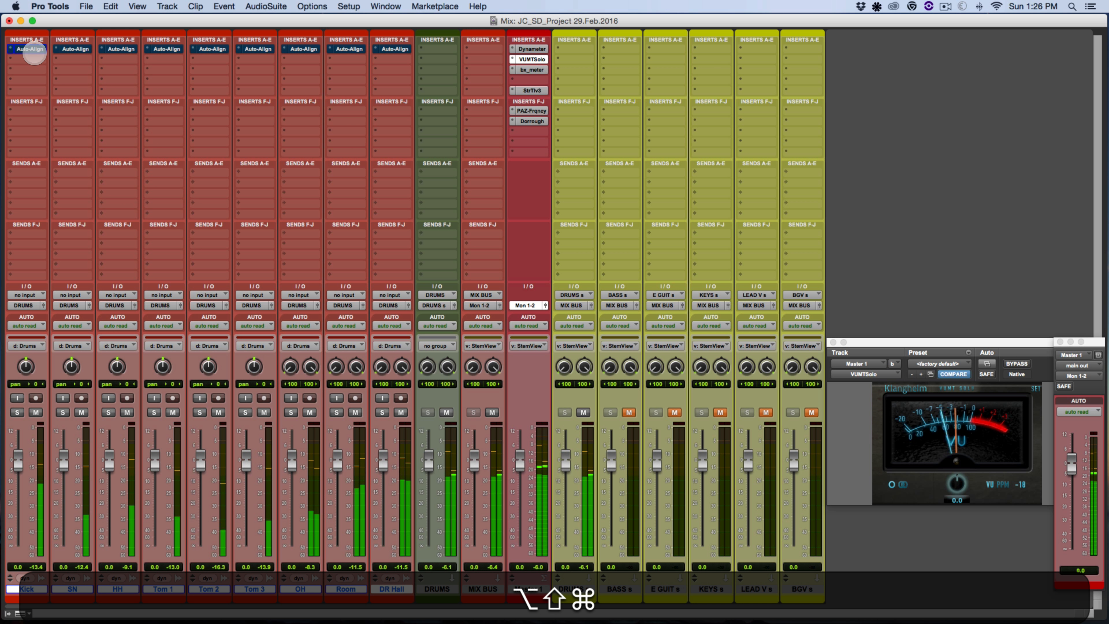
alt+shift+super+click(35, 56)
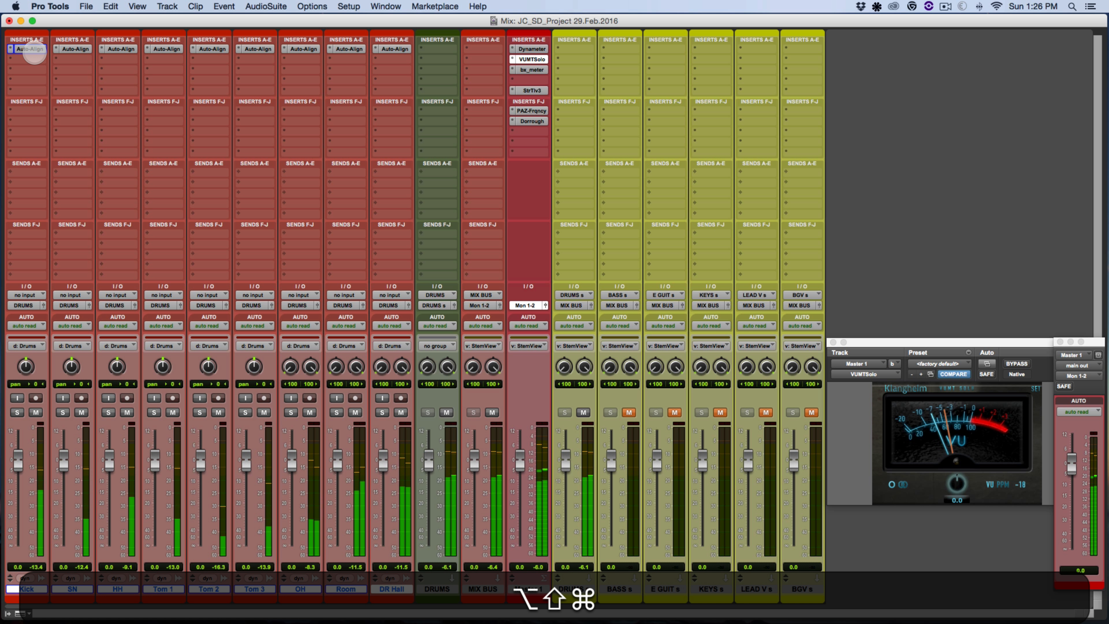
alt+shift+super+click(35, 53)
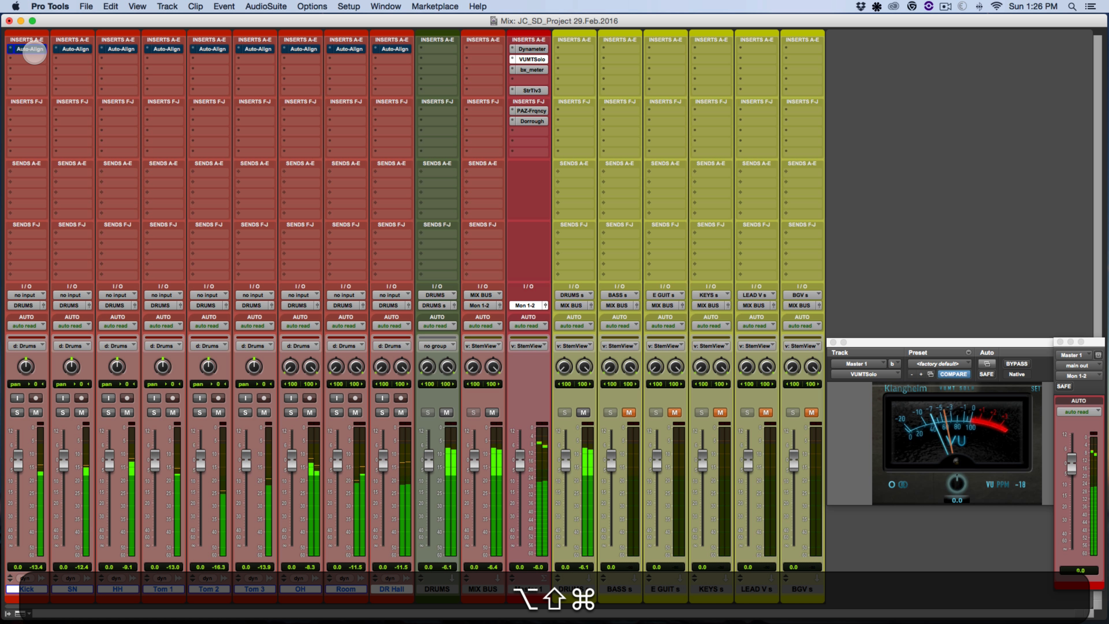
alt+shift+super+click(34, 54)
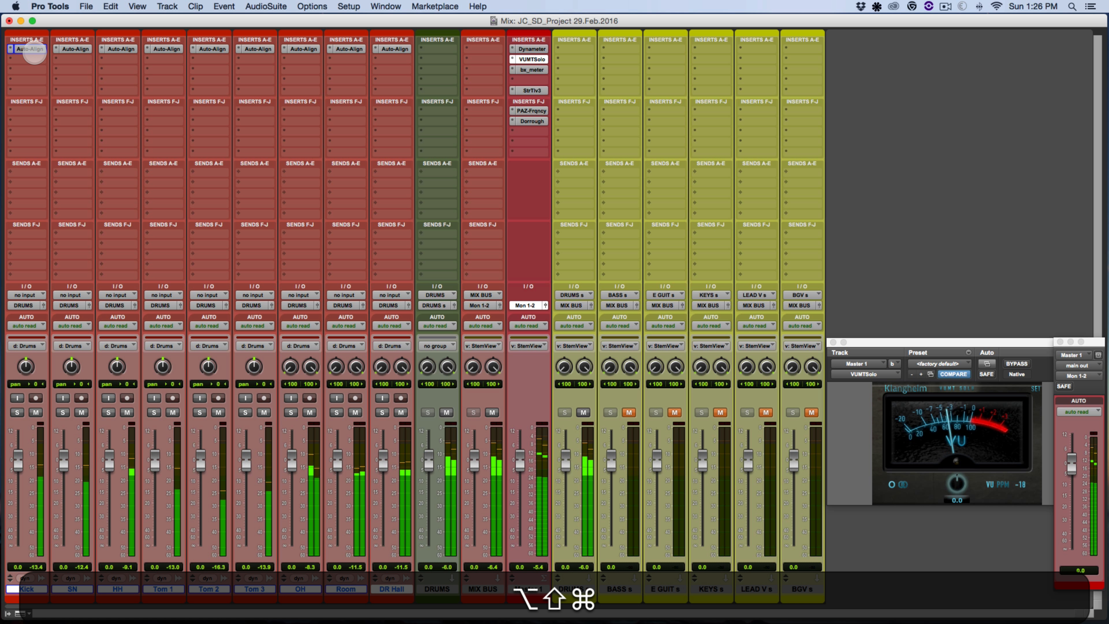
key(space)
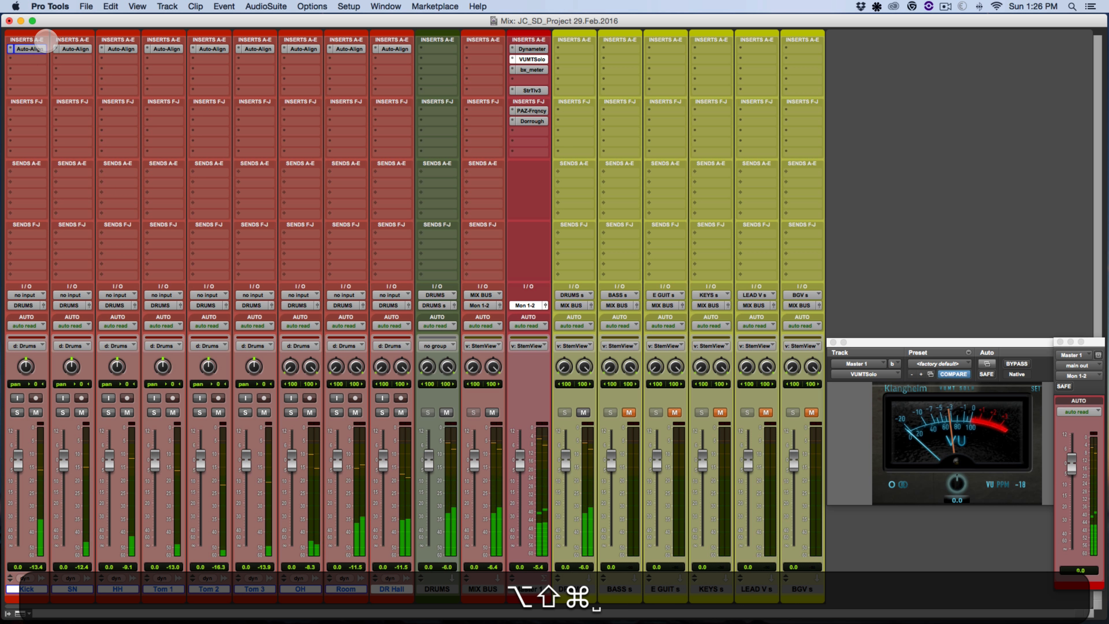